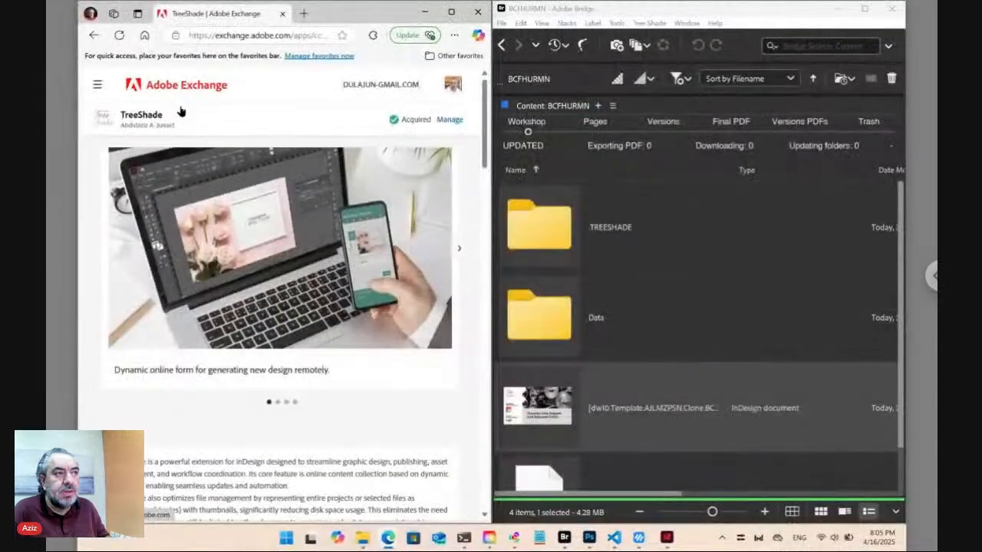
# Enlarge the TreeShade page, then switch to InDesign and examine the Live Snippets and Tree Shade commands.
pyautogui.click(452, 14)
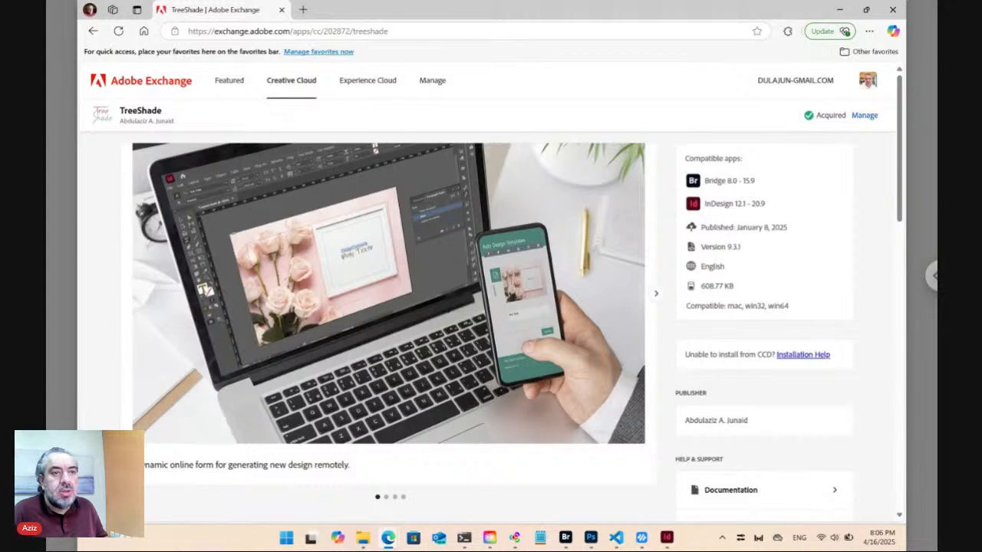
pyautogui.click(667, 538)
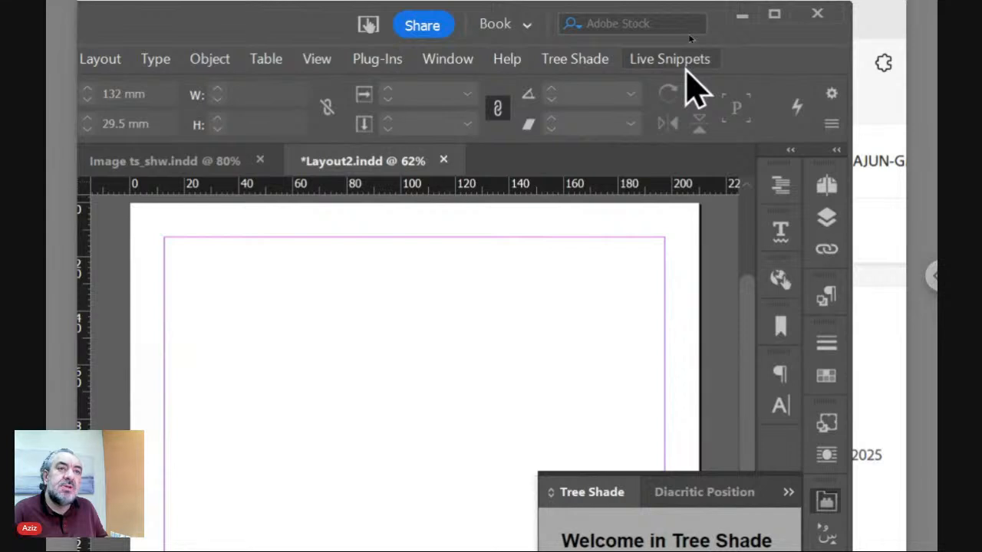
pyautogui.click(685, 64)
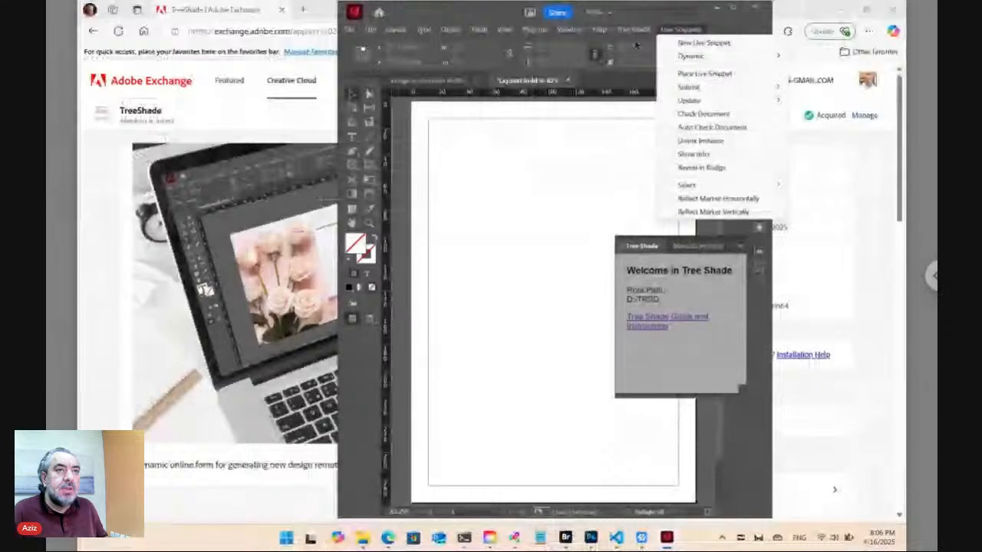
pyautogui.moveTo(575, 59)
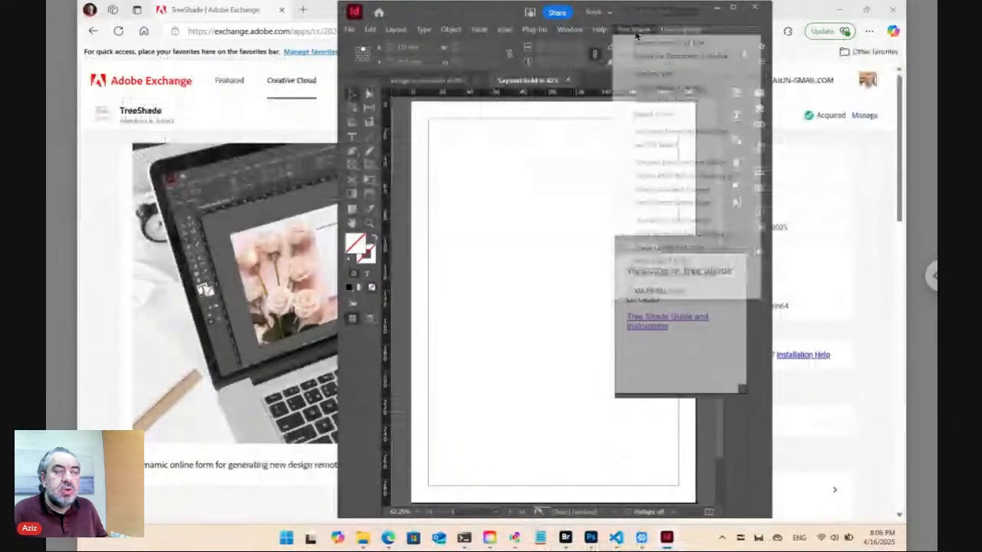
pyautogui.click(636, 35)
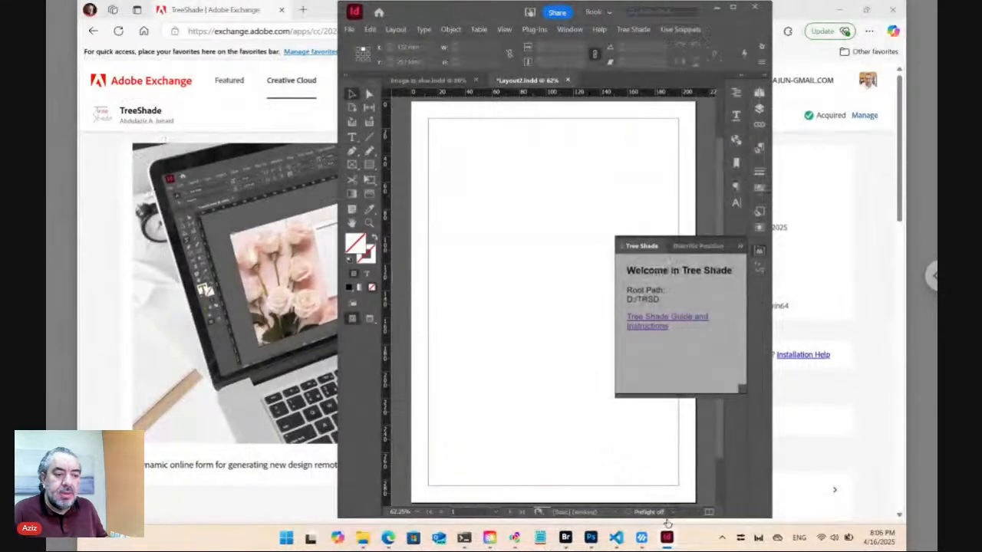
# Switch to Adobe Bridge and examine its Tree Shade commands and available extensions.
pyautogui.click(565, 538)
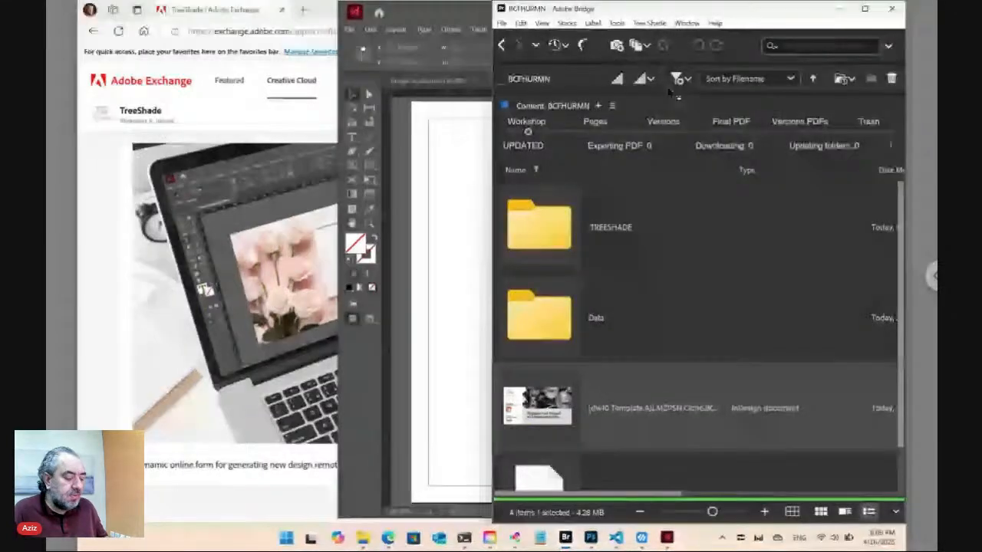
pyautogui.click(649, 23)
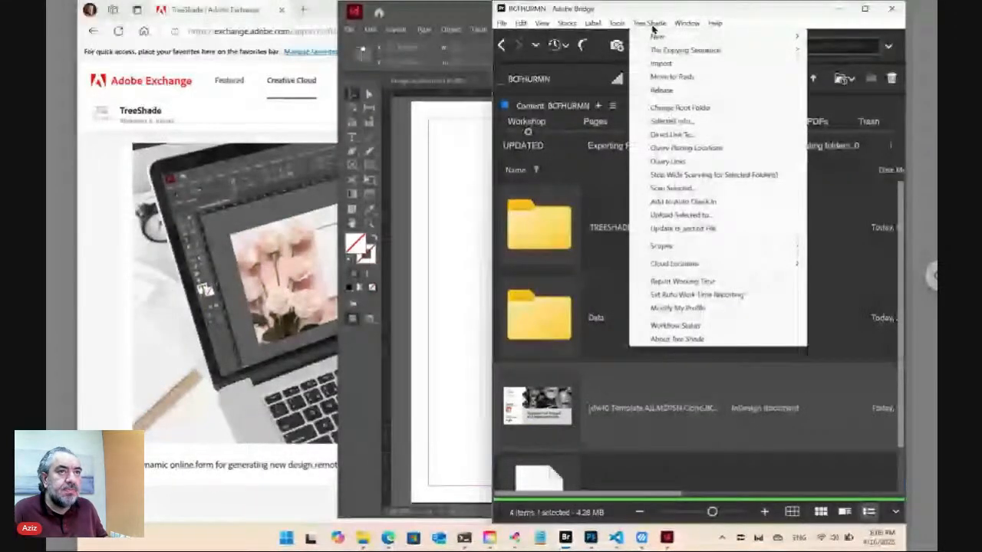
pyautogui.click(650, 25)
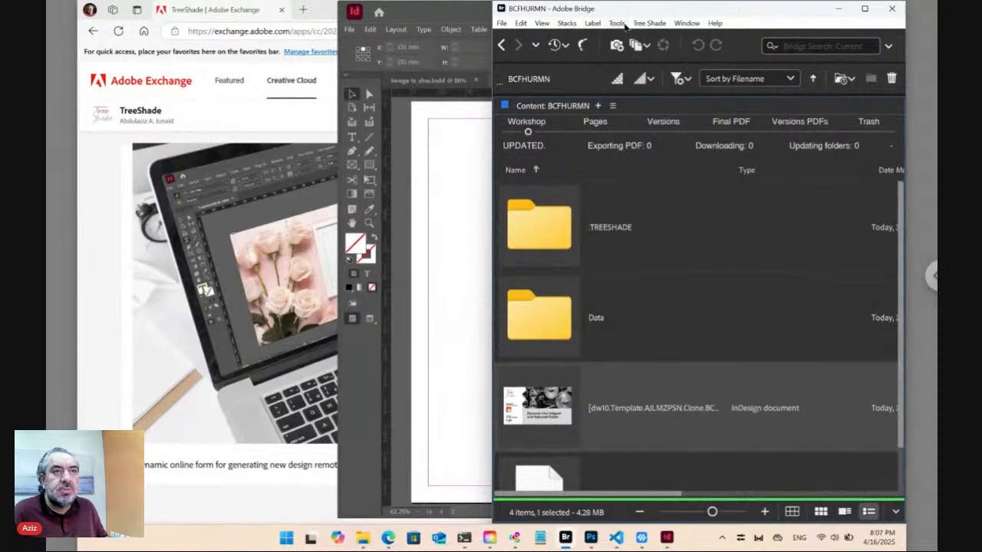
pyautogui.click(693, 26)
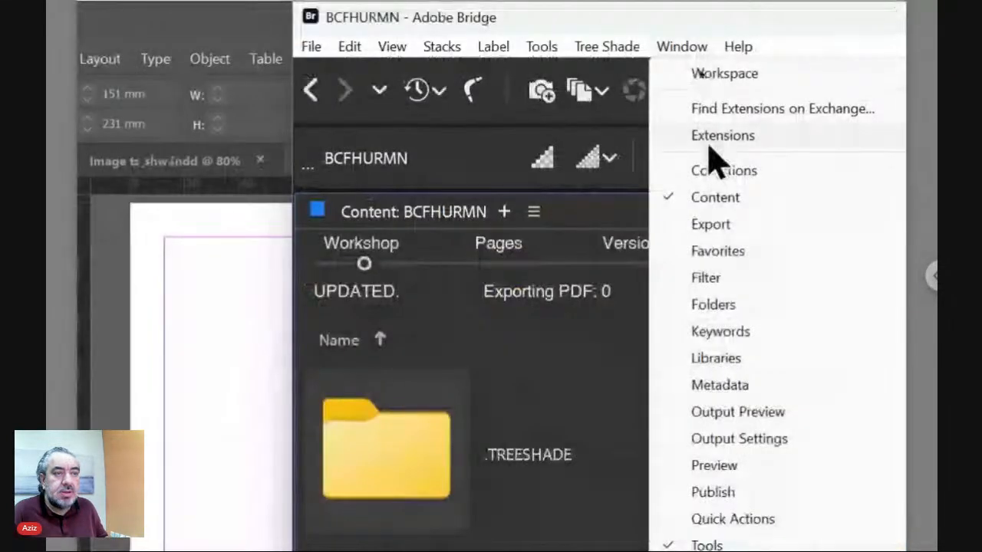
pyautogui.moveTo(701, 71)
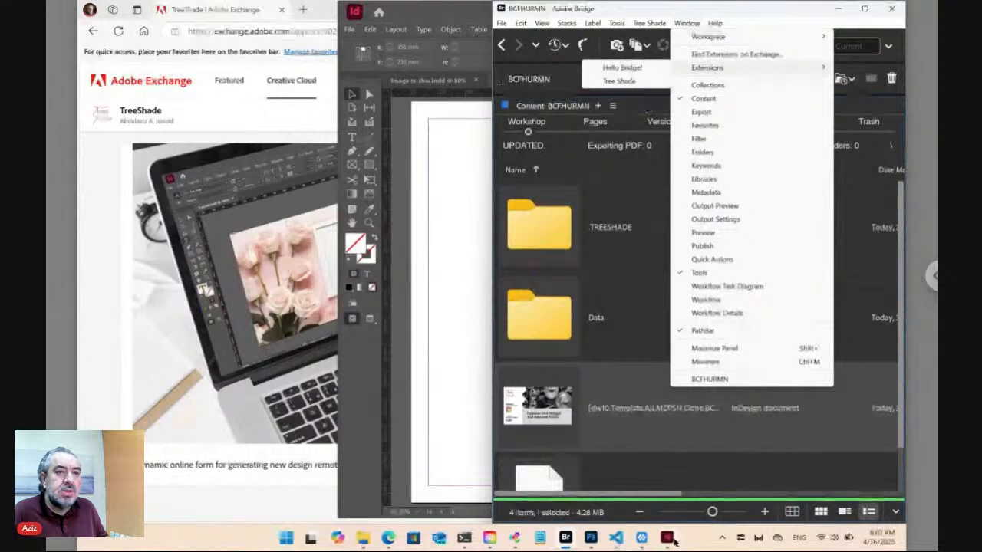
pyautogui.moveTo(675, 542)
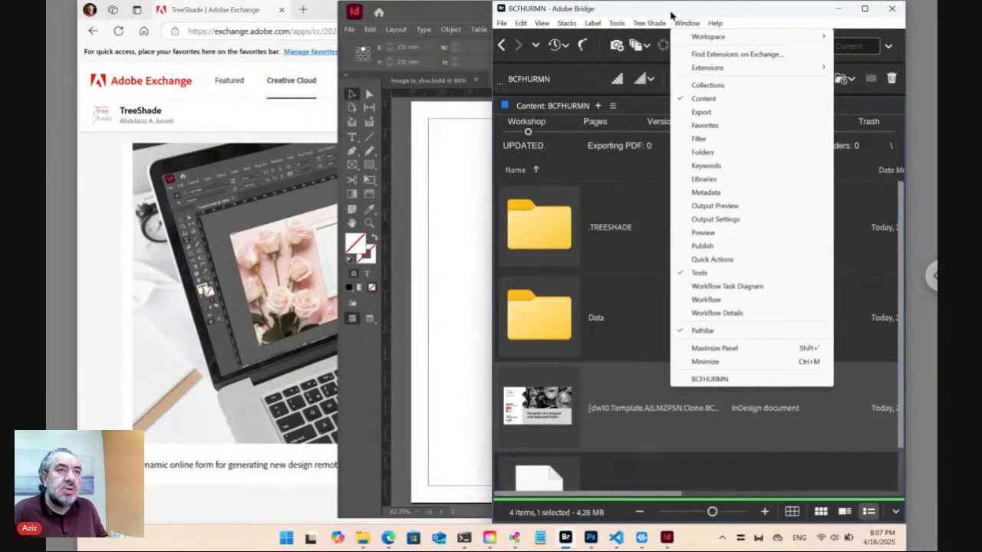
pyautogui.click(671, 16)
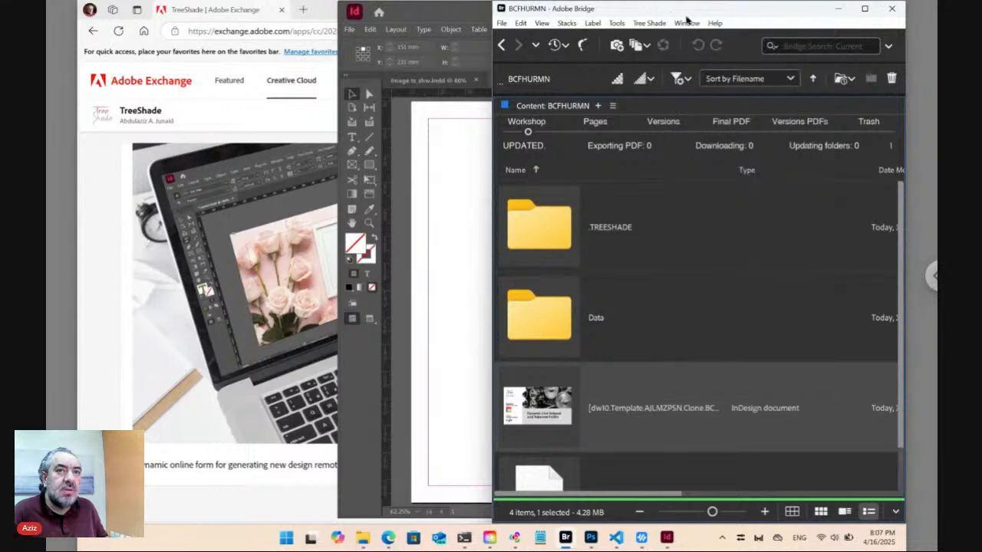
# Maximize the Bridge window and compare the BCFHURMN folder's Versions content with its Workshop content.
pyautogui.click(865, 8)
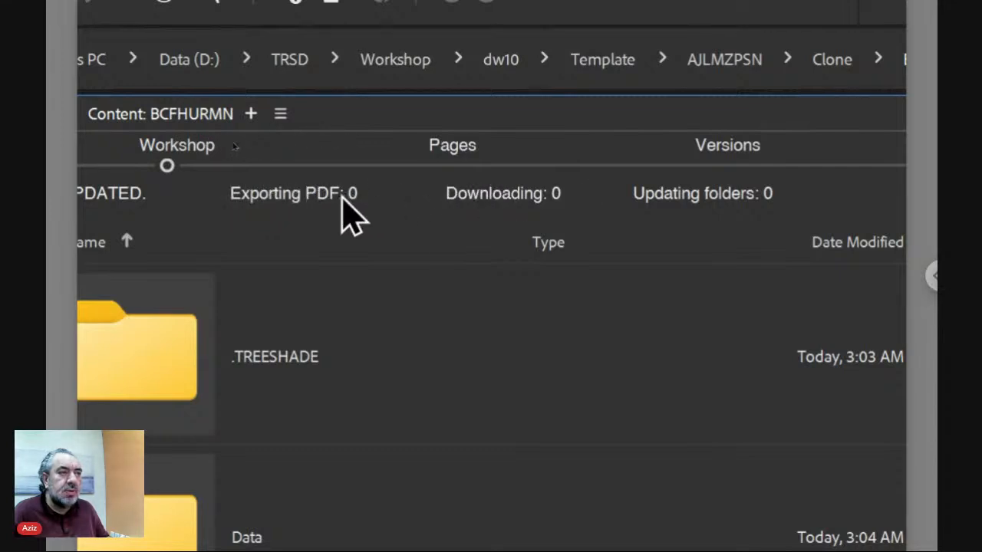
pyautogui.click(729, 167)
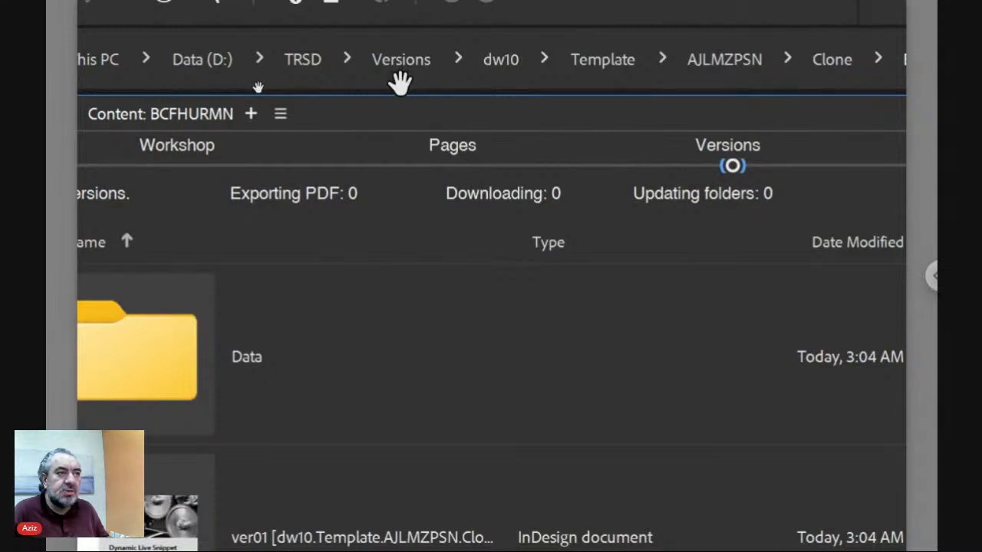
pyautogui.click(182, 161)
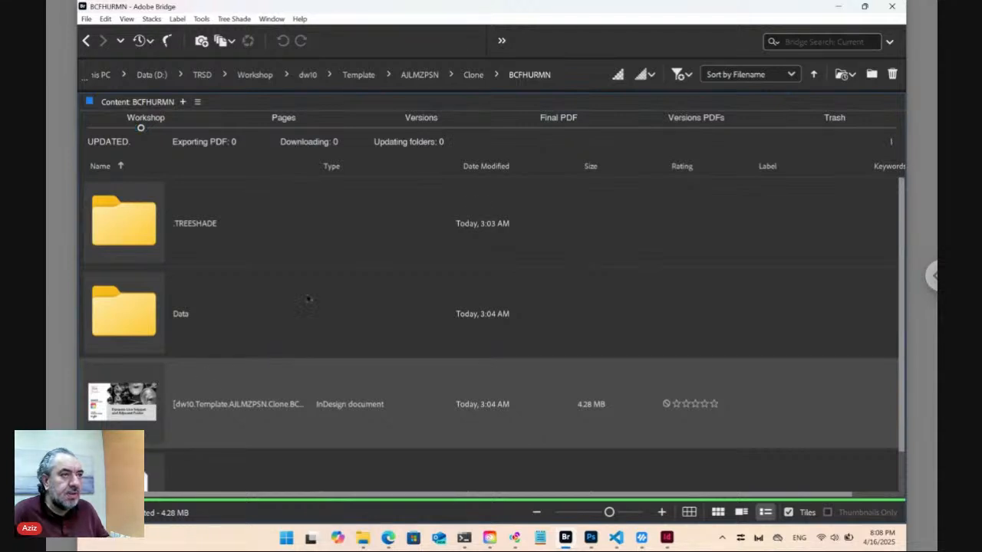
pyautogui.click(424, 129)
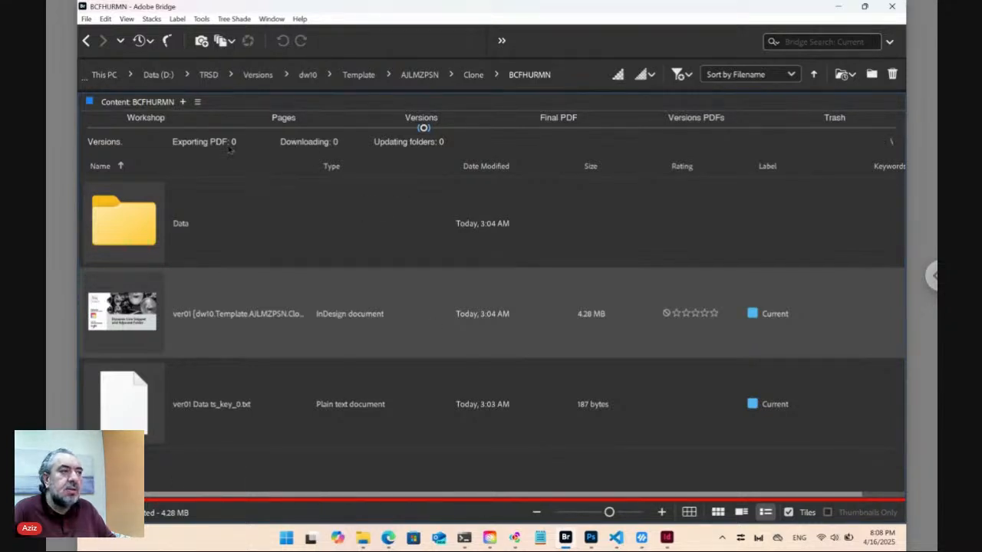
pyautogui.click(143, 128)
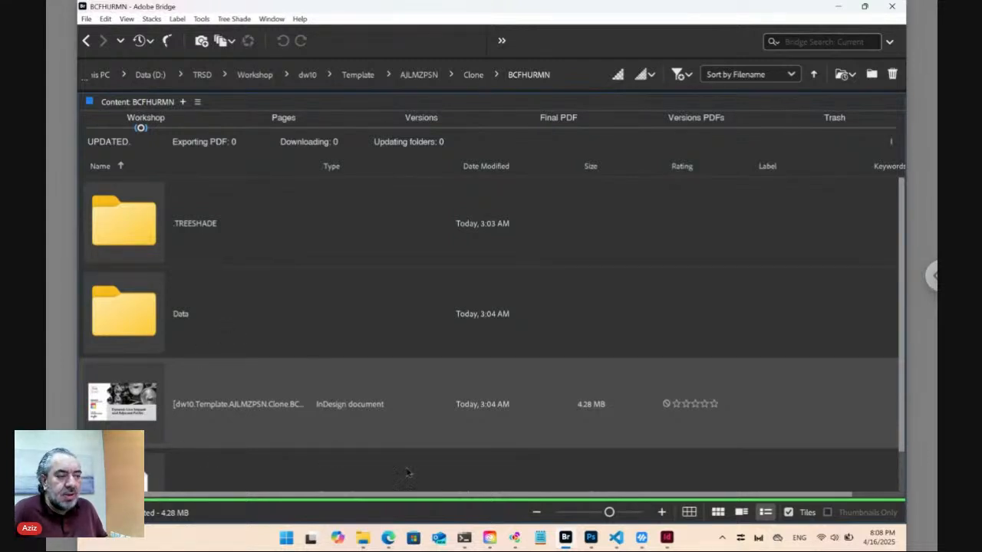
# Enlarge the thumbnails slightly and copy the dw10\Template\AJLMZPSN\Clone\BCFHURMN\ portion of the Workshop folder's path.
pyautogui.moveTo(607, 518); pyautogui.dragTo(619, 517)
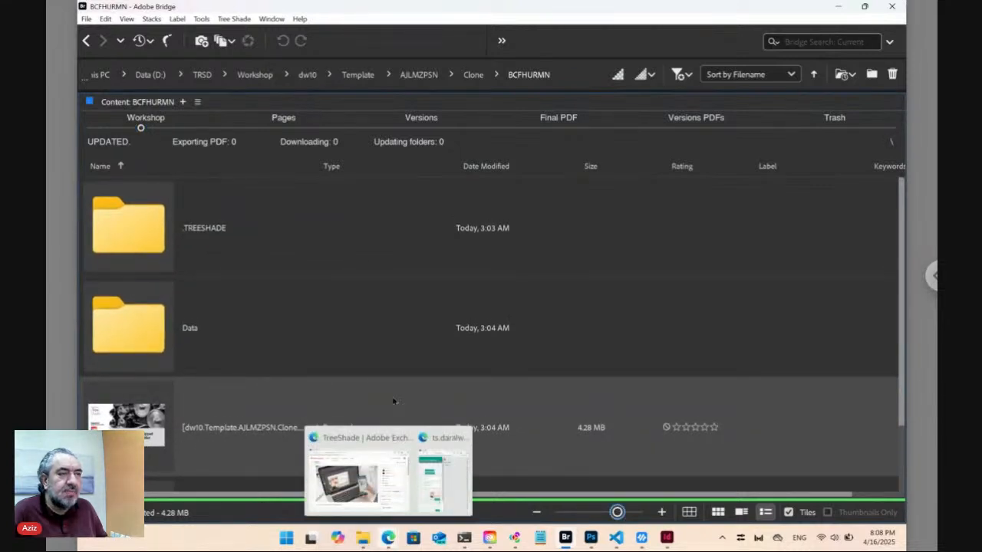
pyautogui.click(573, 77)
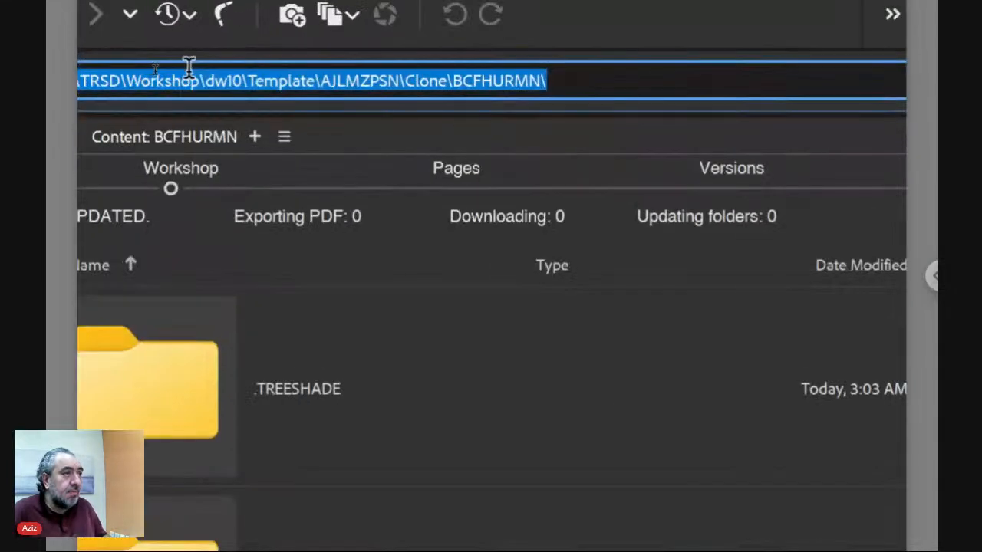
pyautogui.click(158, 75)
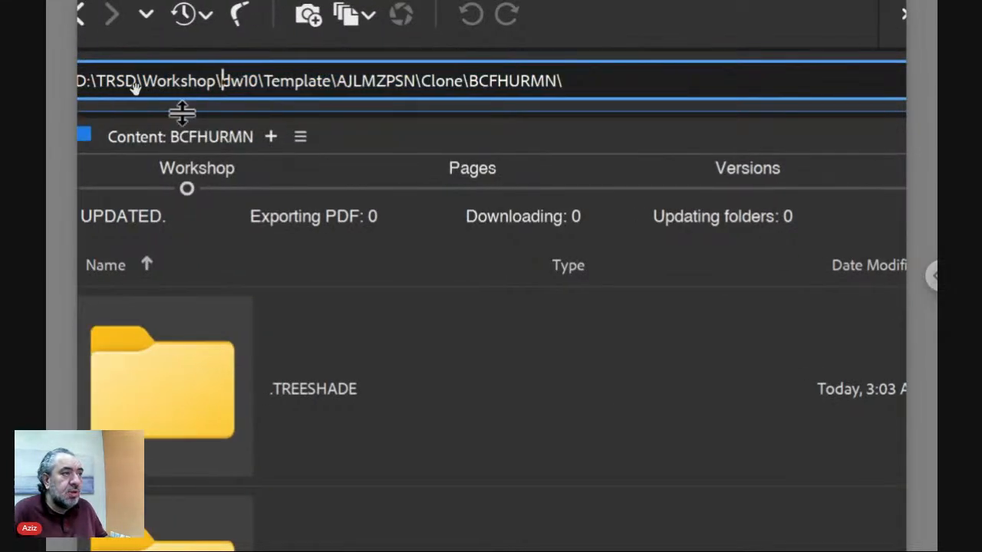
pyautogui.keyDown('shift'); pyautogui.click(619, 82); pyautogui.keyUp('shift')
pyautogui.hotkey('ctrl', 'c')
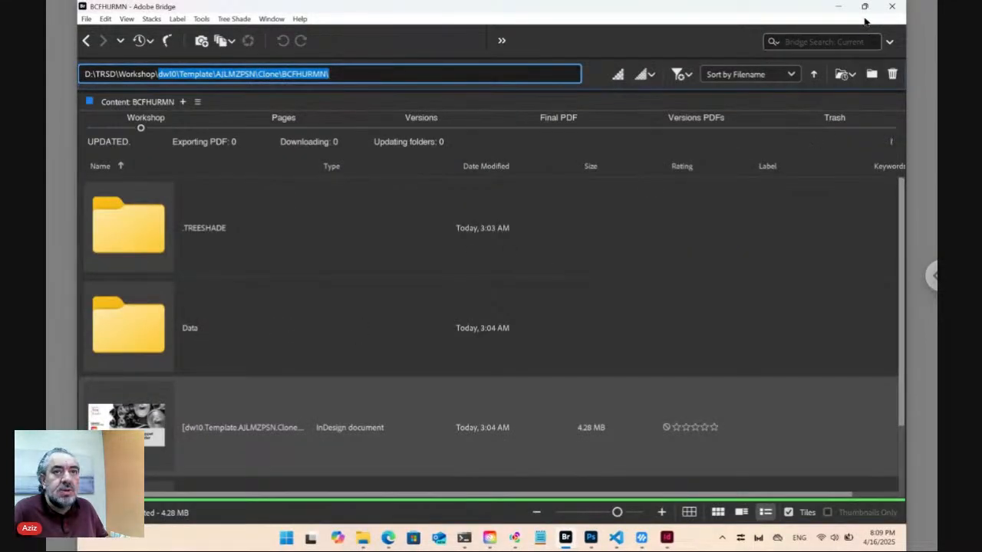
# Arrange Bridge side by side with the browser window showing the TreeShade page on Adobe Exchange.
pyautogui.moveTo(865, 6)
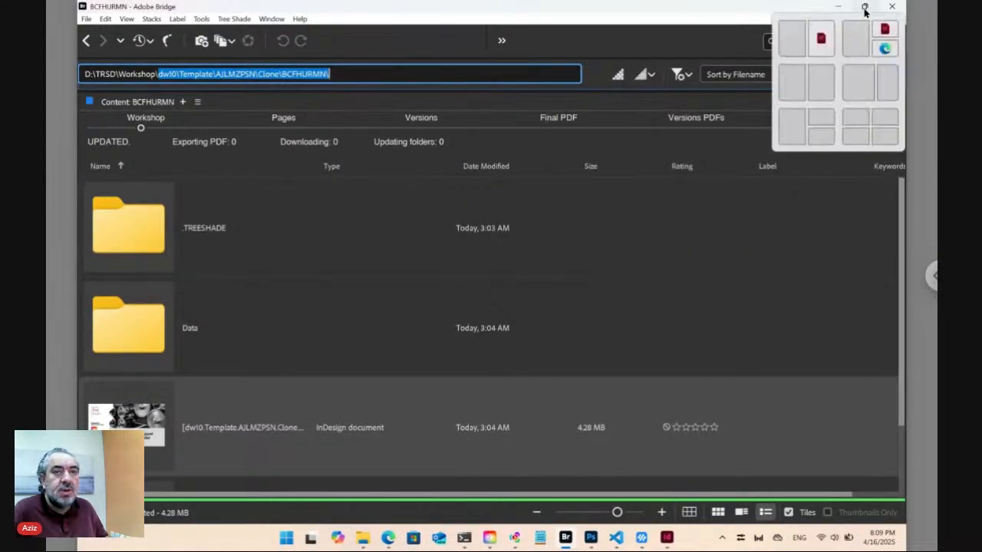
pyautogui.click(823, 79)
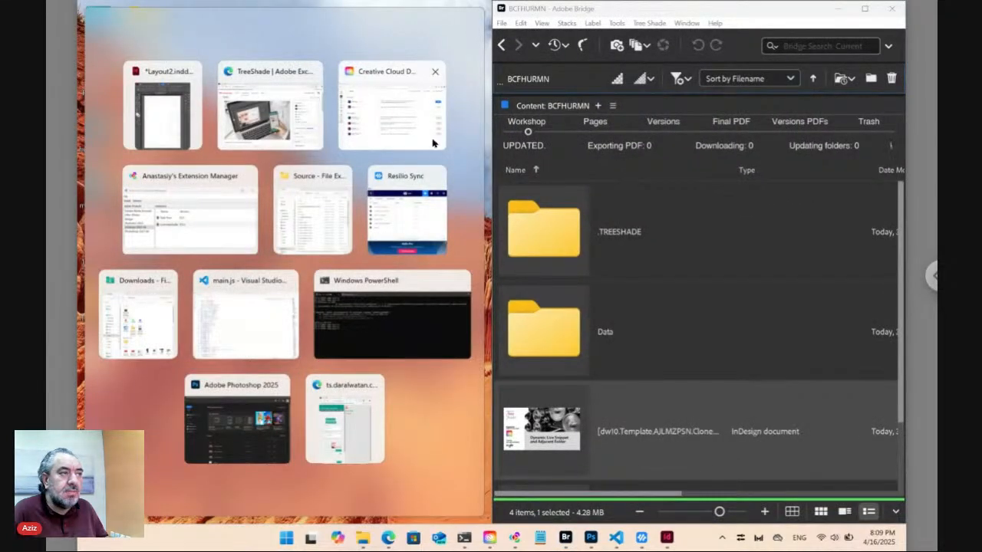
pyautogui.click(295, 131)
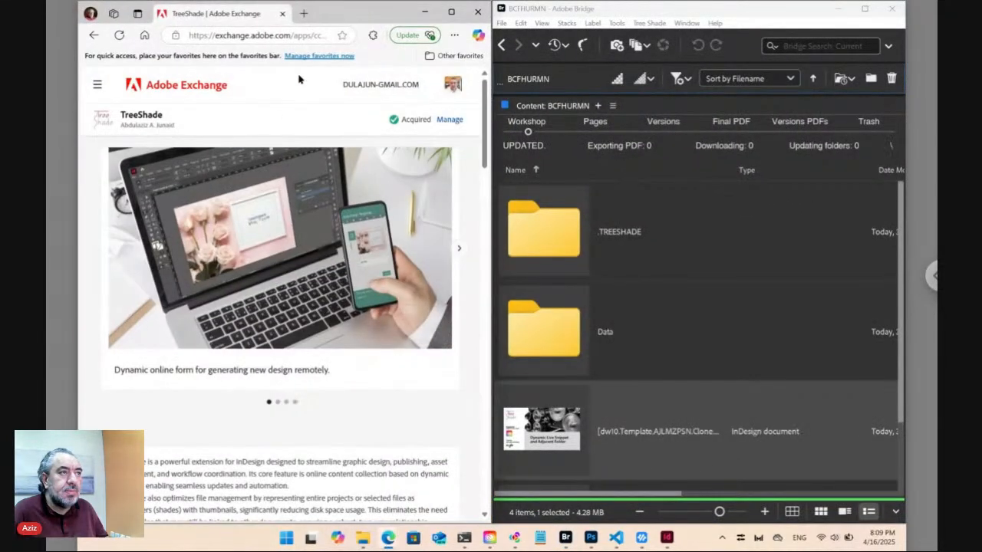
# In a new browser tab, open ts.daralwatan.com.sa/ followed by the copied path dw10\Template\AJLMZPSN\Clone\BCFHURMN\.
pyautogui.click(304, 13)
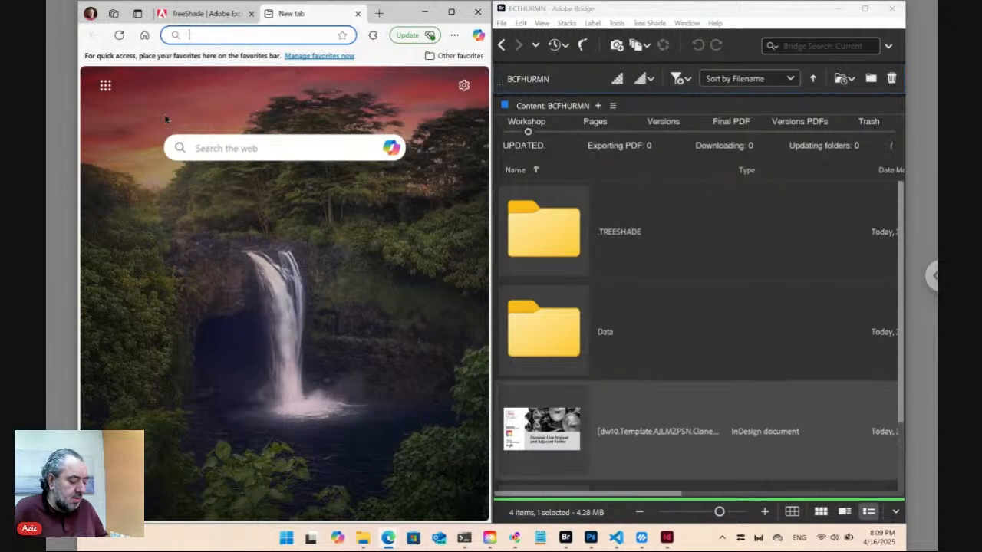
pyautogui.write('ts')
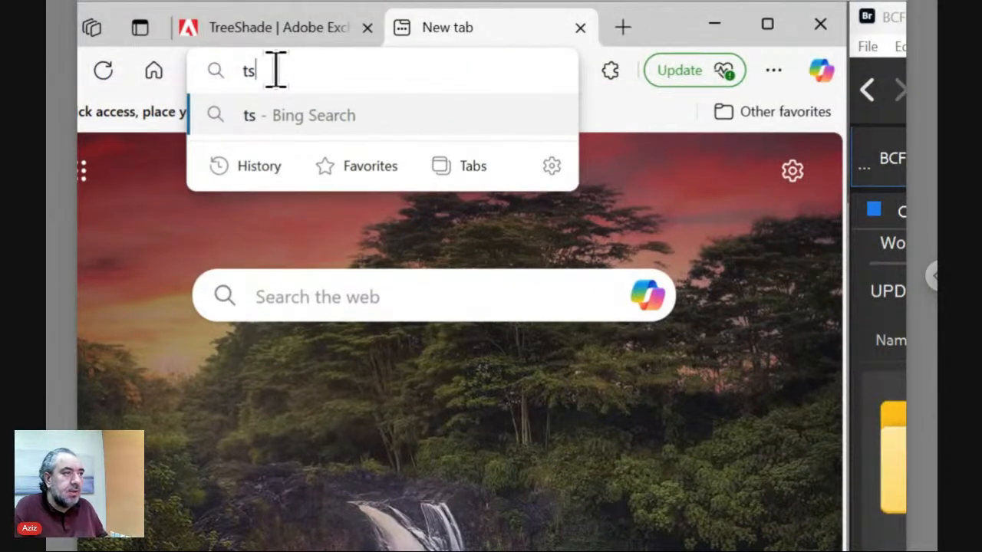
pyautogui.write('.darala')
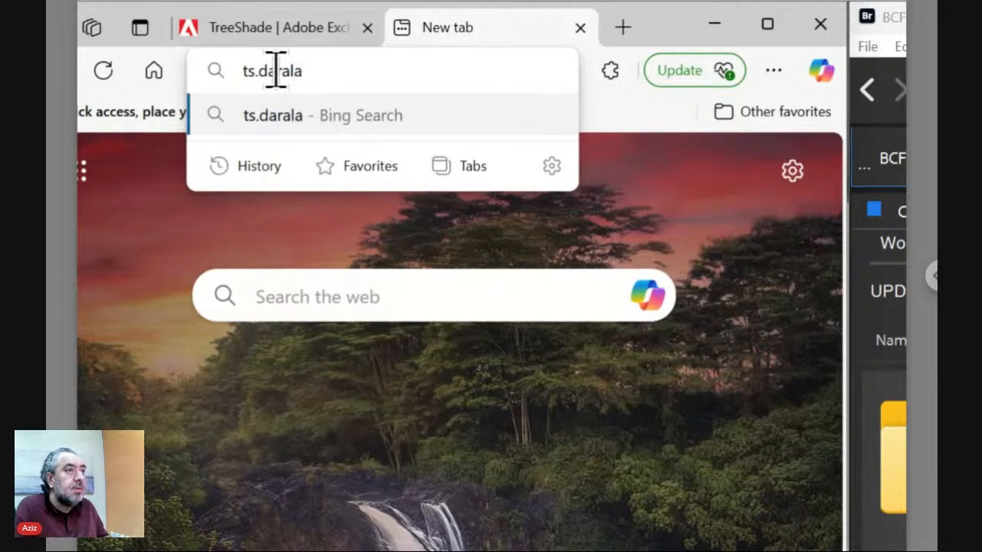
pyautogui.press('BackSpace')
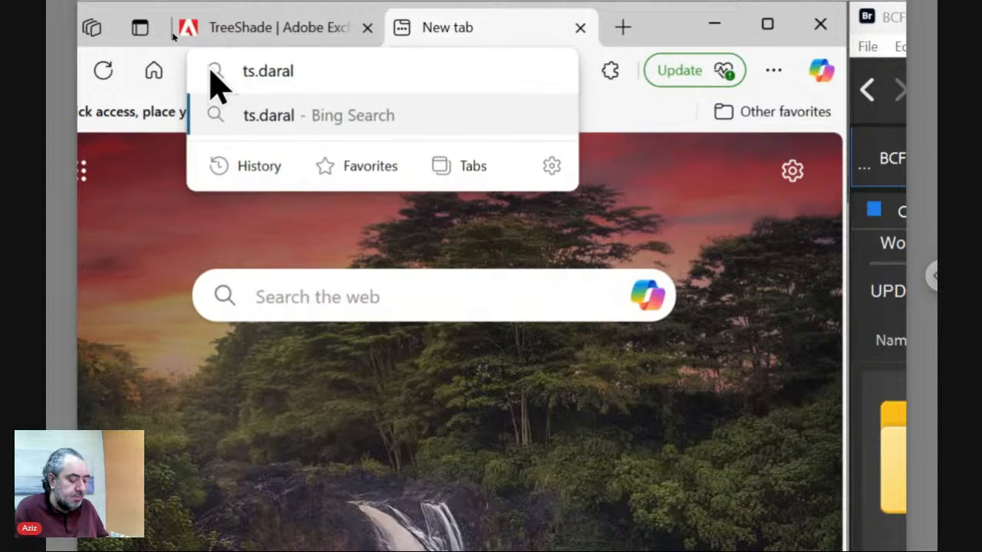
pyautogui.write('watan.c')
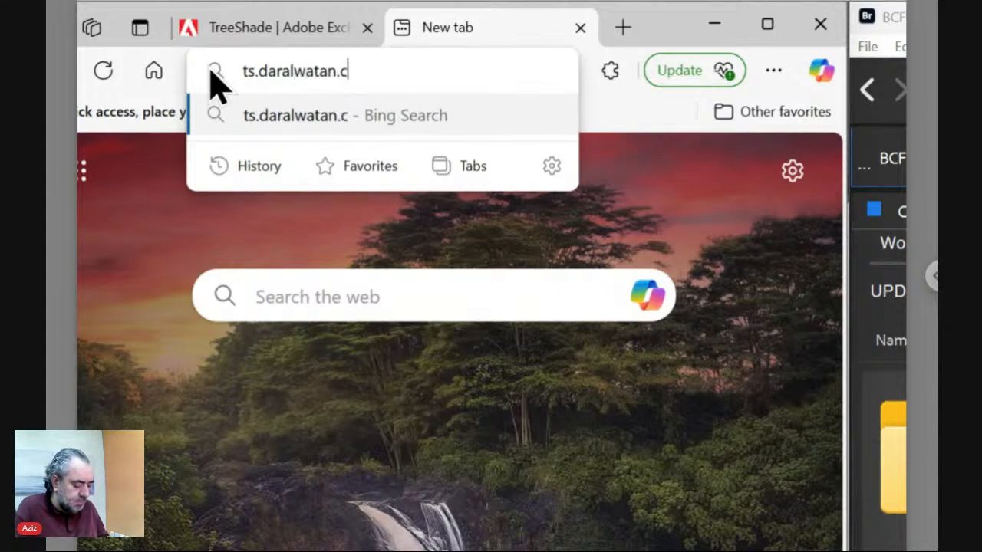
pyautogui.write('om.sa/')
pyautogui.hotkey('ctrl', 'v')
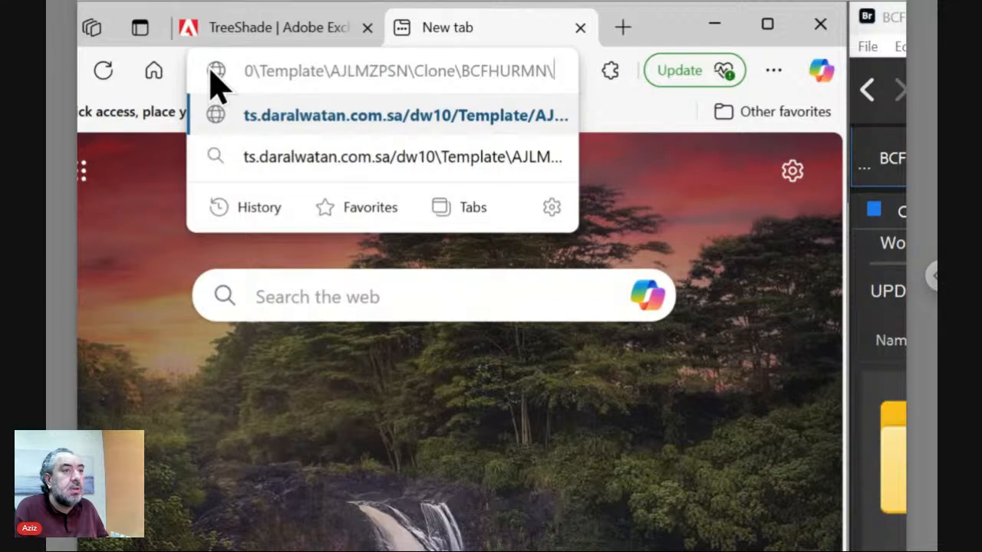
pyautogui.press('Return')
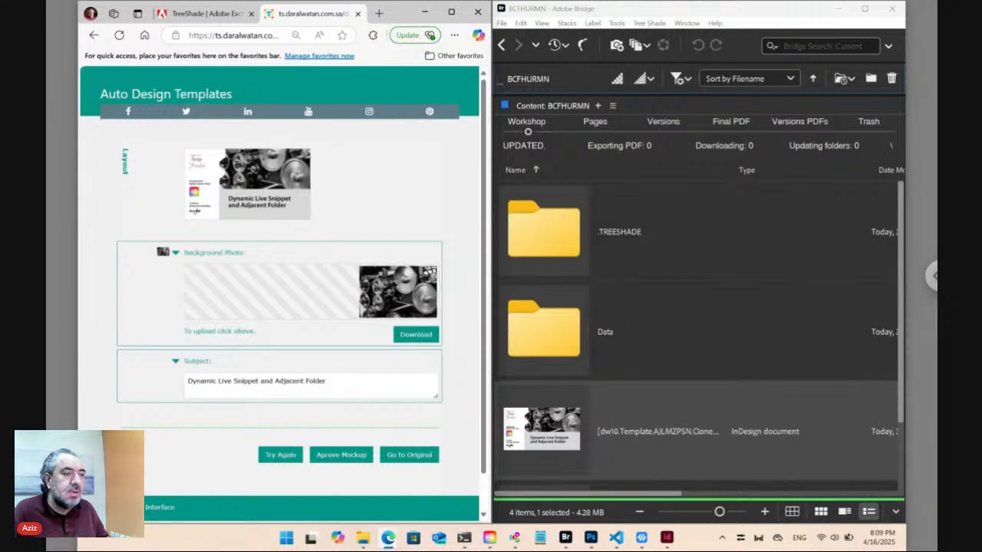
# Load mockup-empty-blank-frame-with-roses-around-with-rose-background.jpg from Downloads as the form's Background Photo.
pyautogui.click(393, 285)
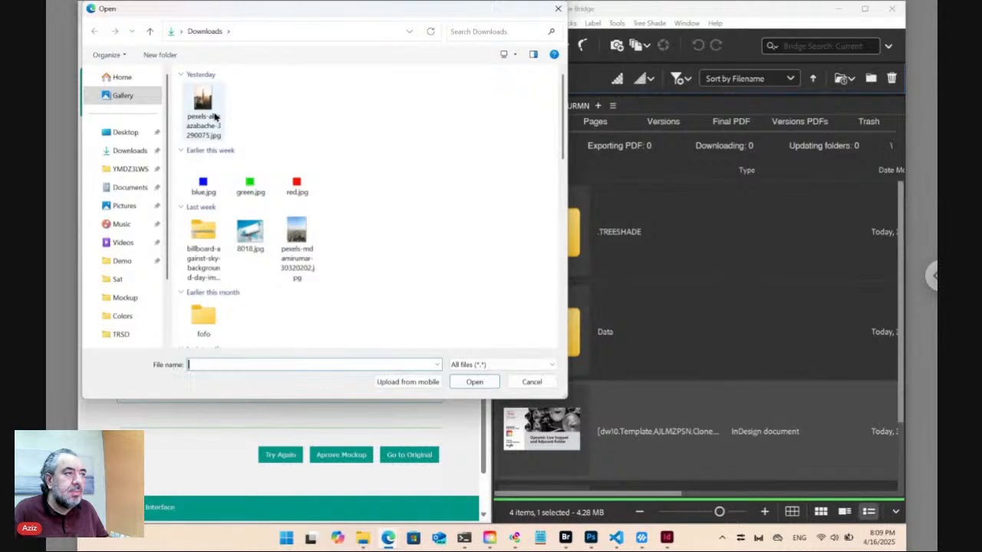
pyautogui.click(215, 117)
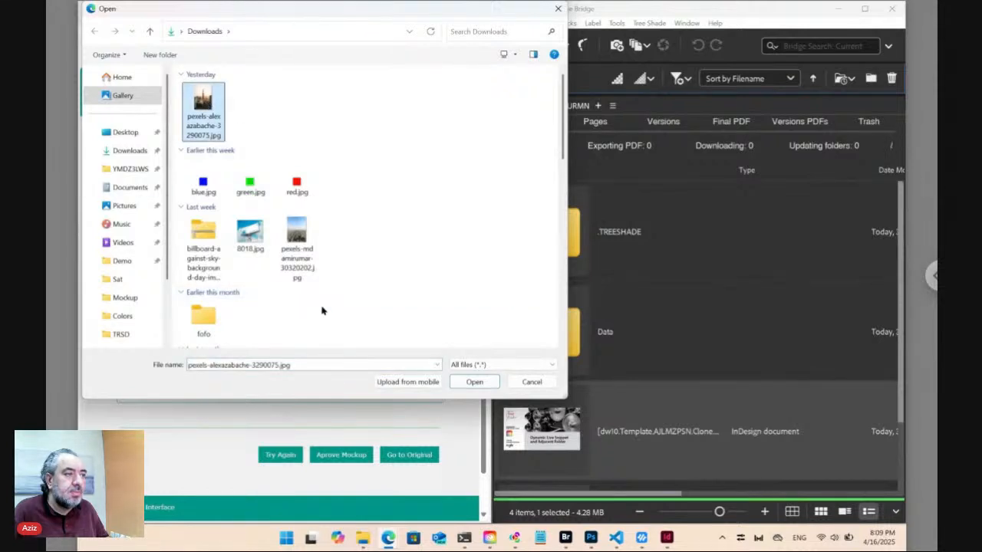
pyautogui.scroll(-2, 322, 310)
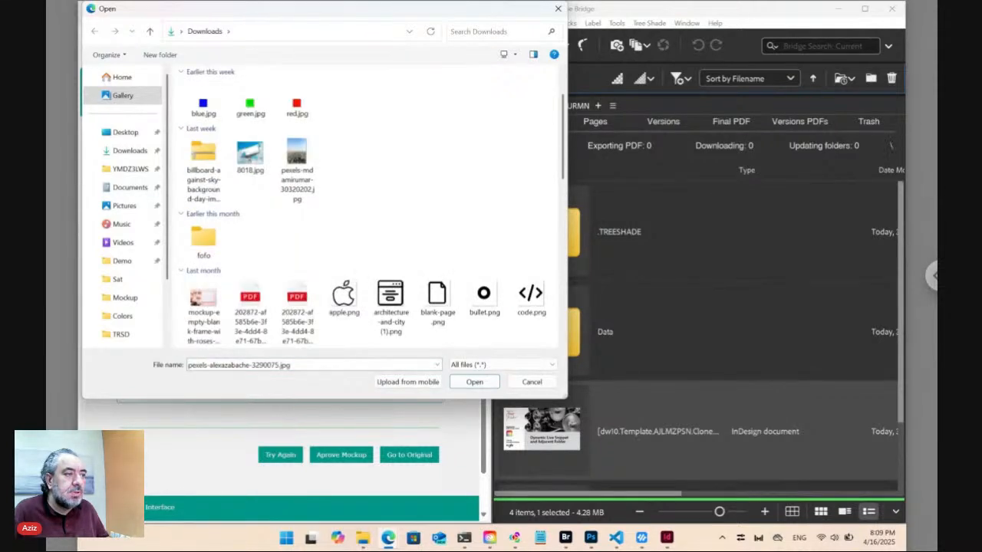
pyautogui.click(207, 307)
pyautogui.click(475, 381)
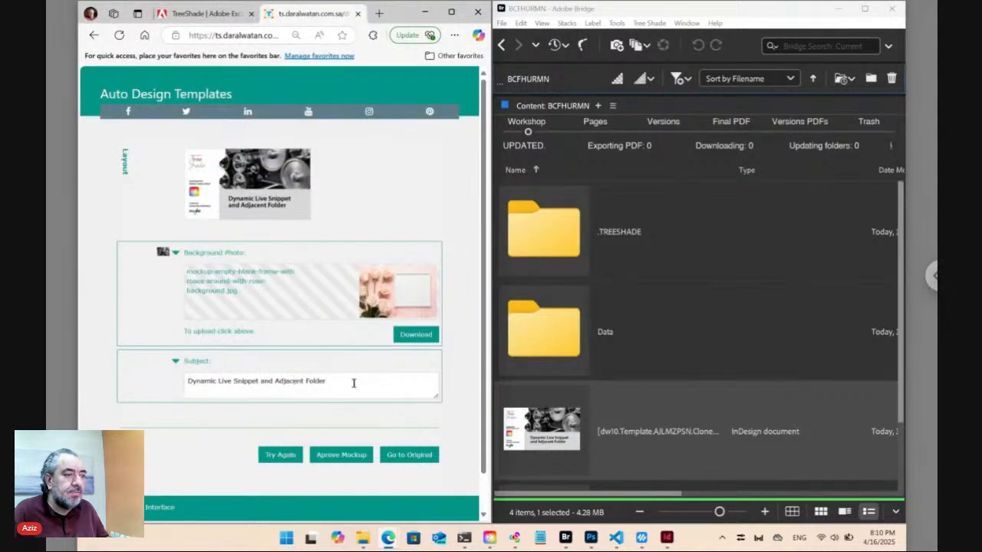
# Replace the form's Subject text with test and submit the form to regenerate the design.
pyautogui.click(353, 383)
pyautogui.hotkey('ctrl', 'a')
pyautogui.press('BackSpace')
pyautogui.write('test')
pyautogui.click(291, 458)
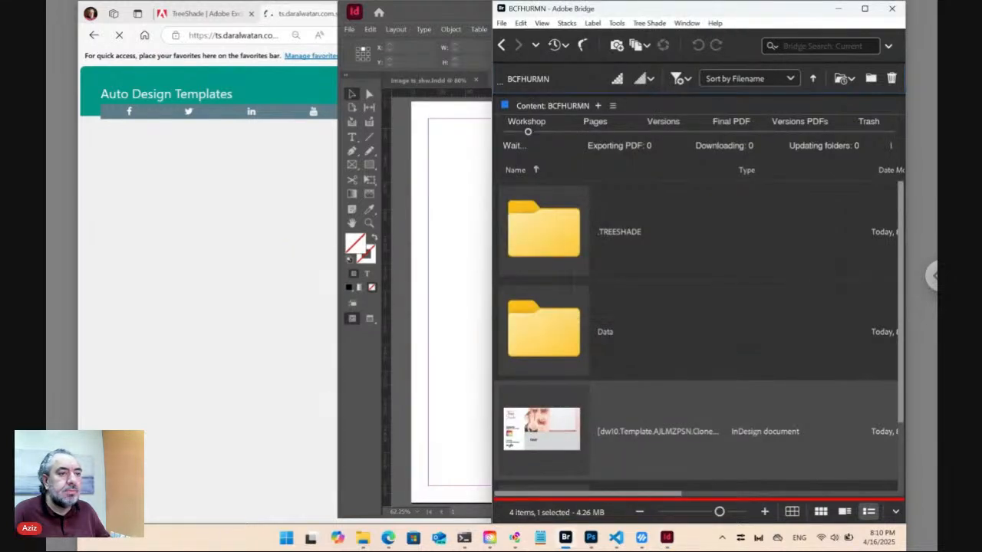
pyautogui.click(223, 297)
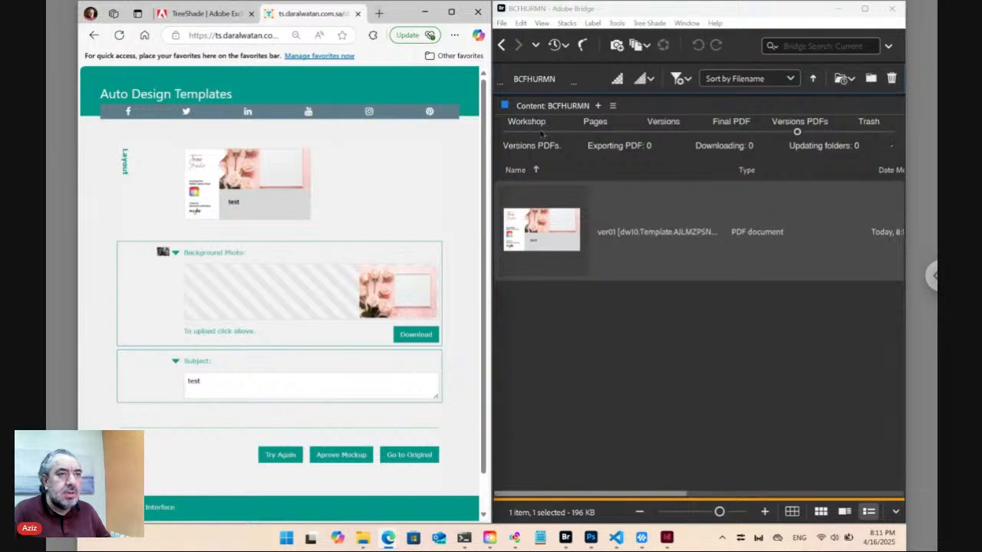
# Return to the Workshop version of the BCFHURMN folder in Bridge, create a subfolder named TestW and open it.
pyautogui.click(529, 126)
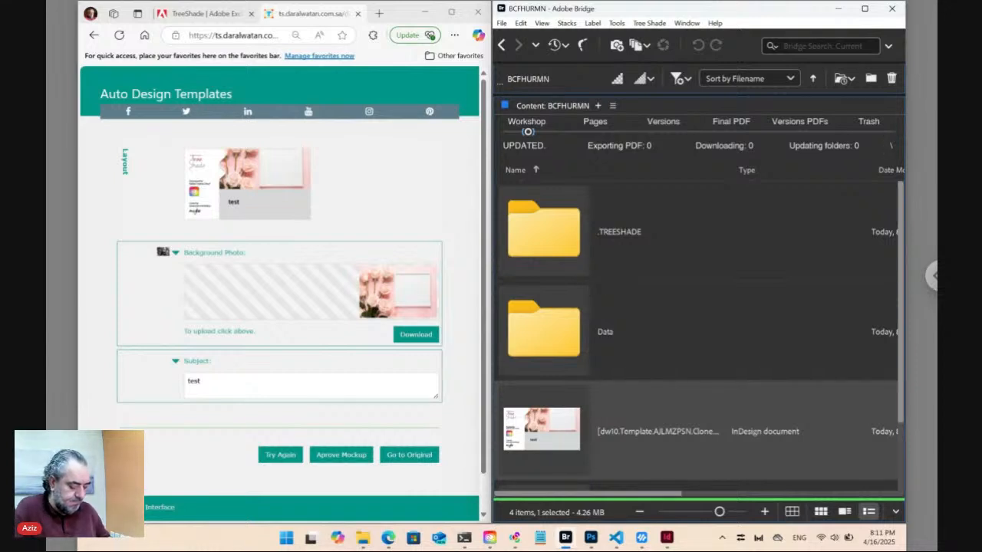
pyautogui.hotkey('ctrl', 'shift', 'n')
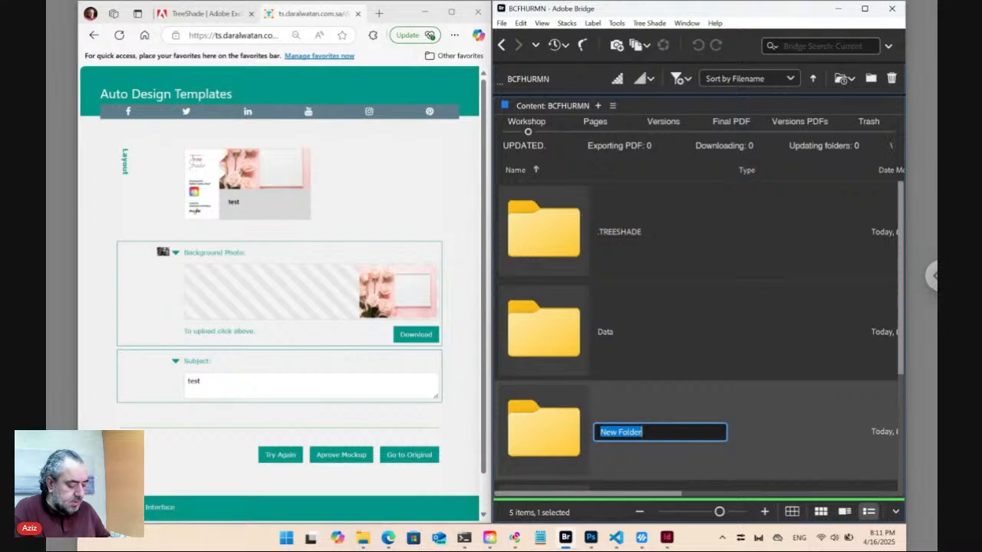
pyautogui.write('Tes')
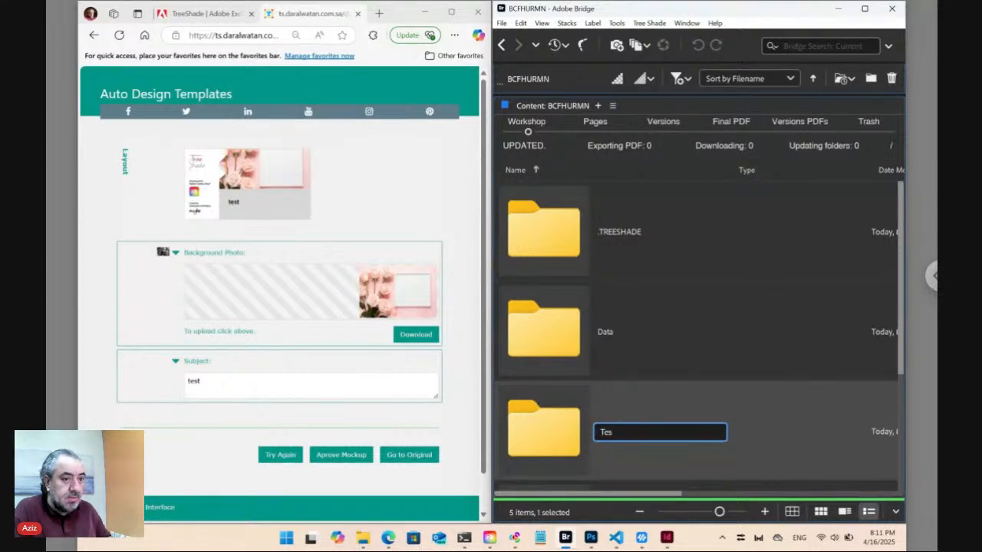
pyautogui.write('tW')
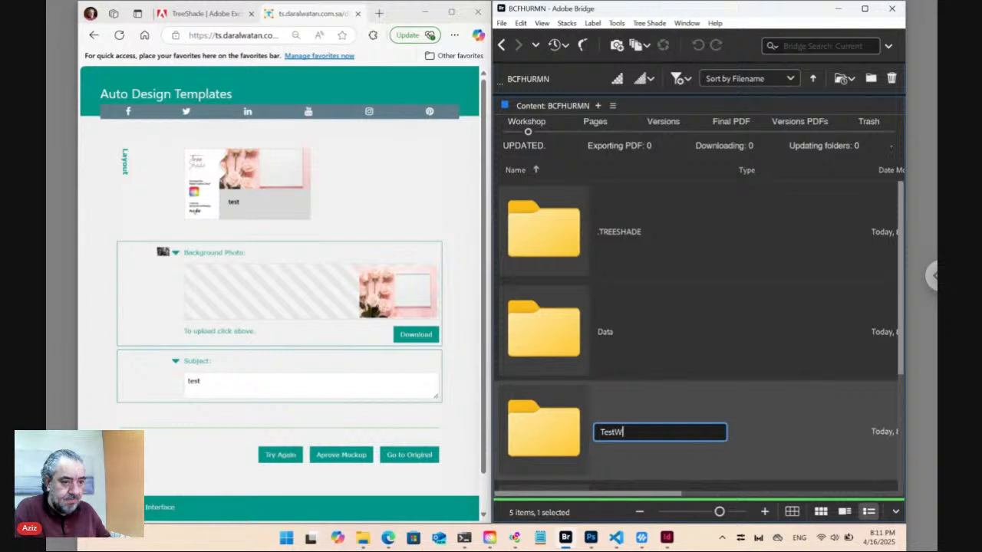
pyautogui.press('Return')
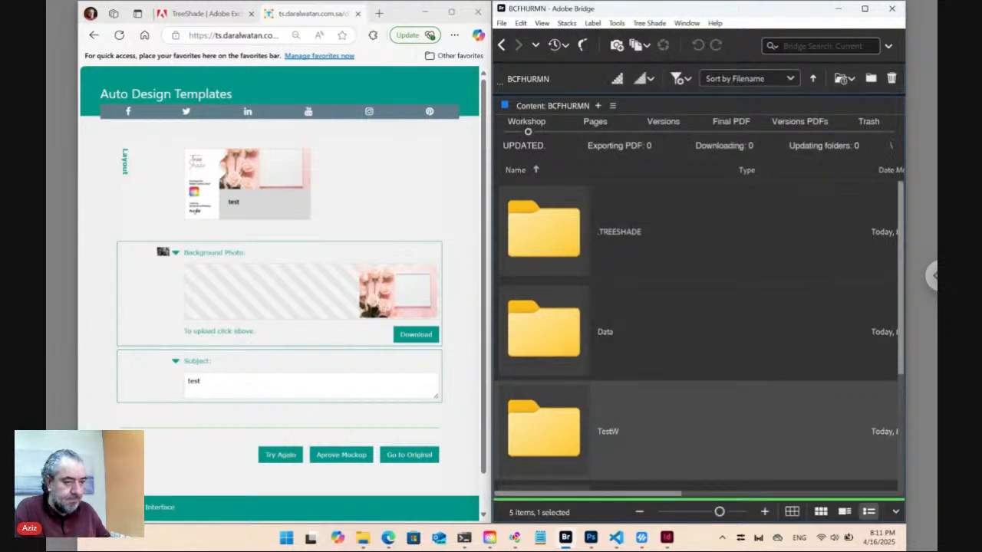
pyautogui.press('Return')
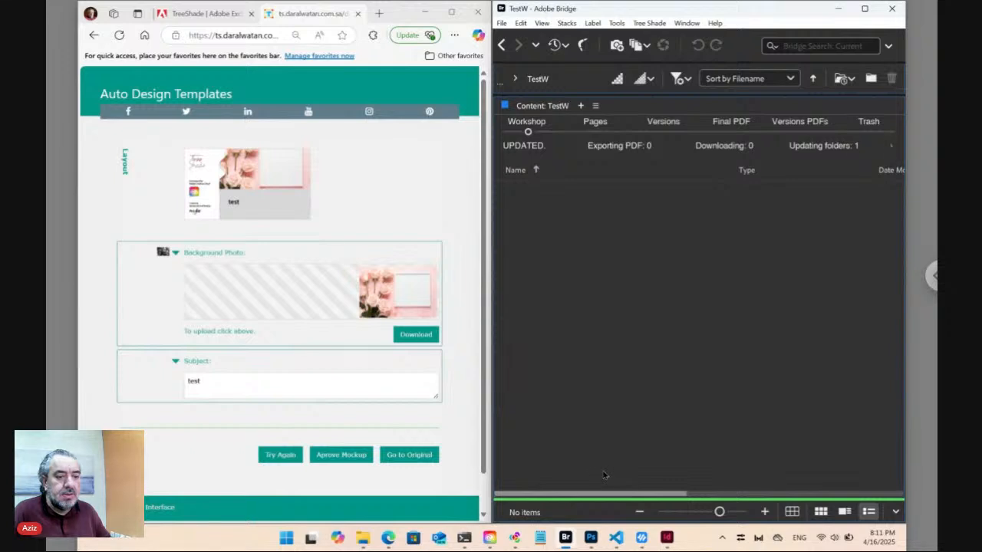
# Create a new TreeShade Plain text file named Data ts_key.txt in the TestW folder.
pyautogui.click(649, 23)
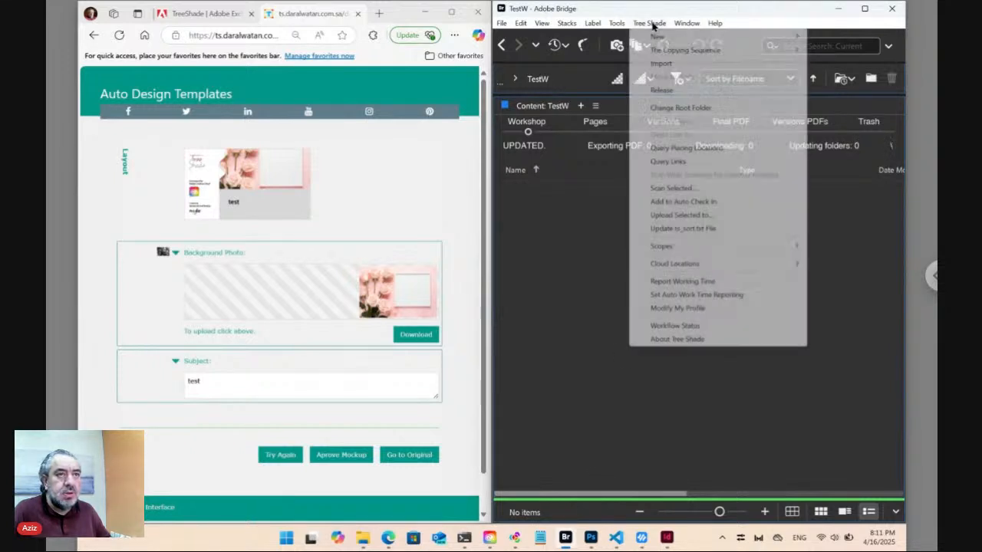
pyautogui.moveTo(660, 37)
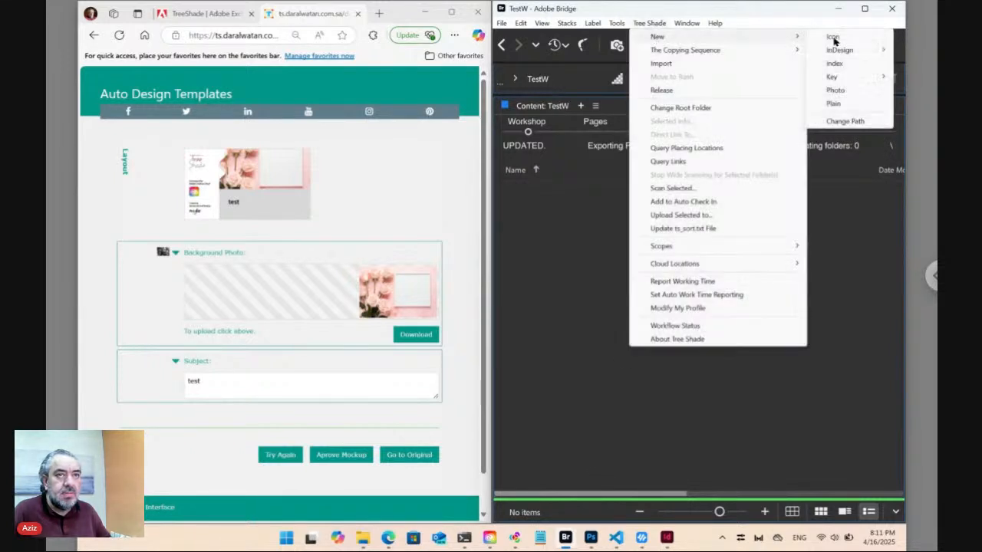
pyautogui.click(835, 103)
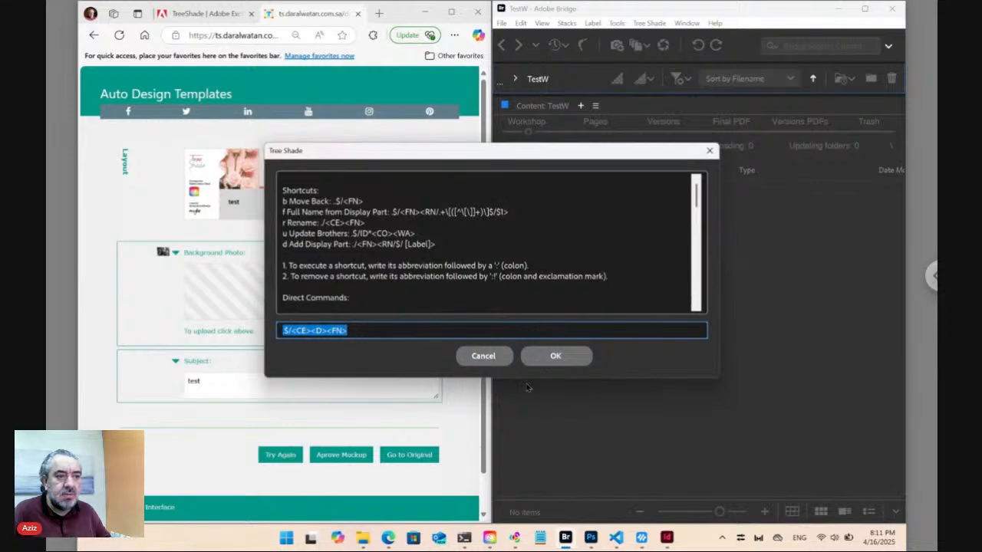
pyautogui.click(537, 359)
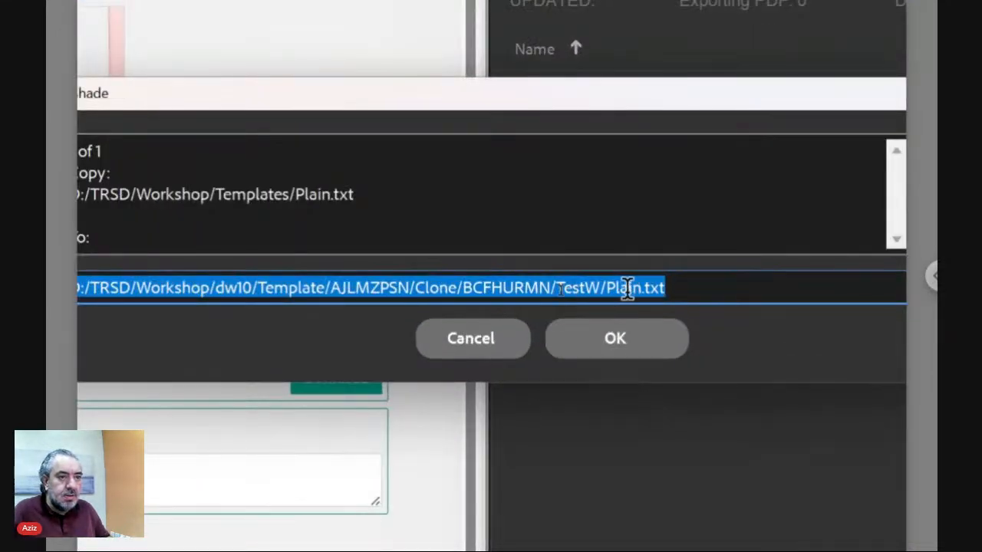
pyautogui.click(611, 288)
pyautogui.moveTo(607, 288); pyautogui.dragTo(642, 287)
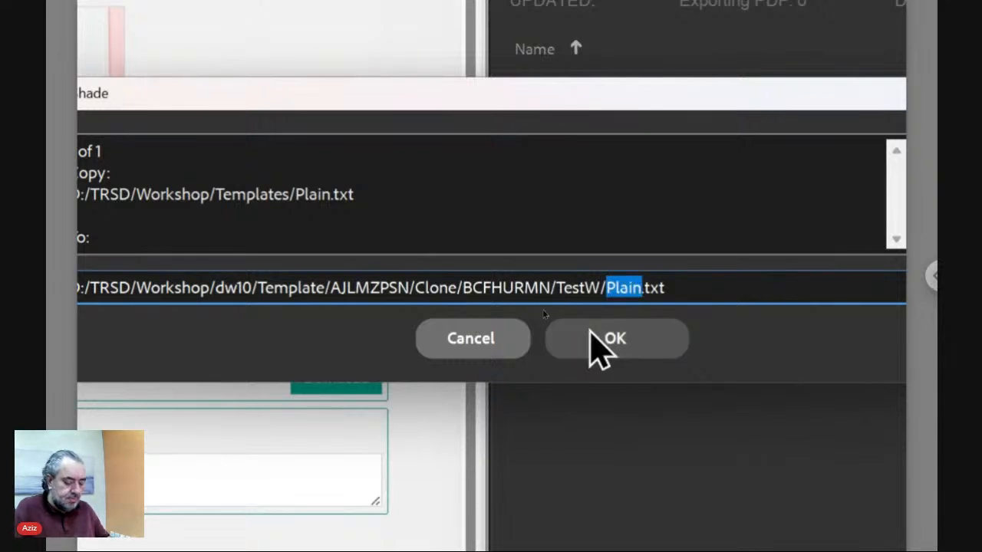
pyautogui.write('Data t')
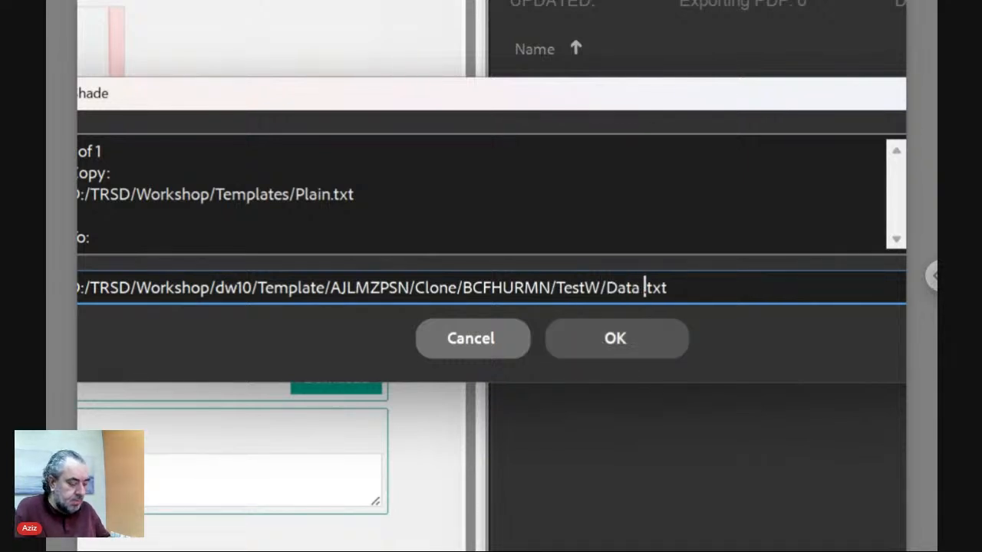
pyautogui.write('s_ke')
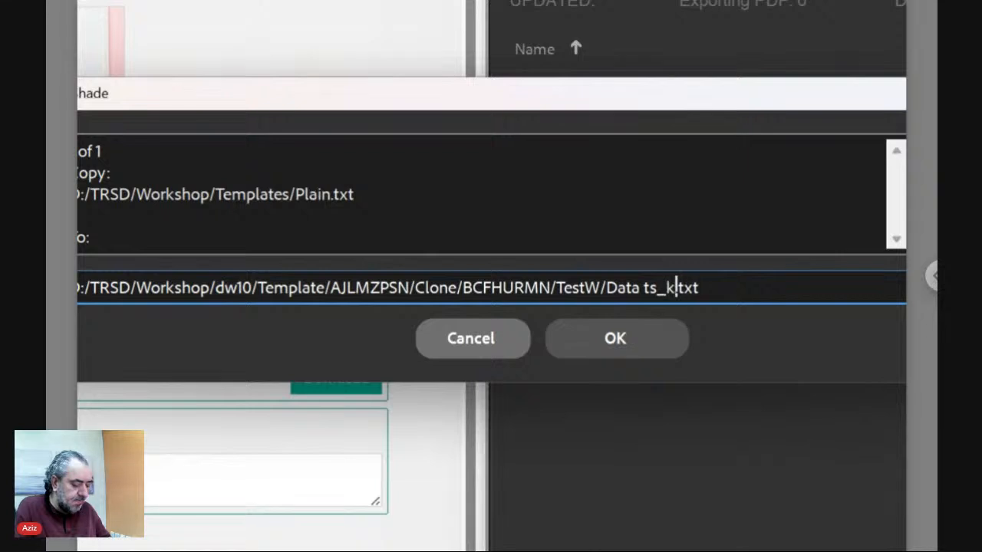
pyautogui.write('y')
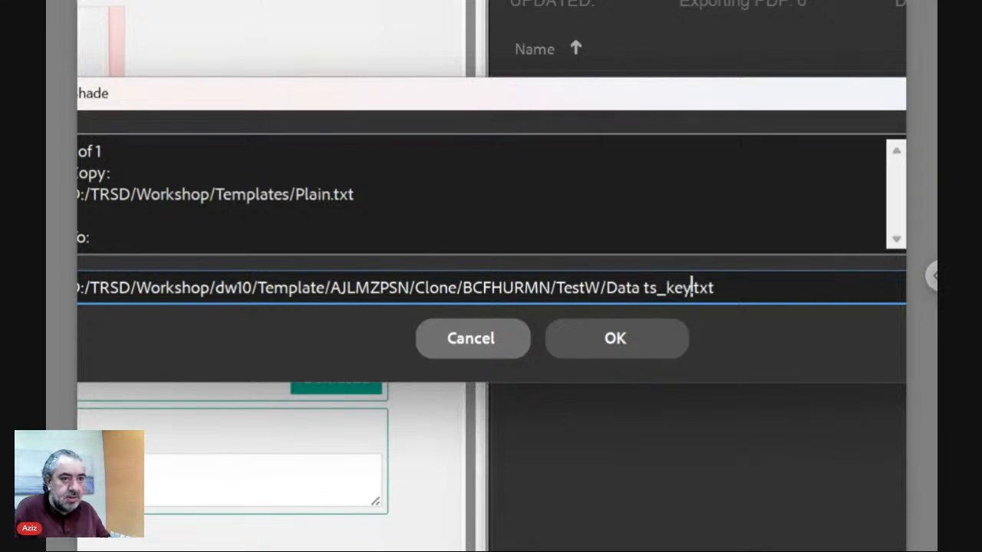
pyautogui.click(623, 338)
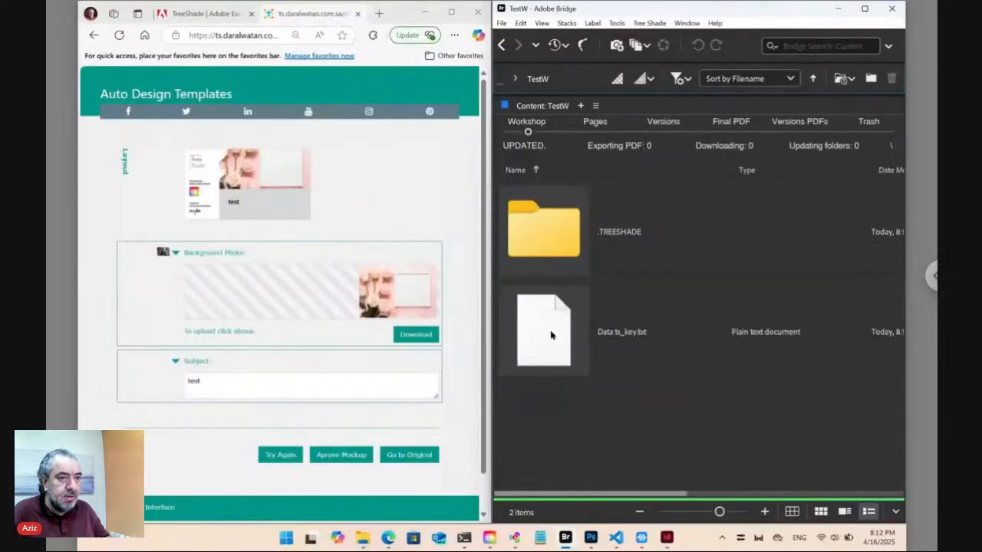
# Replace the content of Data ts_key.txt with Update:./.
pyautogui.click(605, 375)
pyautogui.doubleClick(551, 336)
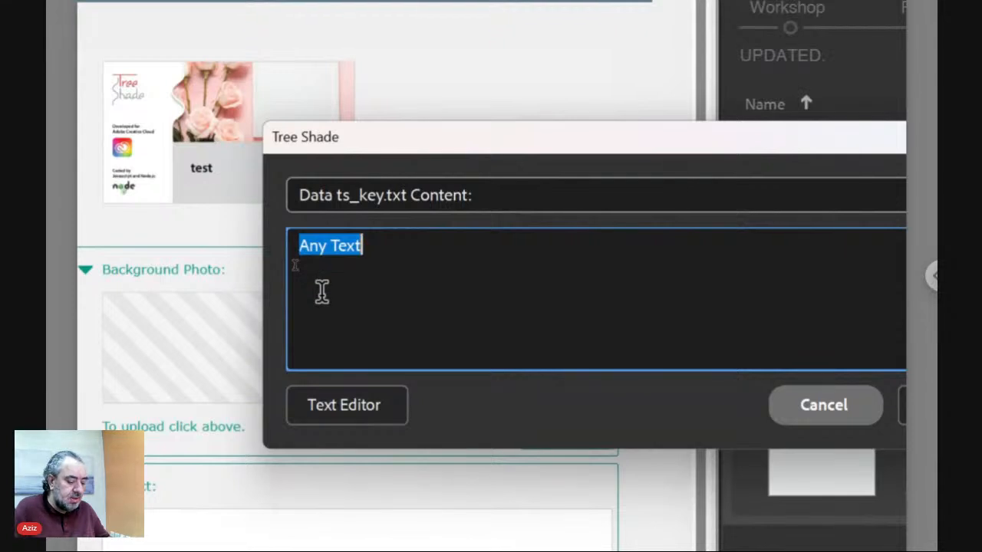
pyautogui.write('Update')
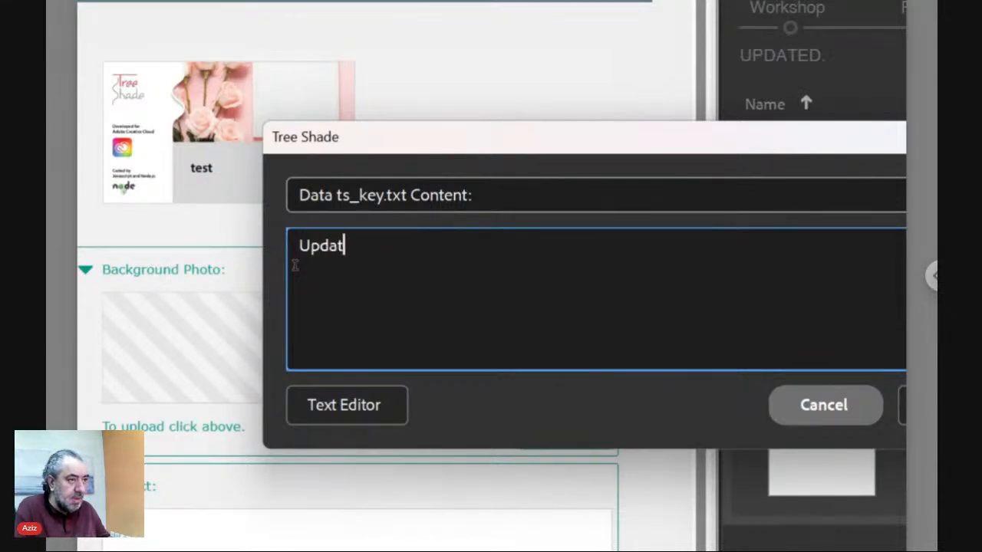
pyautogui.write(':./')
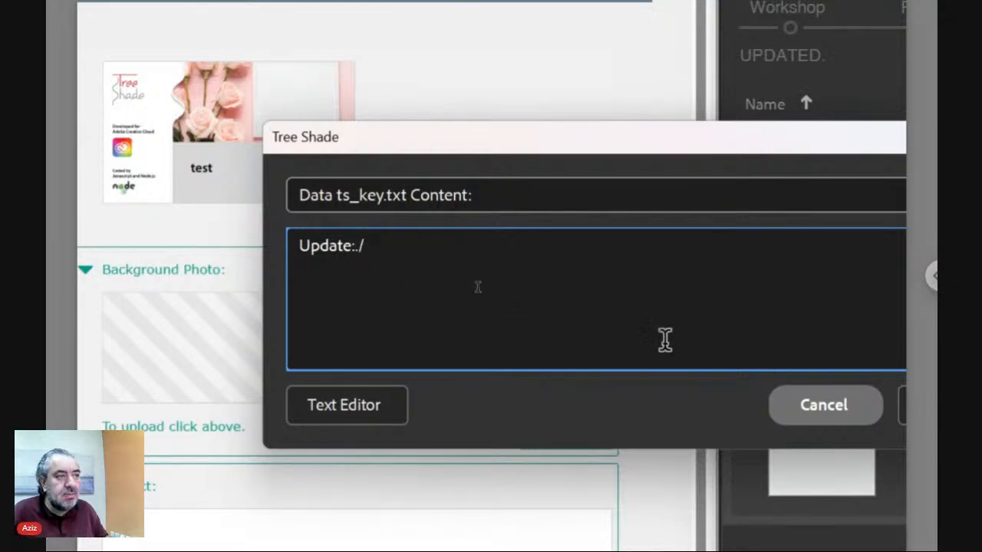
pyautogui.click(815, 420)
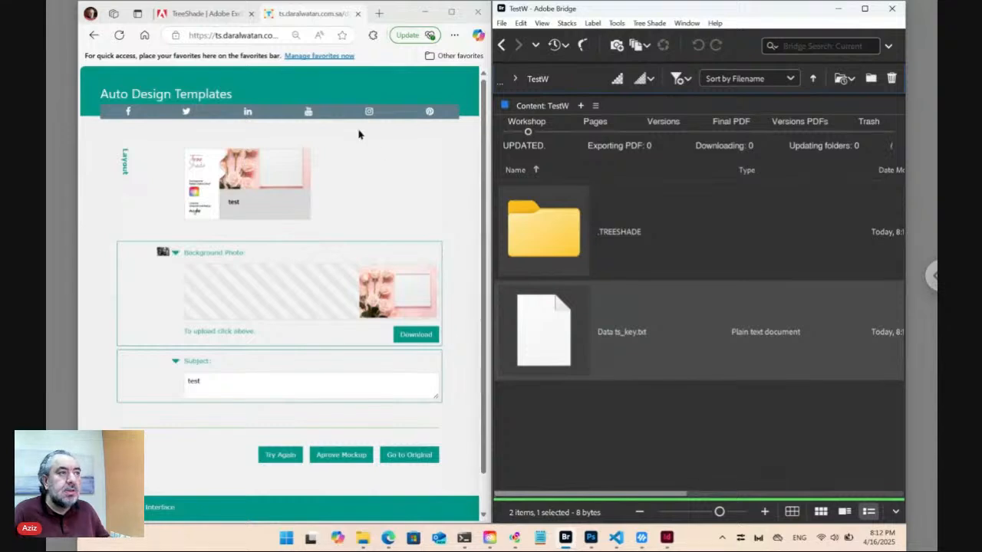
# Change the browser address to ts.daralwatan.com.sa/TestW and try to load that page.
pyautogui.click(266, 39)
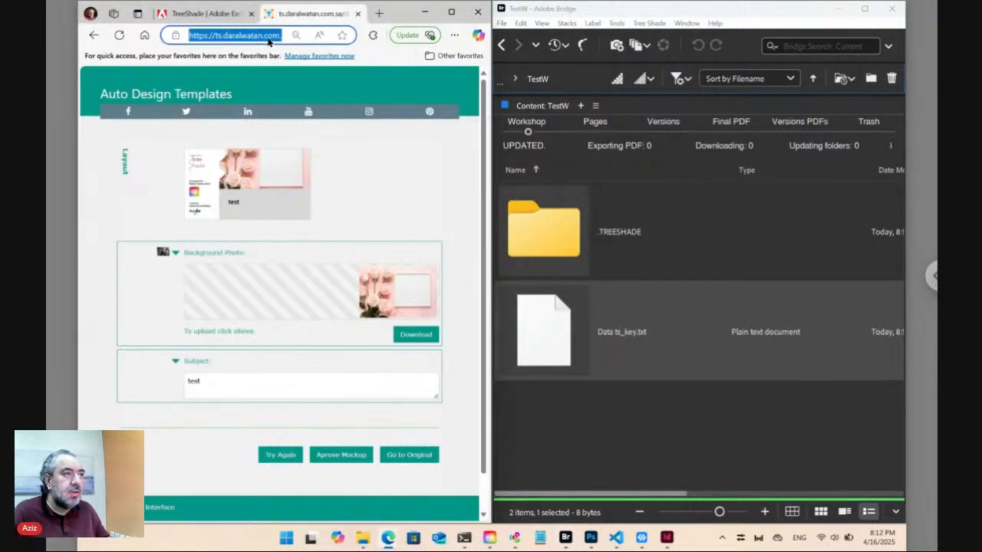
pyautogui.click(269, 37)
pyautogui.moveTo(274, 36); pyautogui.dragTo(333, 40)
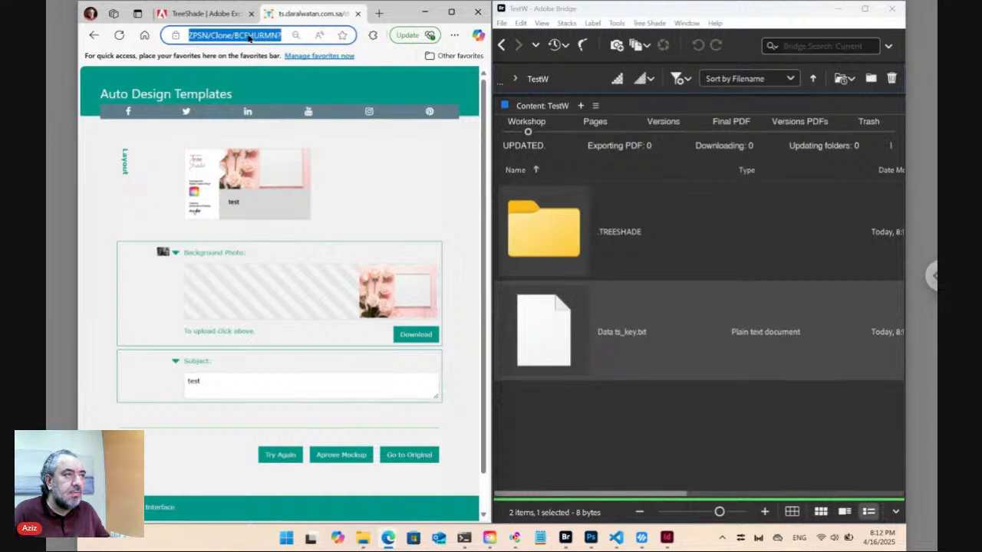
pyautogui.click(250, 37)
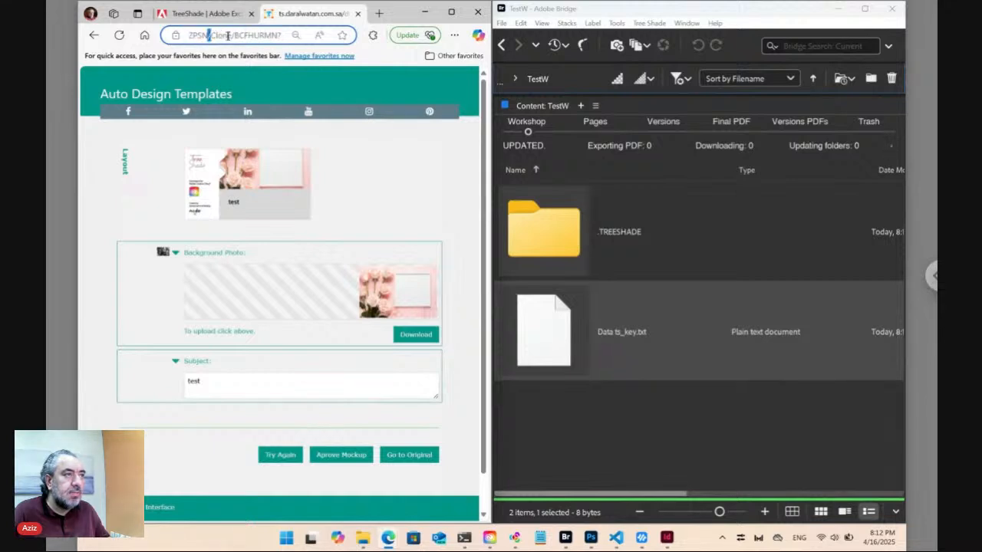
pyautogui.moveTo(214, 36); pyautogui.dragTo(322, 46)
pyautogui.press('BackSpace')
pyautogui.press('BackSpace')
pyautogui.press('BackSpace')
pyautogui.press('BackSpace')
pyautogui.press('BackSpace')
pyautogui.press('BackSpace')
pyautogui.press('BackSpace')
pyautogui.press('BackSpace')
pyautogui.press('BackSpace')
pyautogui.press('BackSpace')
pyautogui.press('BackSpace')
pyautogui.press('BackSpace')
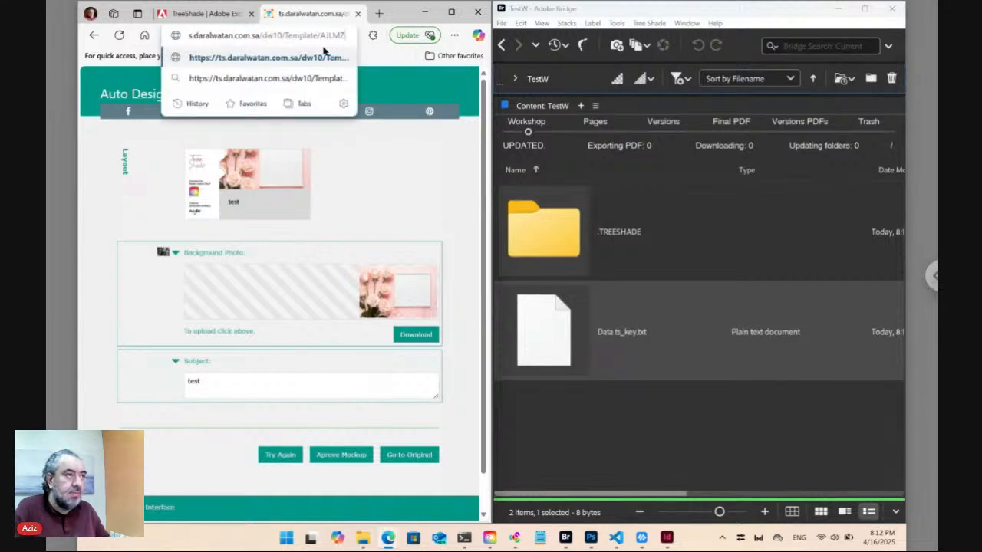
pyautogui.press('BackSpace')
pyautogui.press('BackSpace')
pyautogui.press('BackSpace')
pyautogui.press('BackSpace')
pyautogui.press('BackSpace')
pyautogui.press('BackSpace')
pyautogui.press('BackSpace')
pyautogui.press('BackSpace')
pyautogui.press('BackSpace')
pyautogui.press('BackSpace')
pyautogui.press('BackSpace')
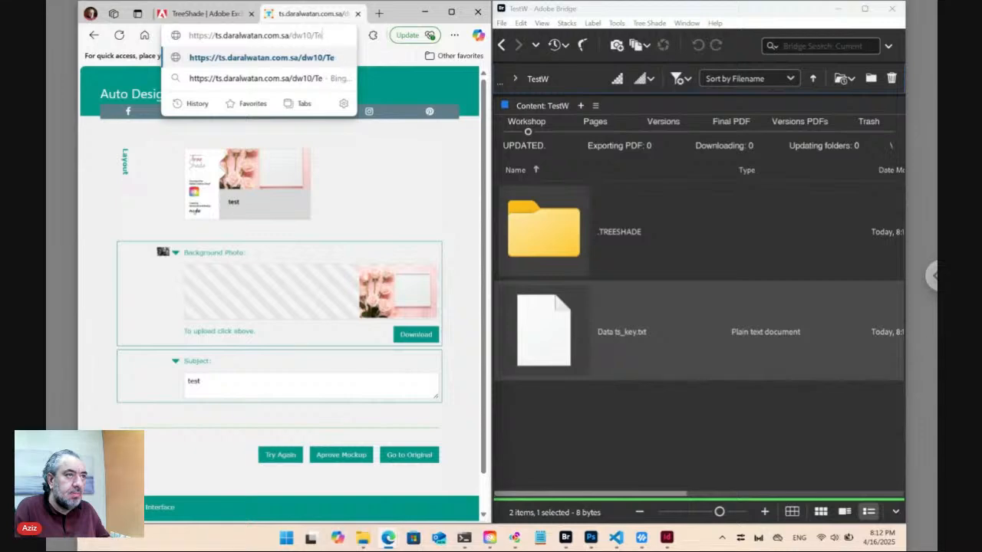
pyautogui.press('BackSpace')
pyautogui.press('BackSpace')
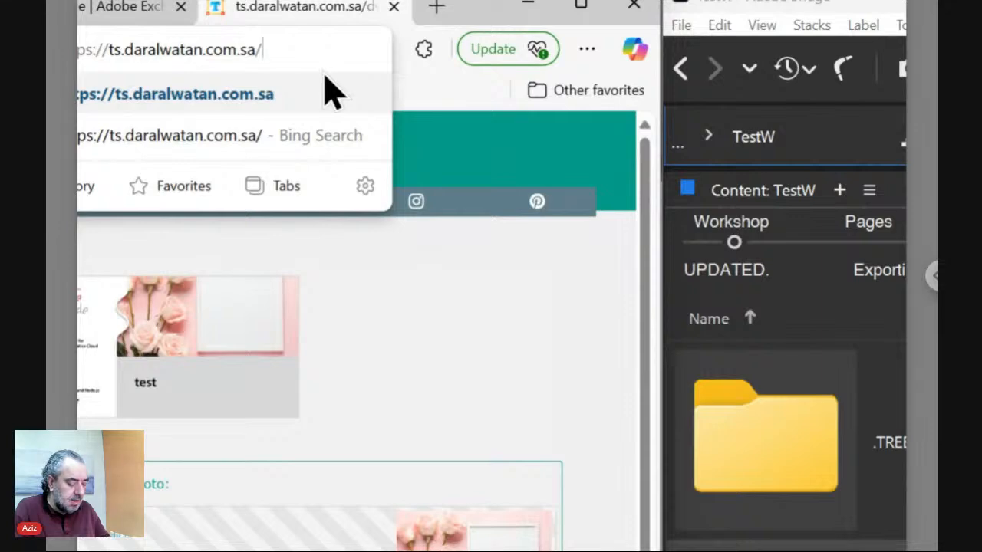
pyautogui.write('TestW')
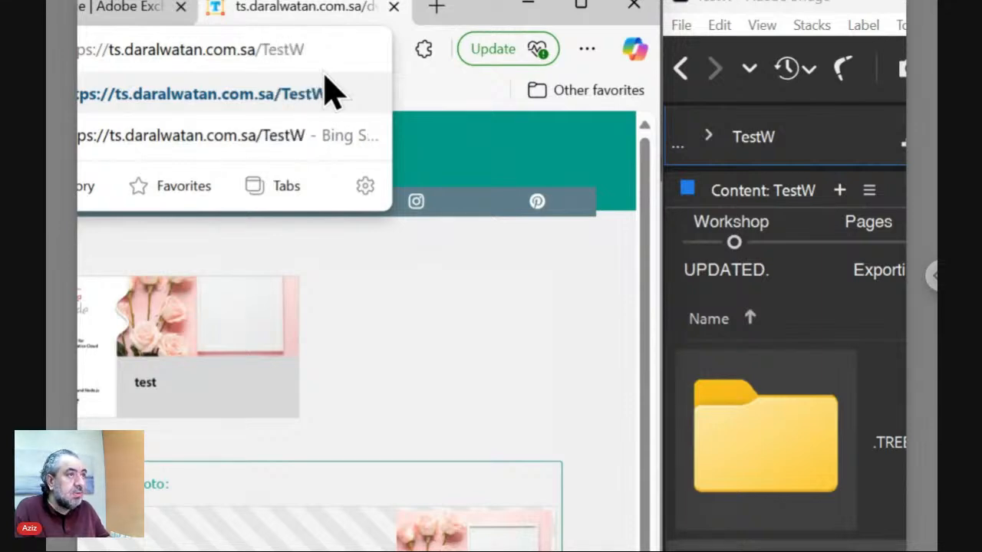
pyautogui.click(330, 92)
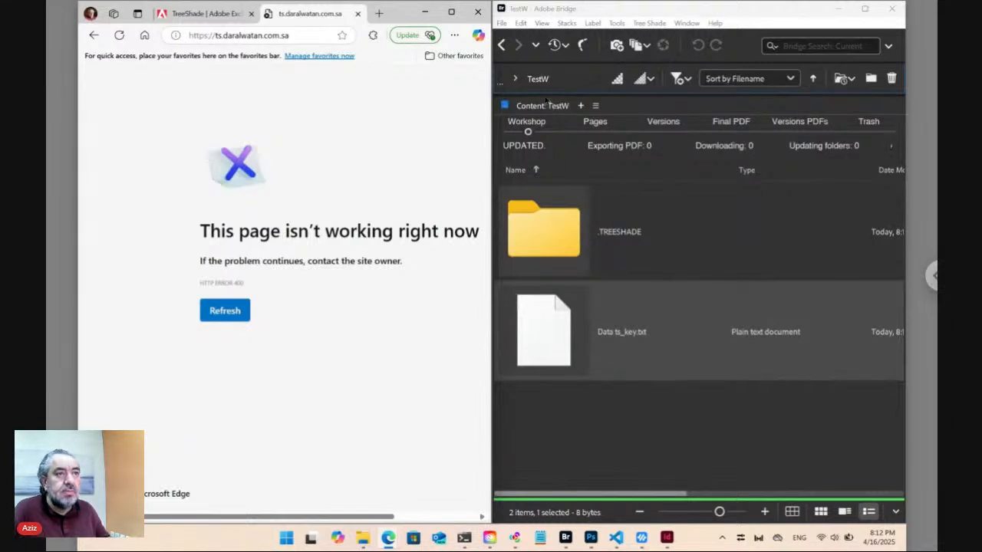
pyautogui.click(262, 35)
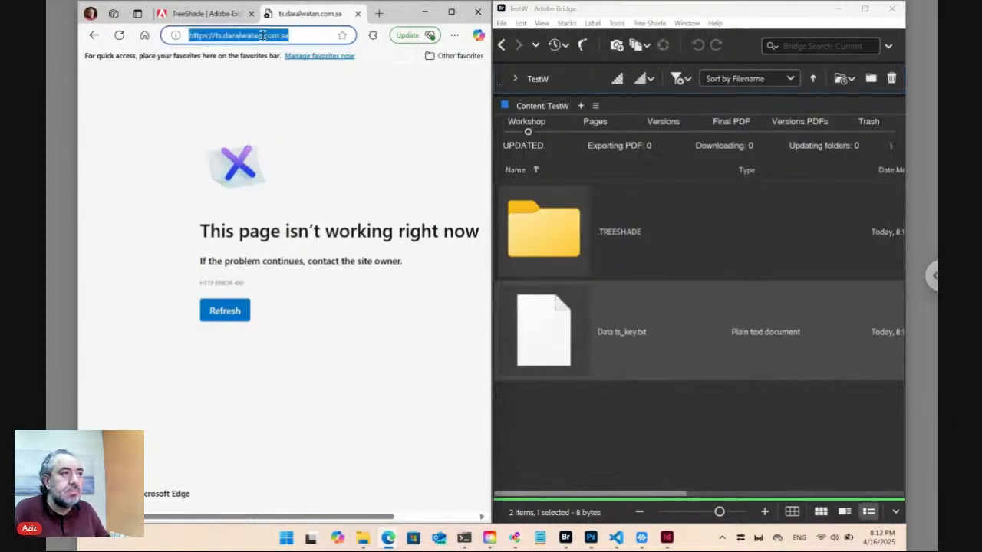
pyautogui.click(262, 36)
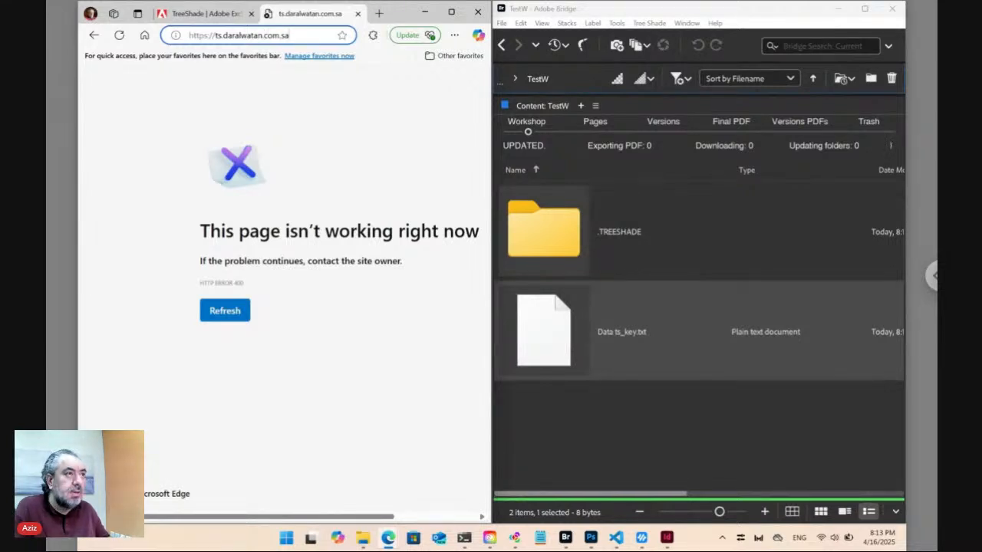
pyautogui.write('/')
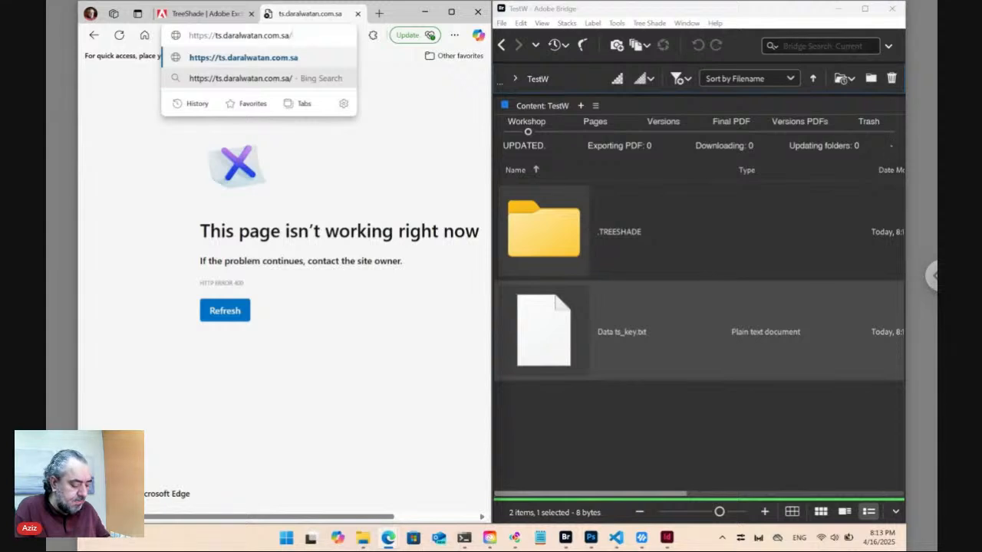
pyautogui.write('TestW')
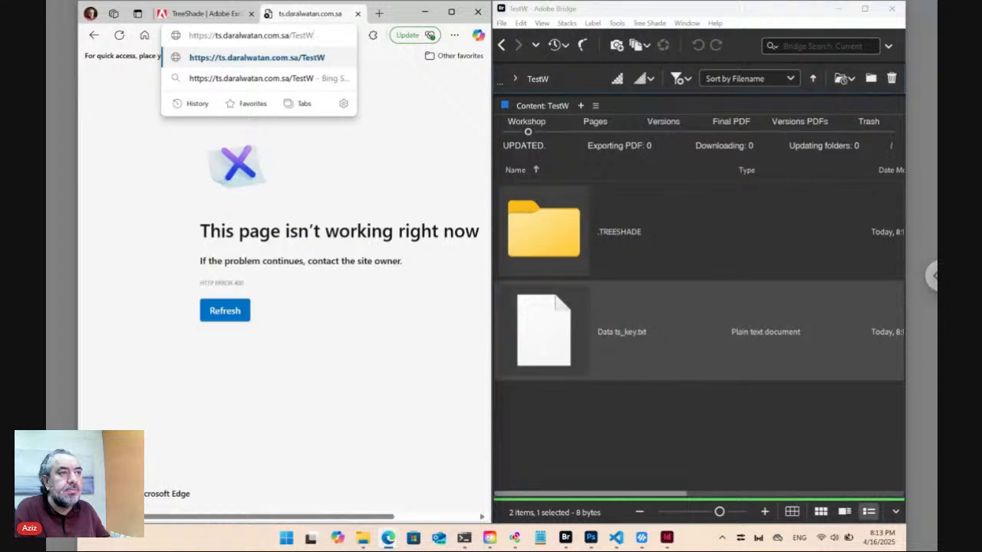
pyautogui.press('Escape')
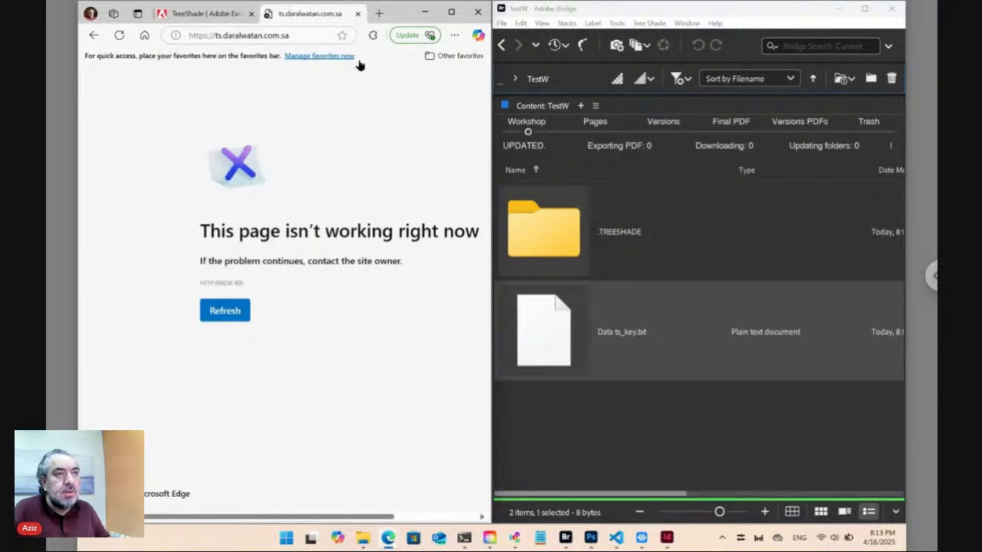
# Switch to Bridge, go to the main Workshop folder under TRSD, create a subfolder named TestW there and open it.
pyautogui.click(561, 80)
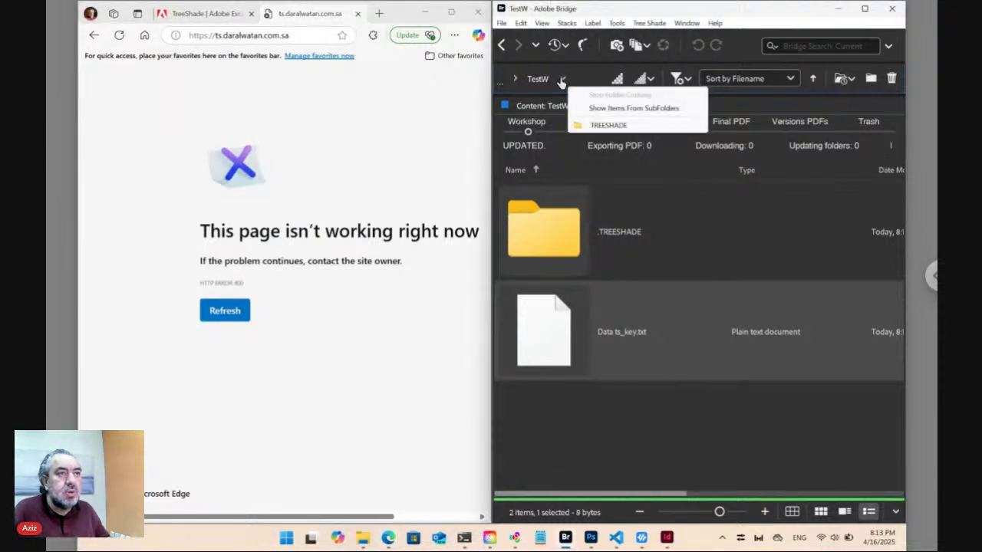
pyautogui.click(536, 45)
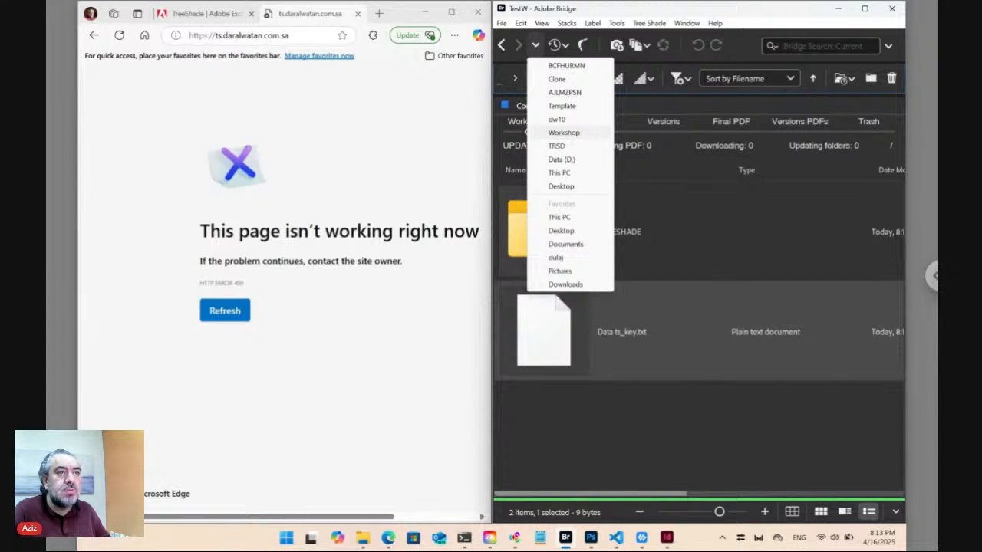
pyautogui.click(564, 131)
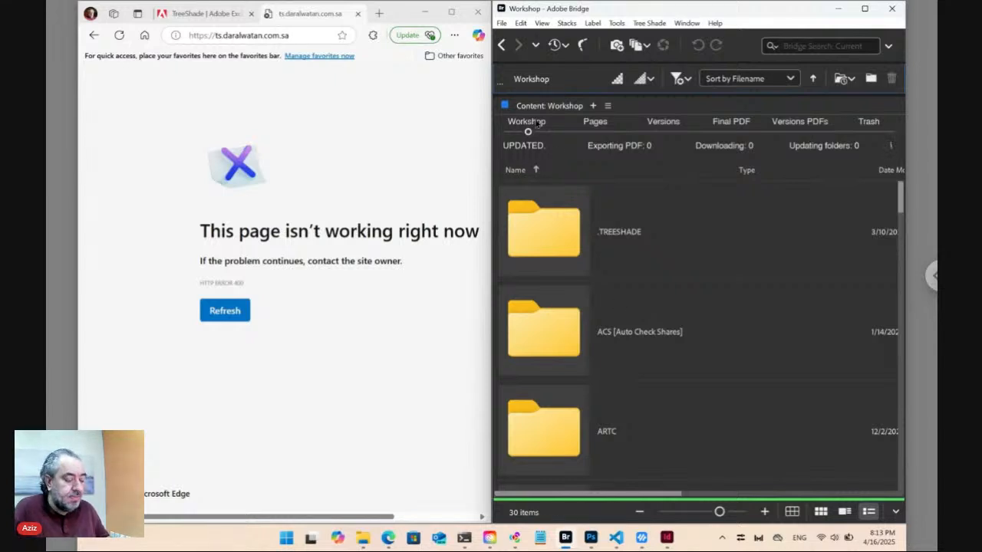
pyautogui.click(864, 10)
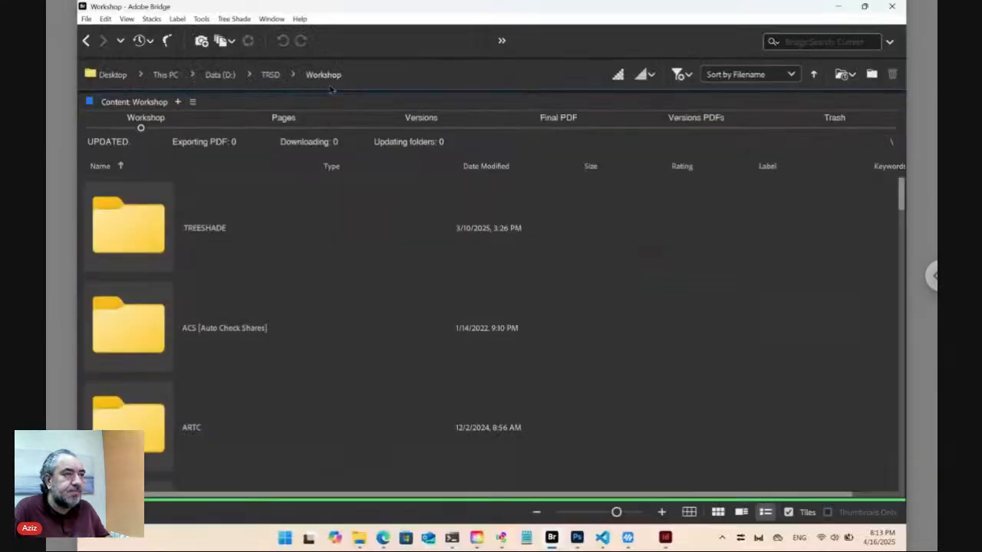
pyautogui.hotkey('ctrl', 'shift', 'n')
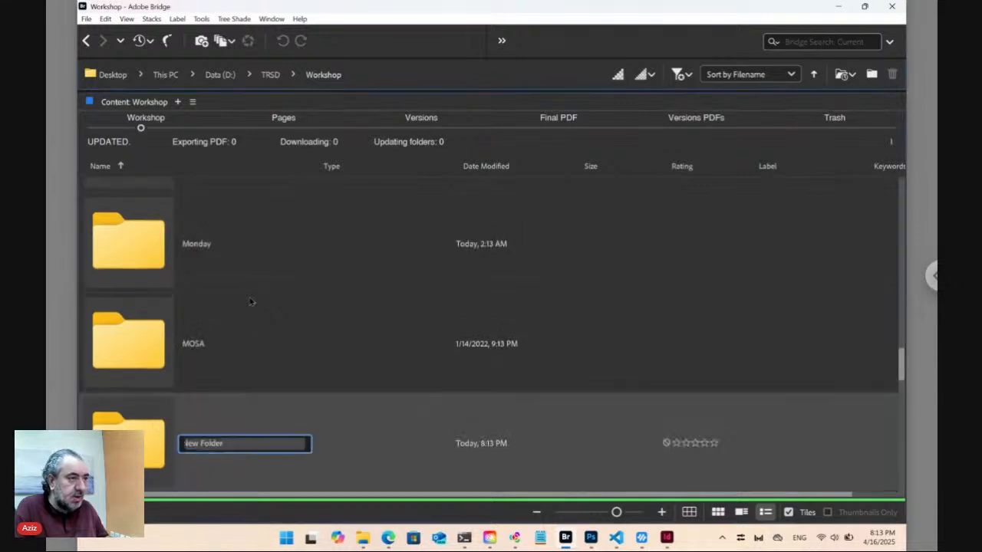
pyautogui.write('Test')
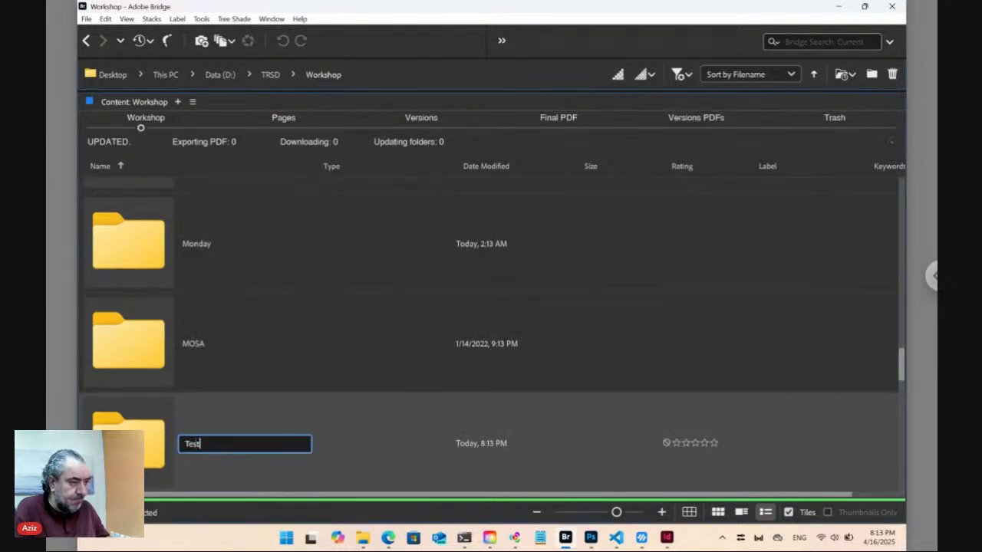
pyautogui.write('W')
pyautogui.press('Return')
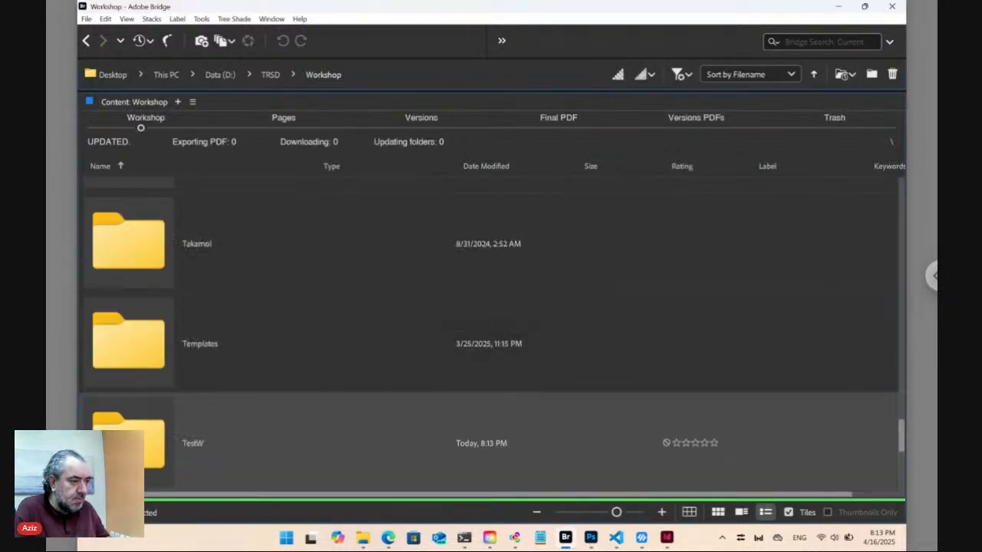
pyautogui.press('Return')
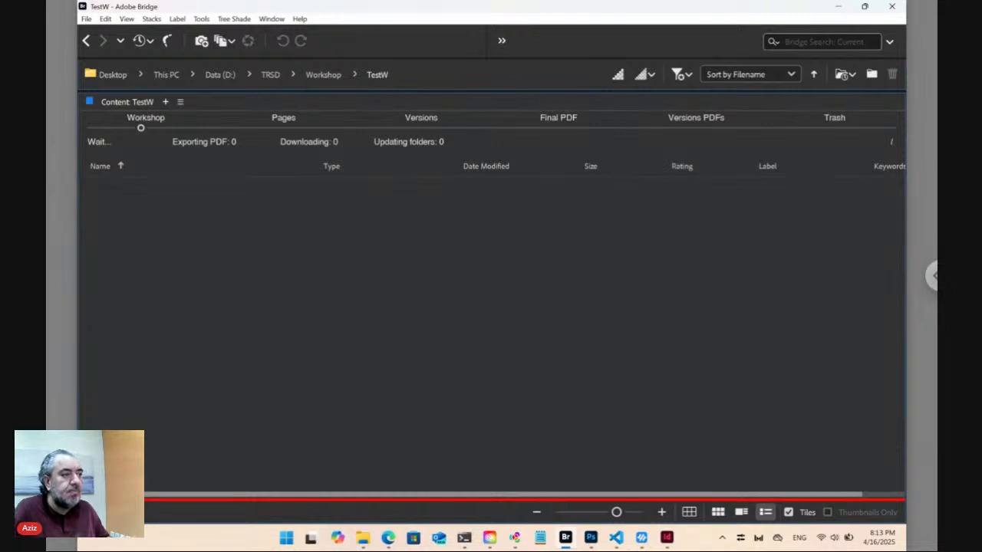
# Create a TreeShade Plain text file named Data ts_key.txt in the new TestW folder under Workshop.
pyautogui.click(242, 20)
pyautogui.moveTo(263, 34)
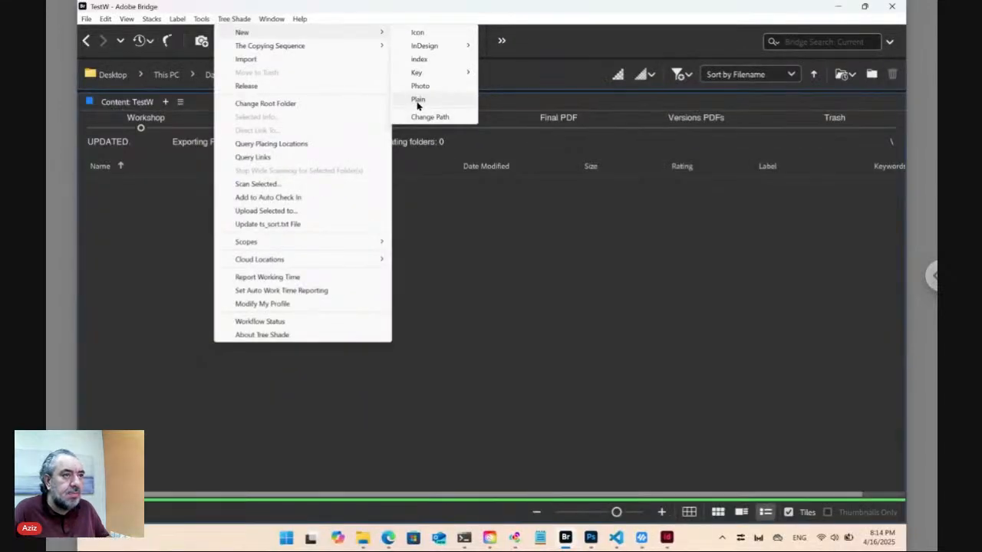
pyautogui.click(419, 100)
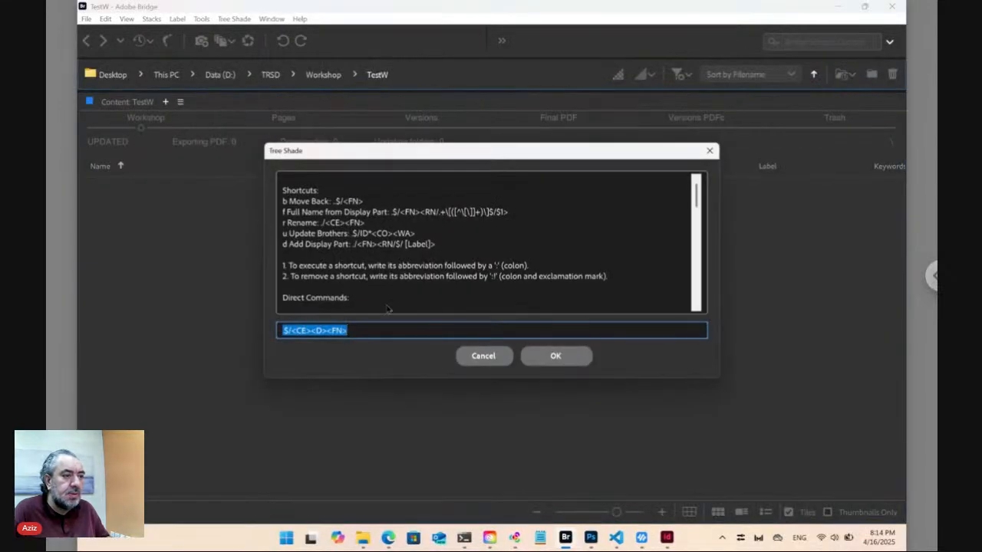
pyautogui.click(554, 356)
pyautogui.click(387, 290)
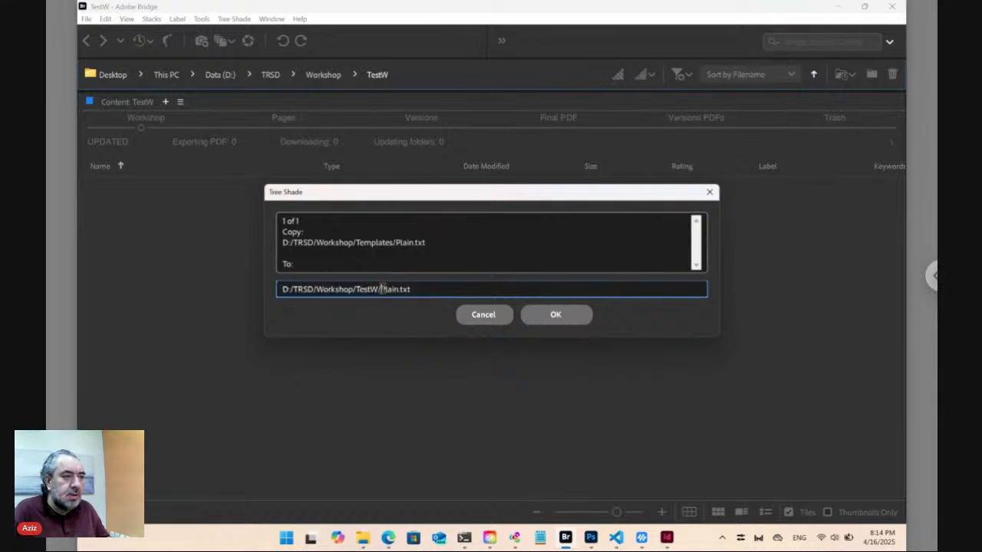
pyautogui.doubleClick(394, 290)
pyautogui.write('Data')
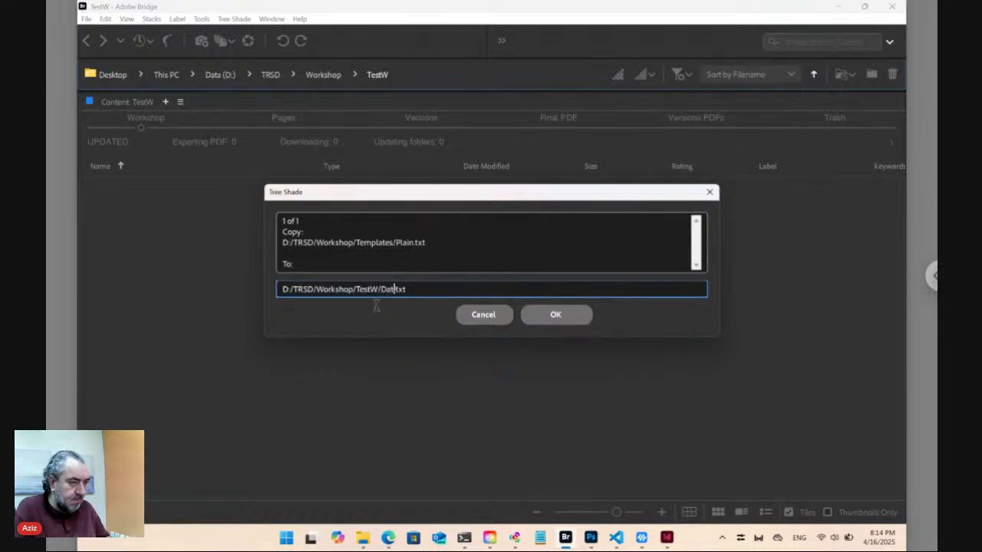
pyautogui.write(' ts_')
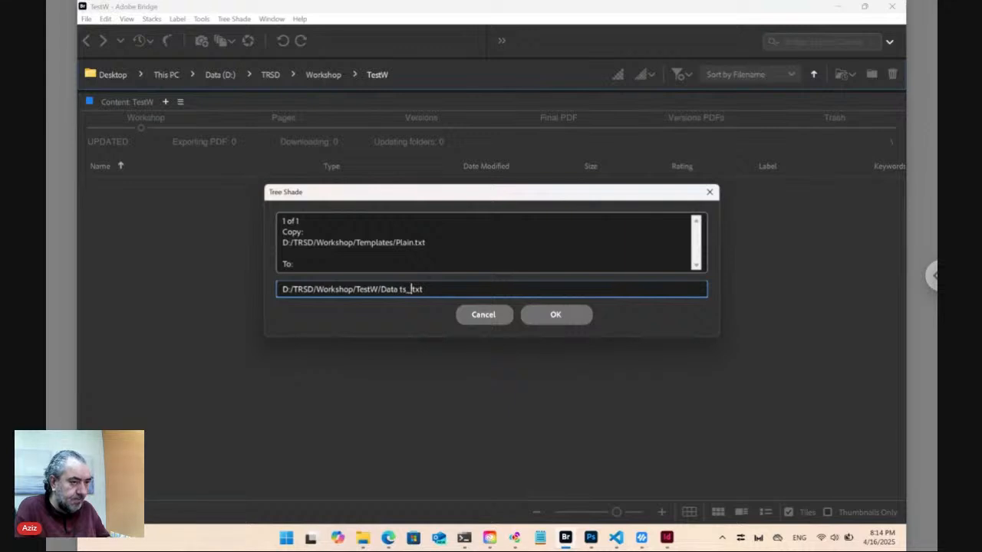
pyautogui.write('key')
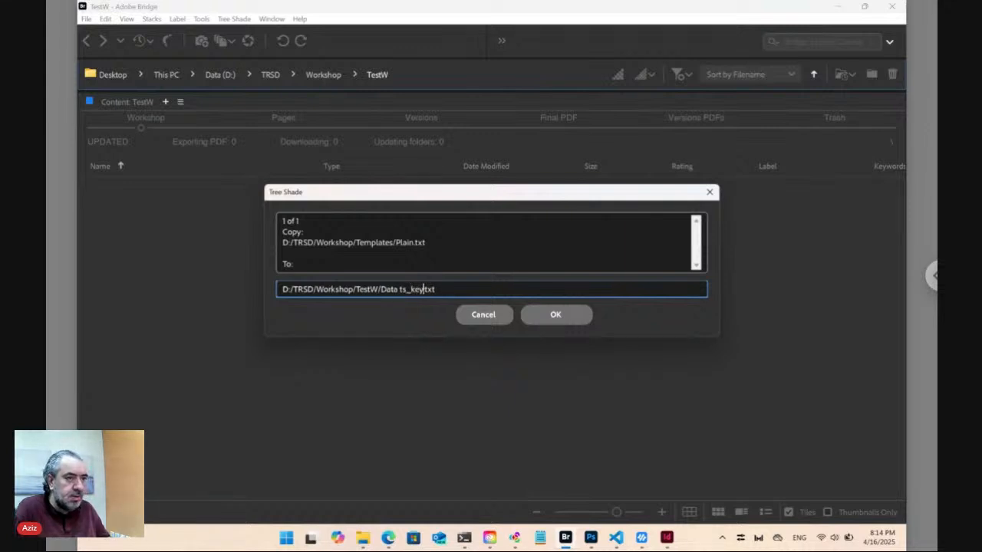
pyautogui.click(537, 315)
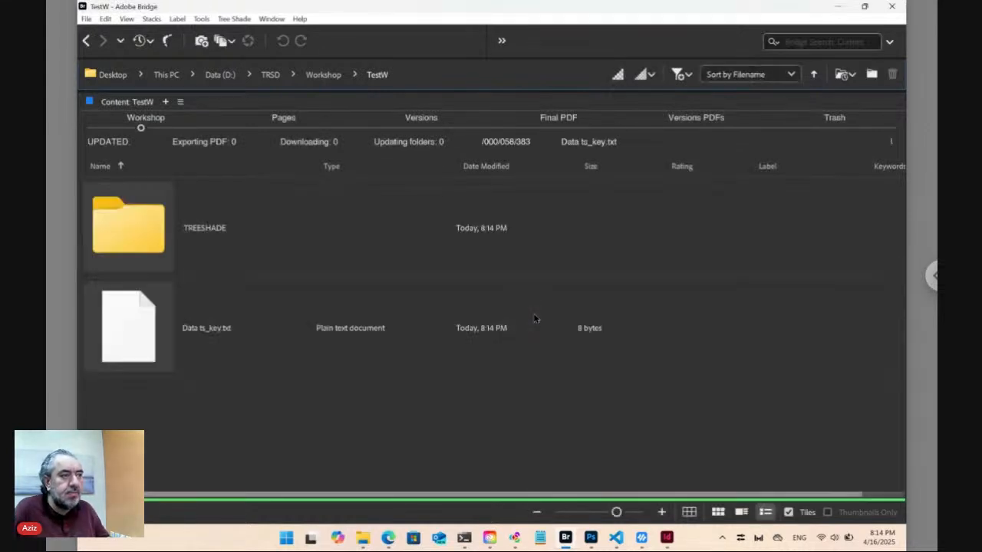
# Open the new Data ts_key.txt and replace its placeholder text with Update:./.
pyautogui.doubleClick(139, 324)
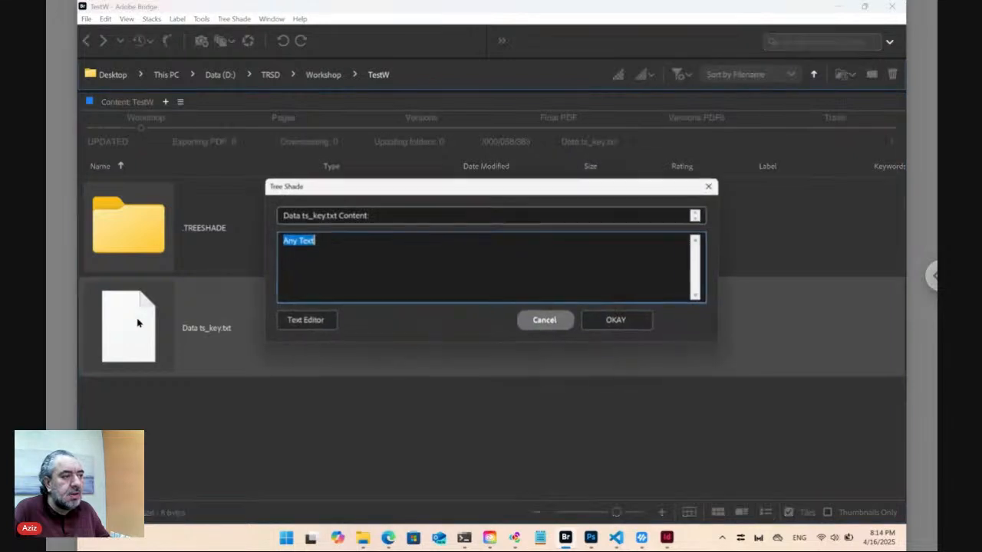
pyautogui.write('U')
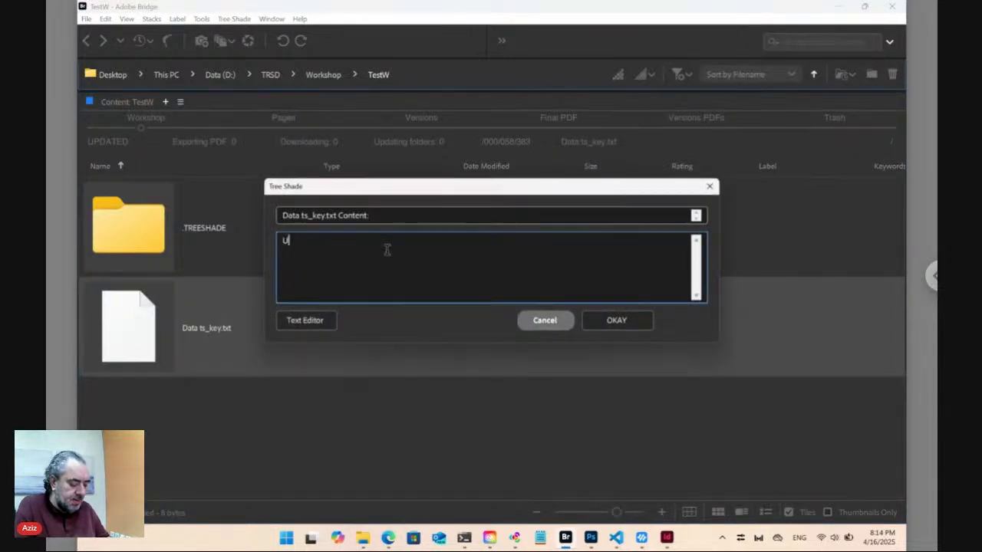
pyautogui.write('pdate:')
pyautogui.write('/')
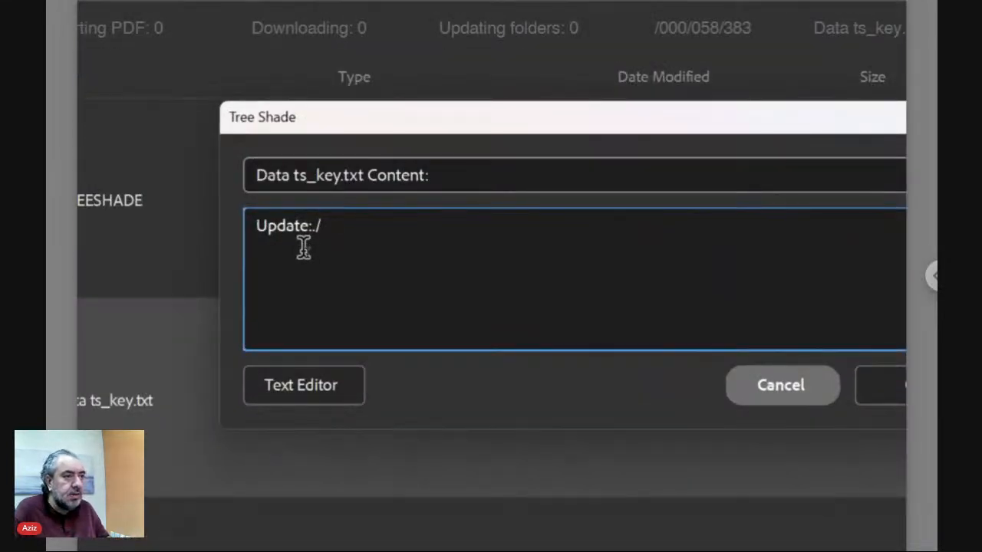
pyautogui.hotkey('shift', 'Left')
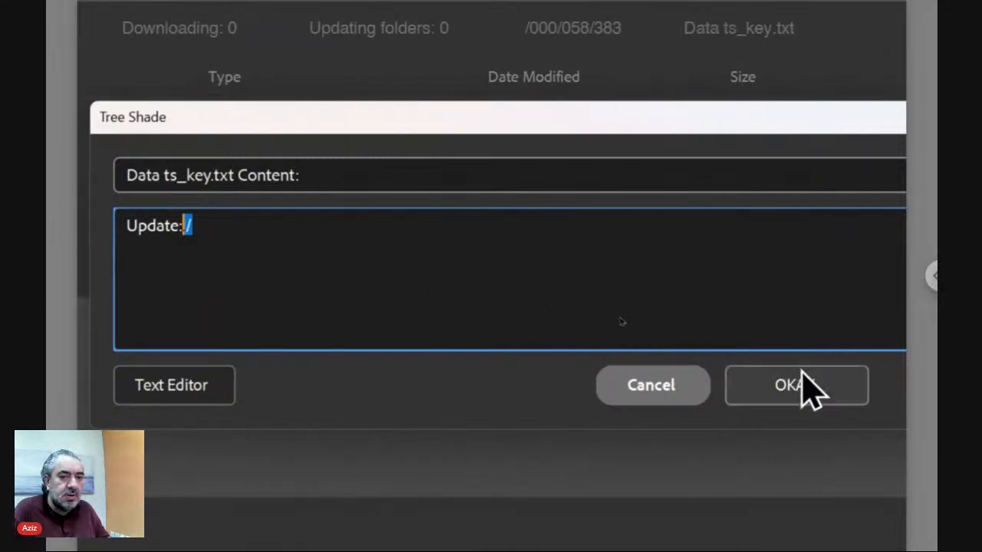
pyautogui.click(804, 388)
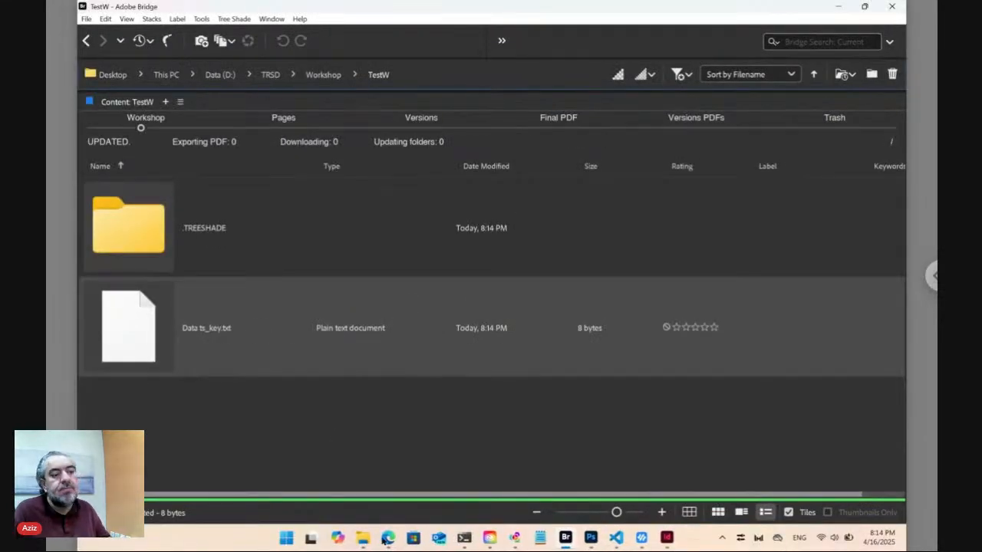
# Switch to the Edge browser and load the address ts.daralwatan.com.sa/TestW.
pyautogui.moveTo(388, 538)
pyautogui.click(350, 485)
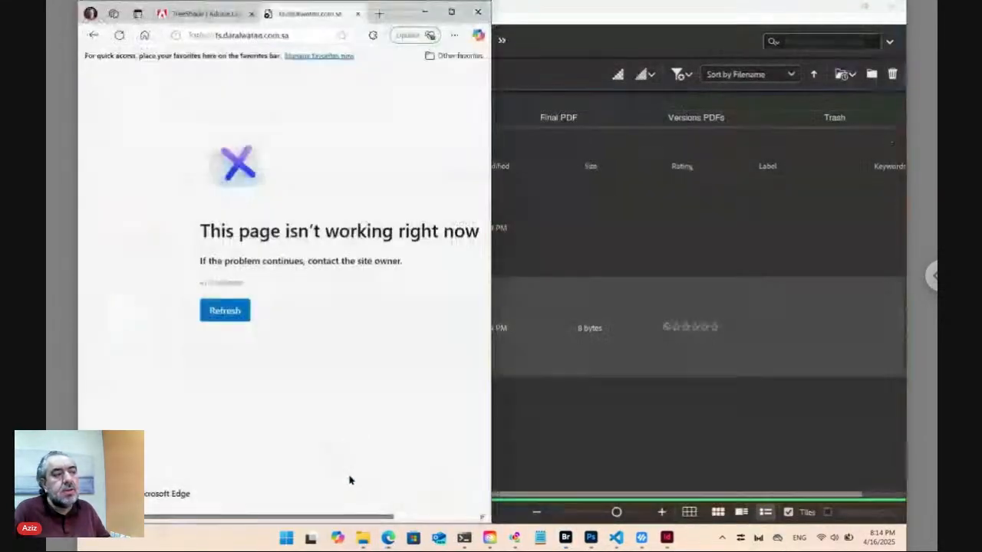
pyautogui.click(248, 35)
pyautogui.press('End')
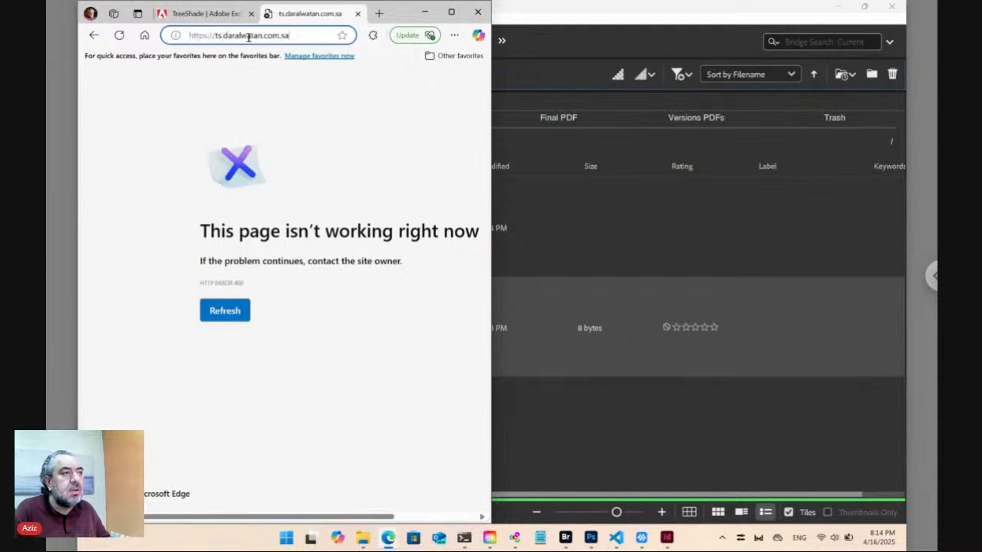
pyautogui.write('/')
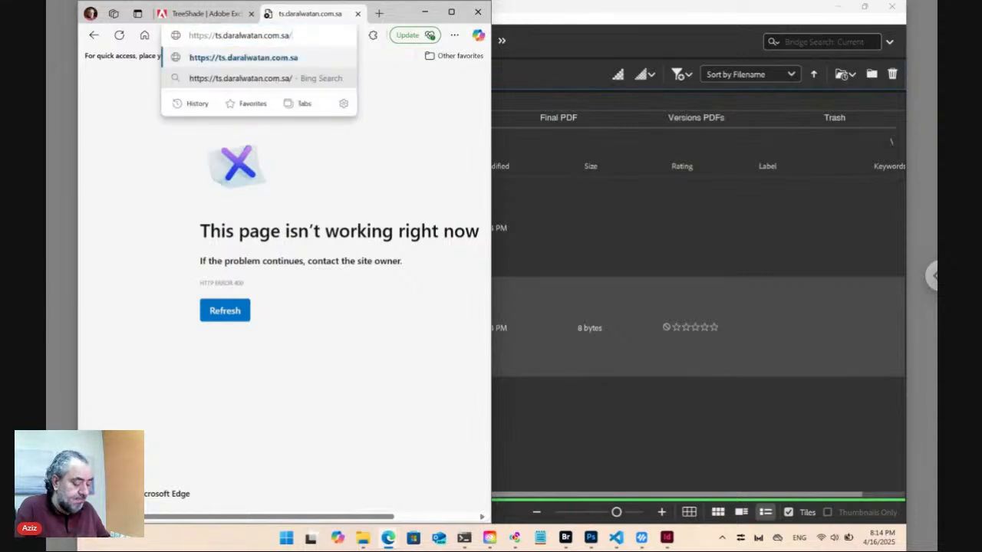
pyautogui.write('TestW')
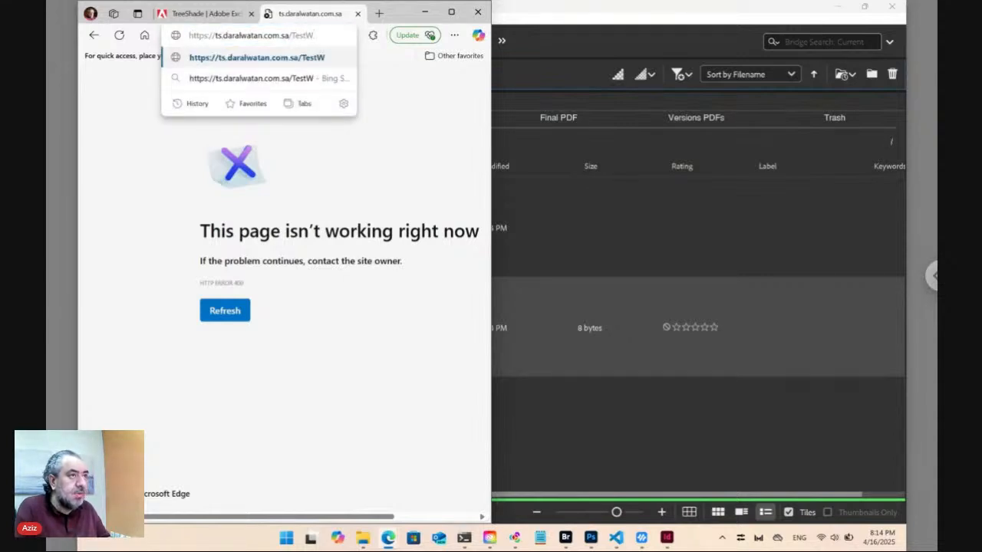
pyautogui.press('Return')
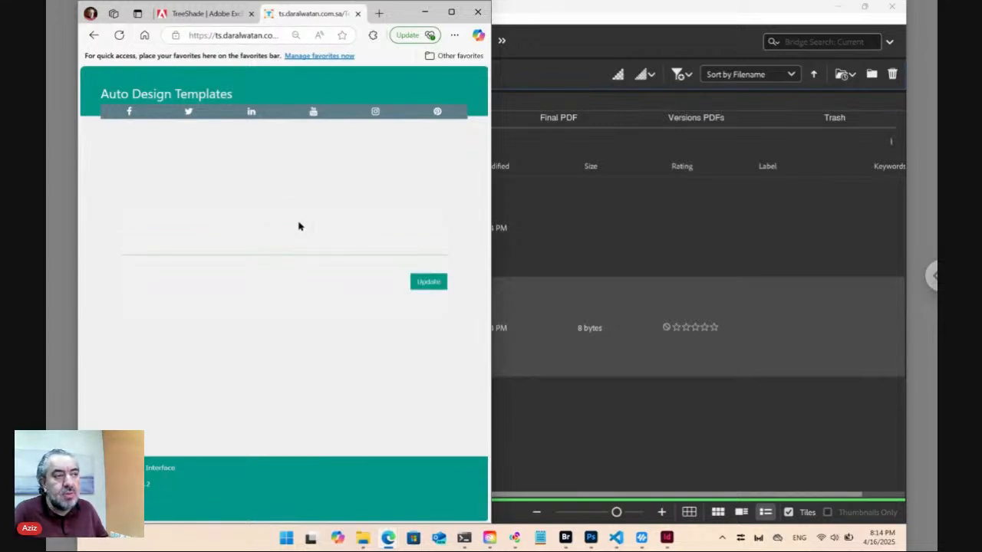
# Return to Bridge, use Select Adjacent on Data ts_key.txt to generate its matching Data folder in TestW, and open that folder.
pyautogui.click(602, 428)
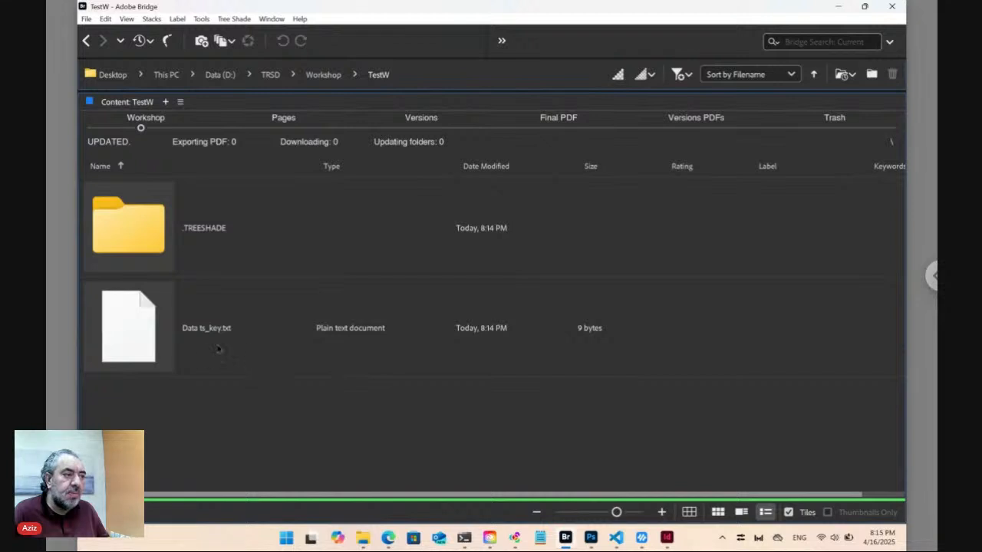
pyautogui.rightClick(134, 333)
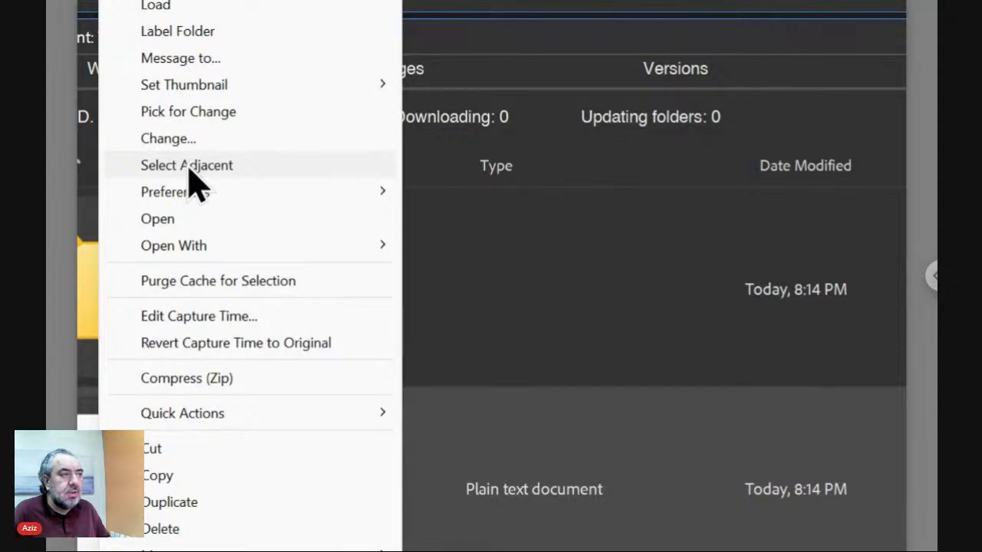
pyautogui.click(189, 168)
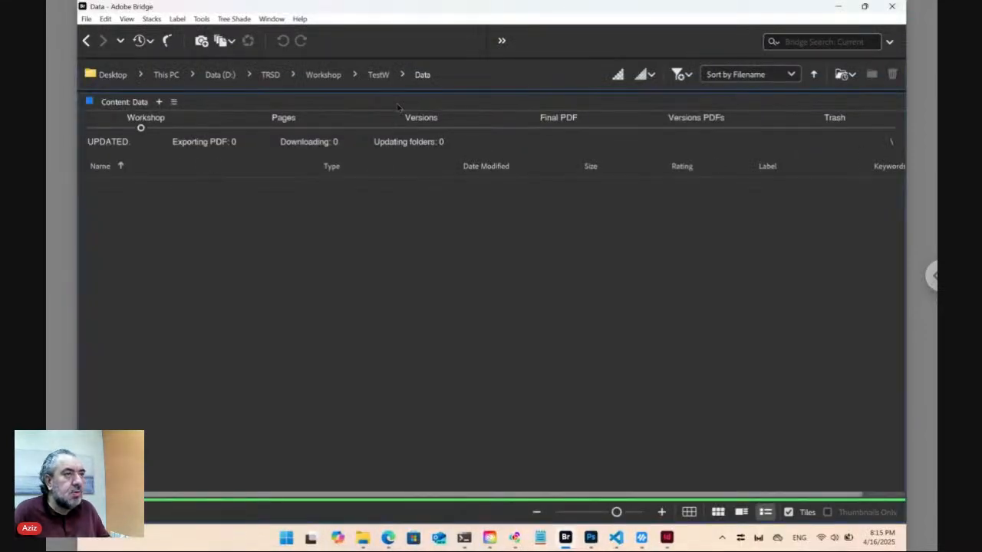
pyautogui.click(380, 77)
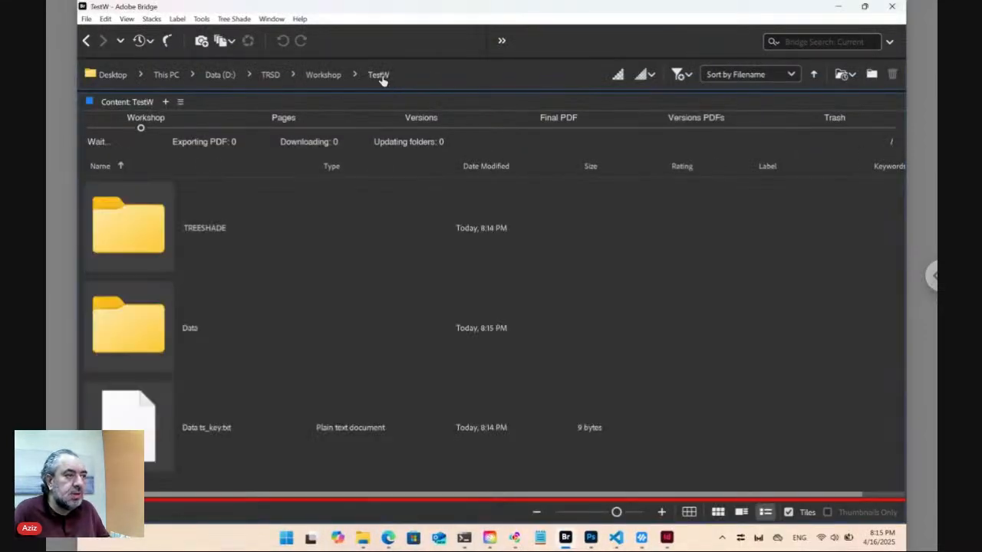
pyautogui.click(189, 436)
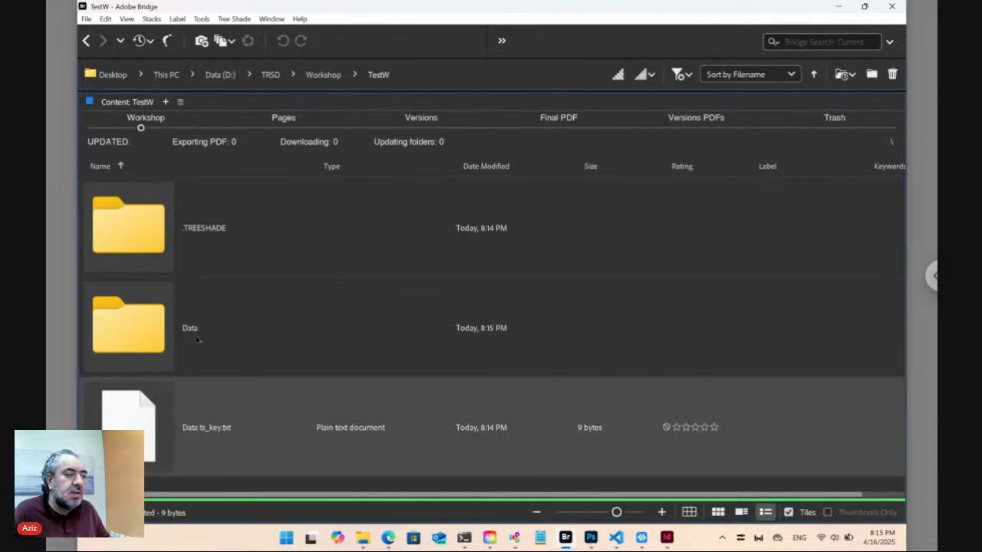
pyautogui.doubleClick(148, 334)
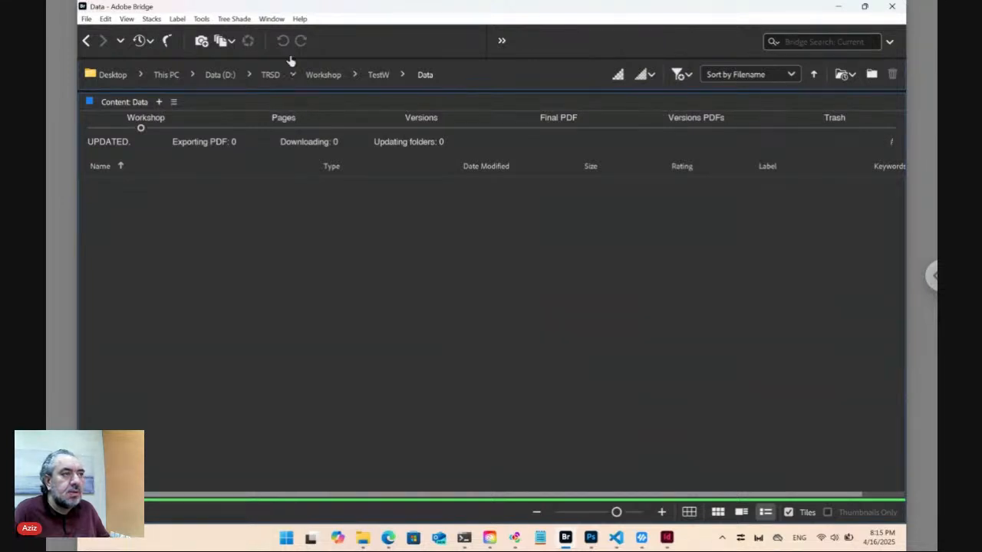
# Create a TreeShade Plain text file named Icons.txt in the TestW Data folder, keeping the default command.
pyautogui.click(245, 20)
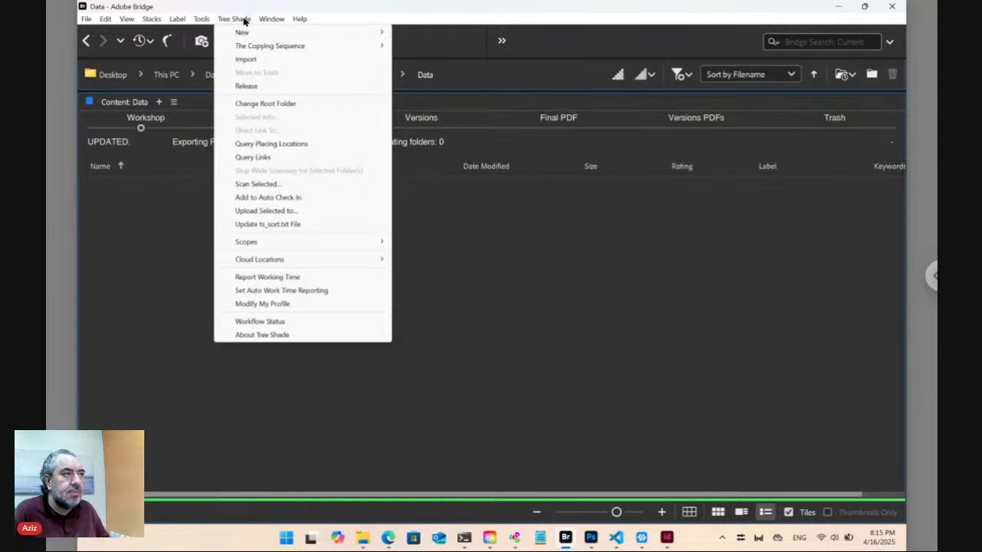
pyautogui.moveTo(242, 34)
pyautogui.click(419, 99)
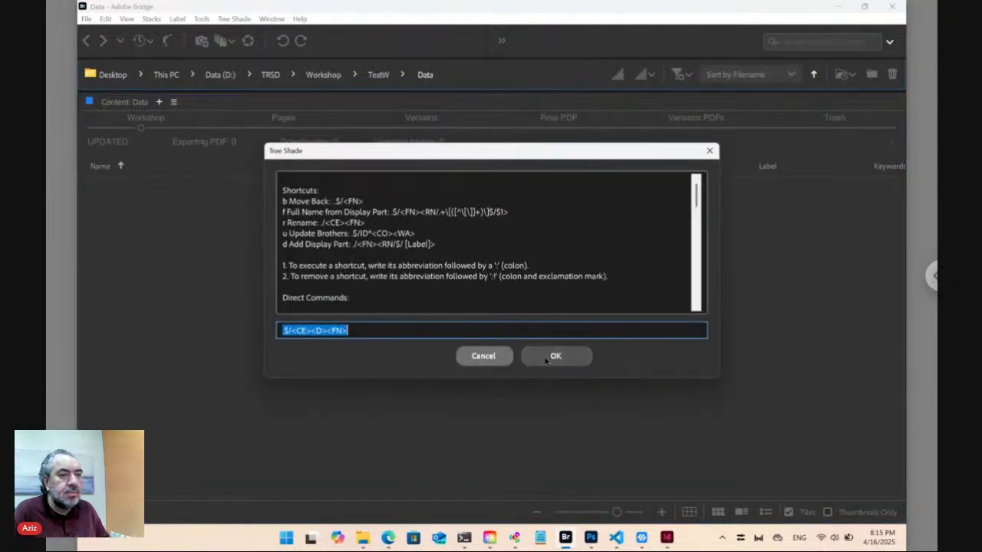
pyautogui.click(544, 357)
pyautogui.click(400, 289)
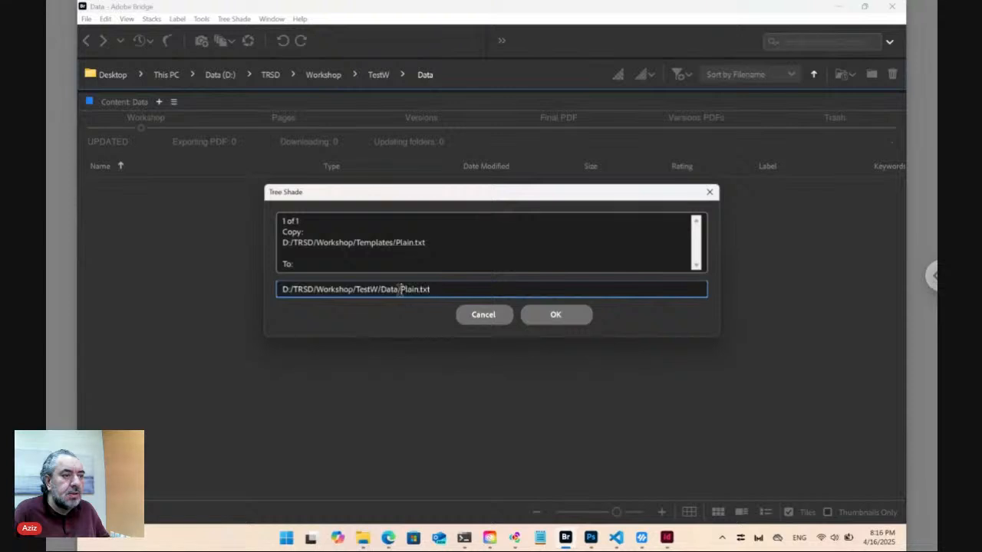
pyautogui.moveTo(401, 289); pyautogui.dragTo(421, 289)
pyautogui.write('Icons')
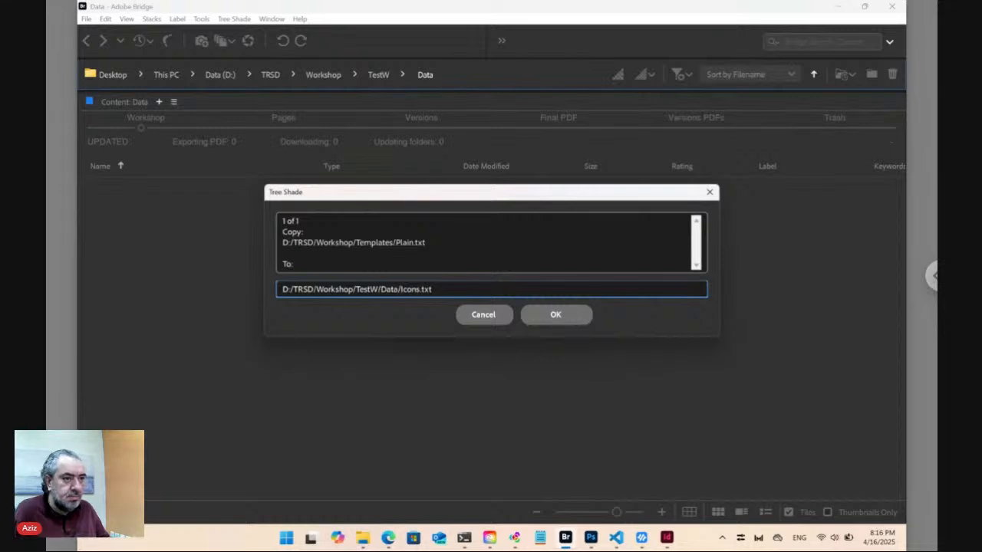
pyautogui.click(548, 318)
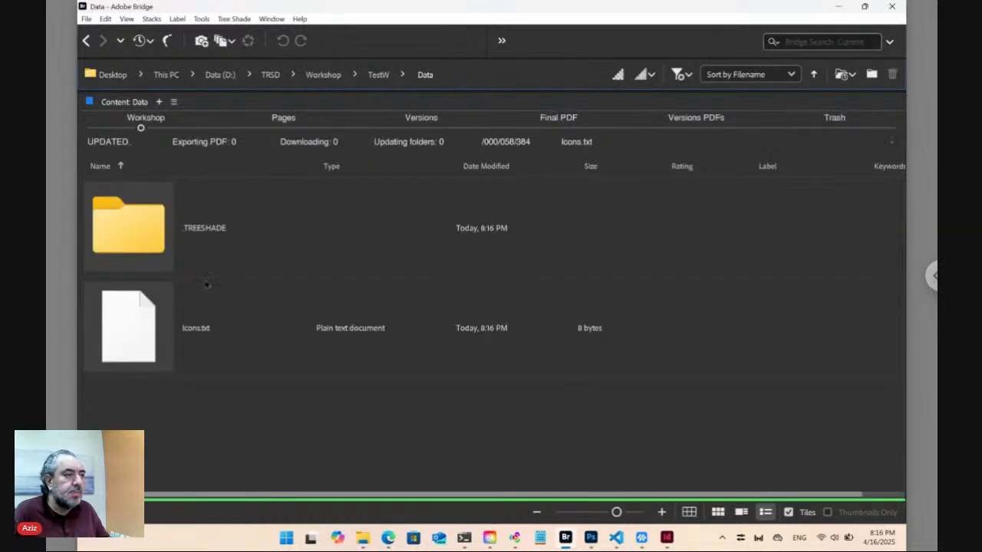
# Use Select Adjacent on Icons.txt to generate and open its matching Icons folder.
pyautogui.click(122, 329)
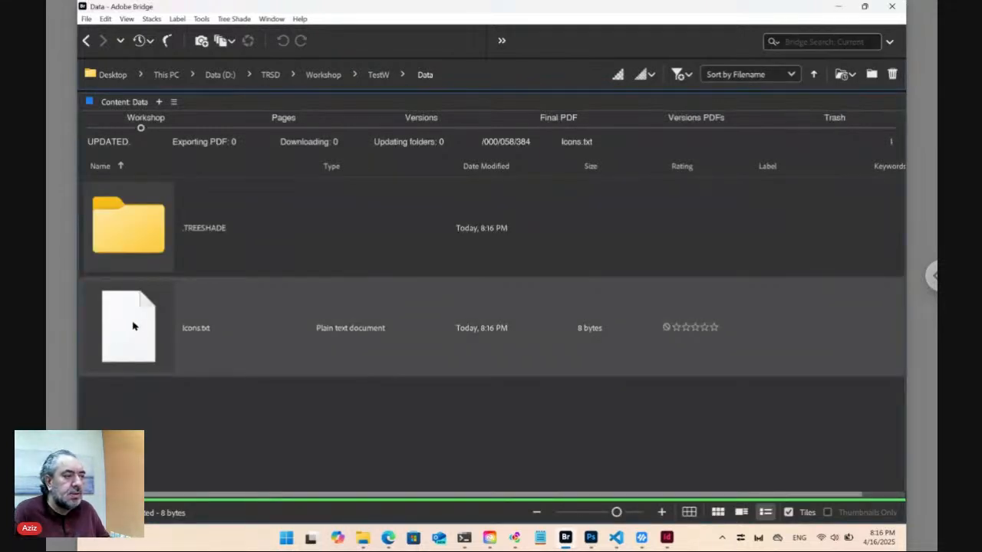
pyautogui.rightClick(129, 326)
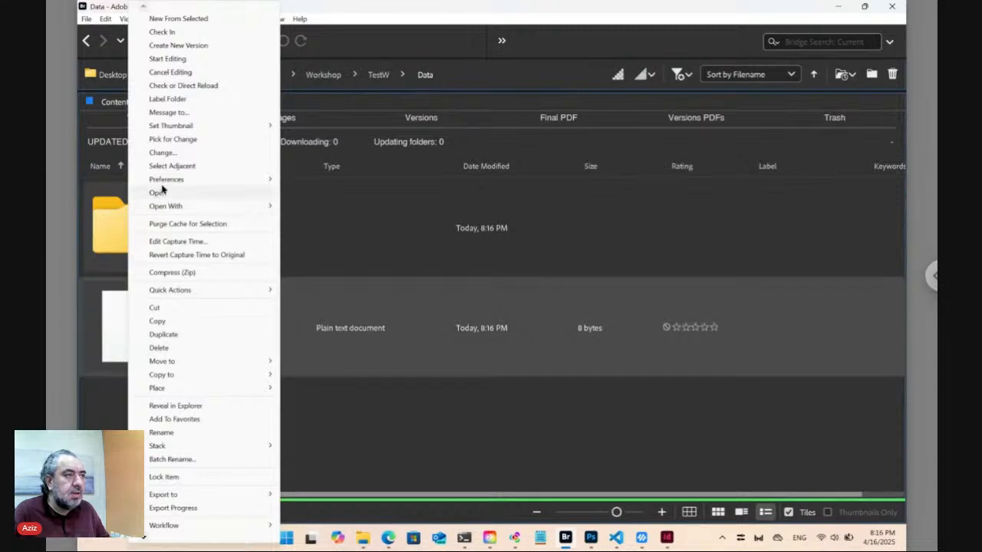
pyautogui.click(172, 167)
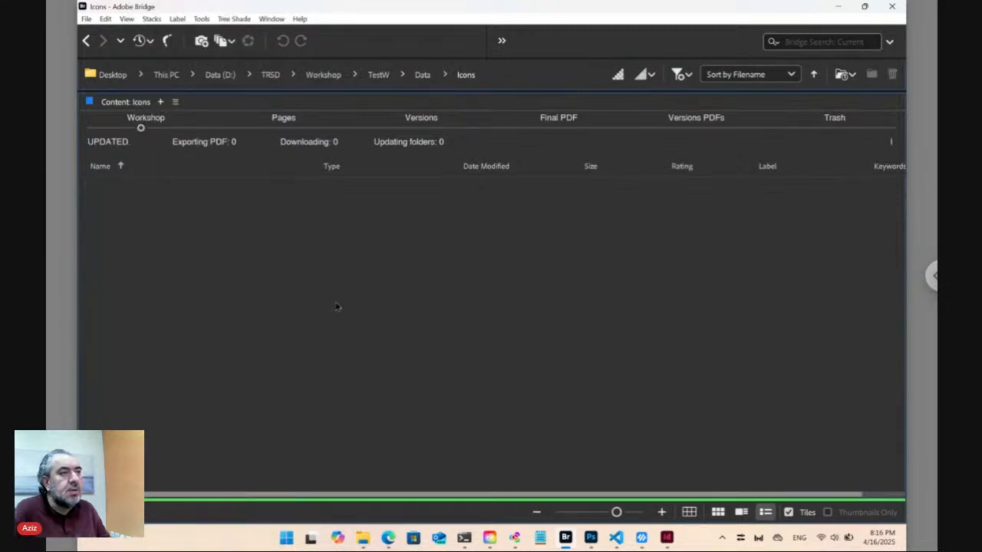
# Create a TreeShade Plain text file named ID12345 [Label].txt in the Icons folder.
pyautogui.click(236, 19)
pyautogui.moveTo(244, 35)
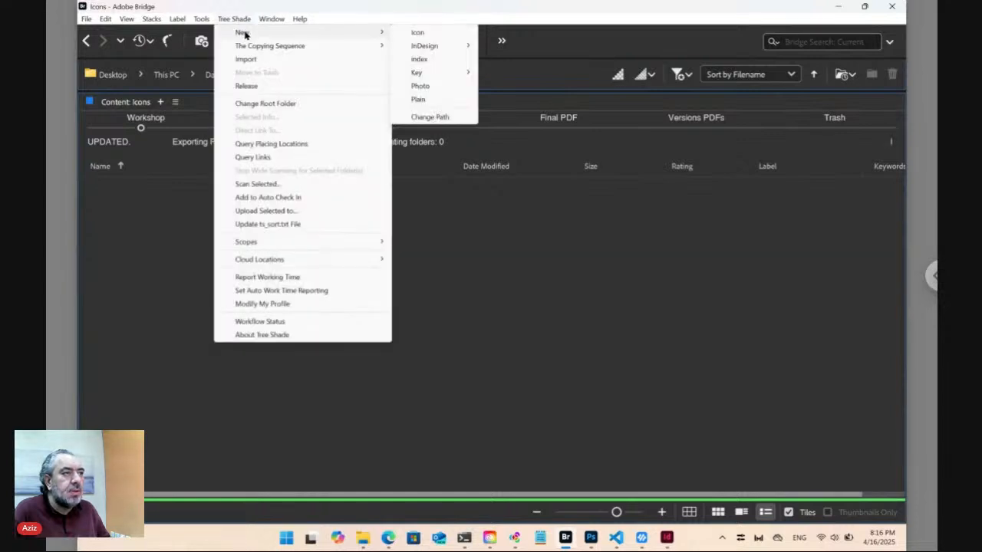
pyautogui.click(428, 99)
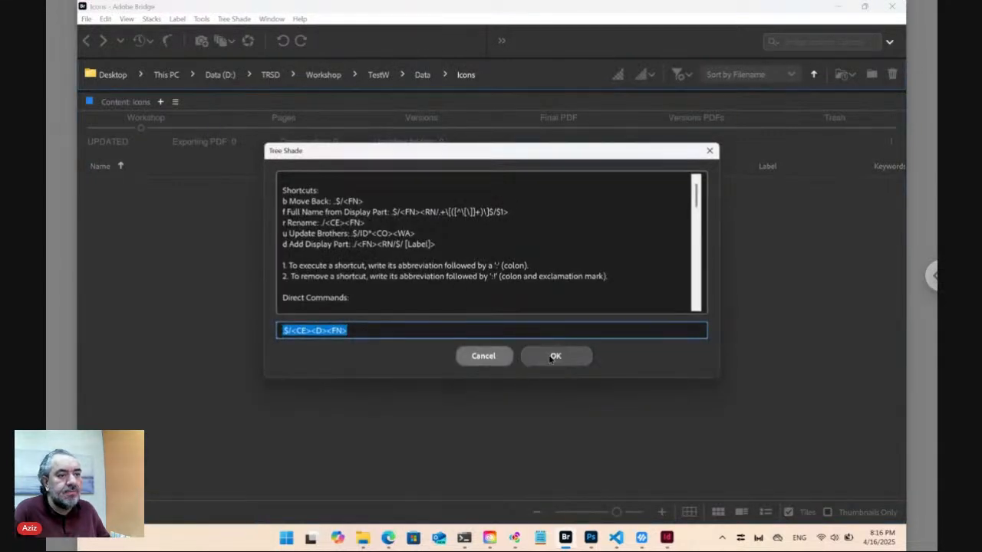
pyautogui.click(555, 355)
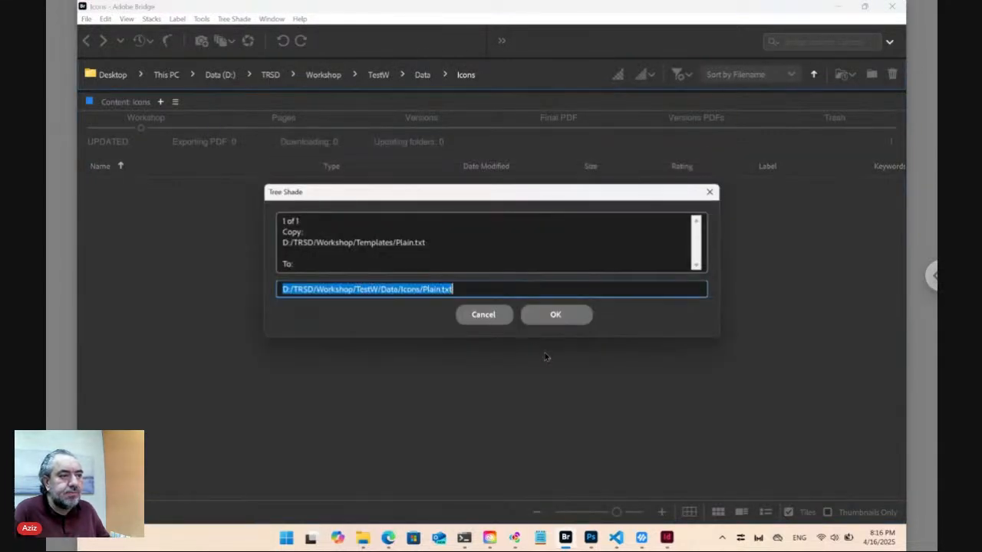
pyautogui.click(423, 290)
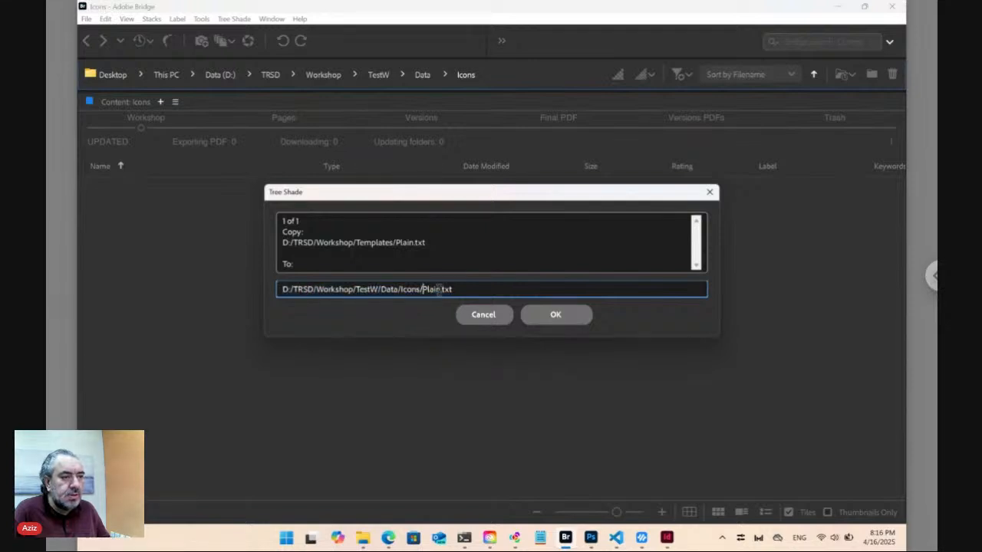
pyautogui.doubleClick(438, 289)
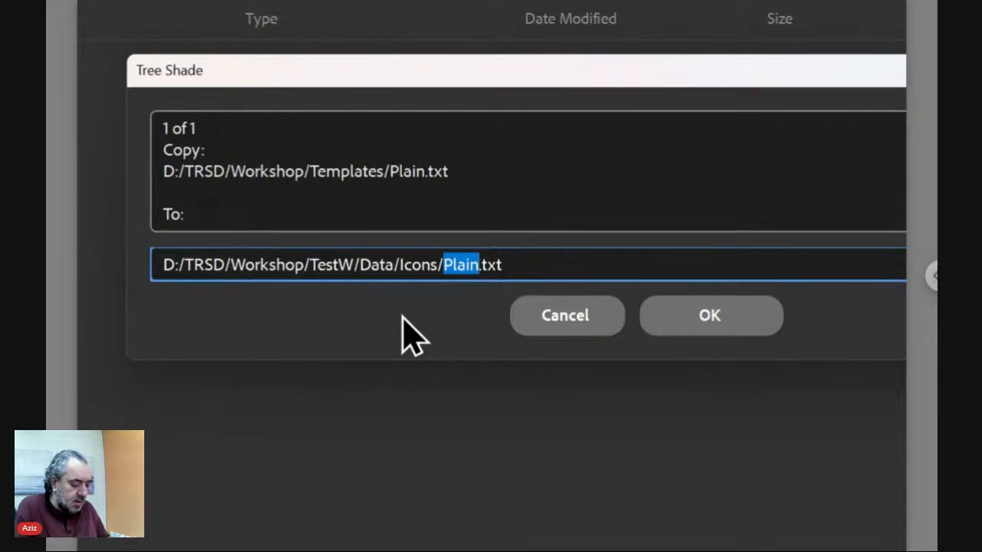
pyautogui.write('ID')
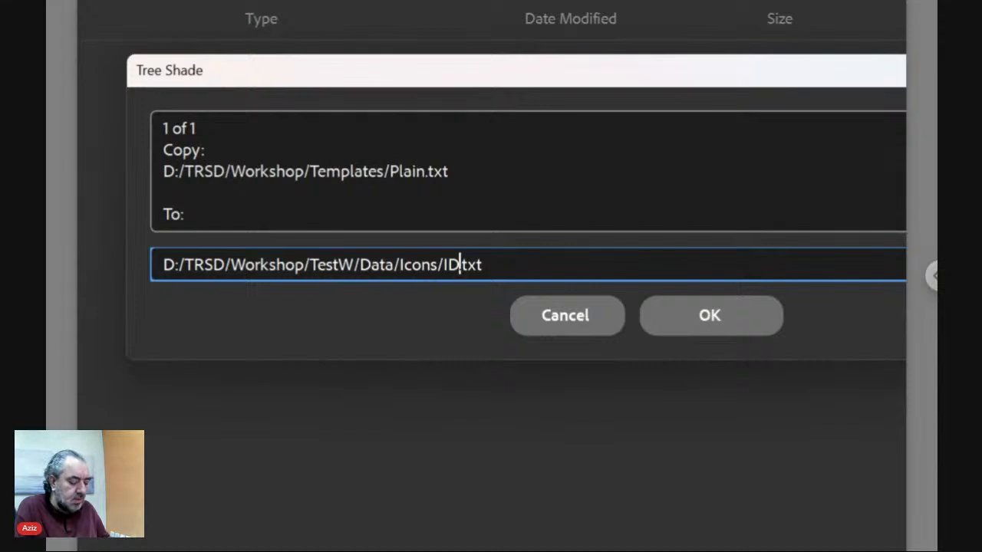
pyautogui.write('12345')
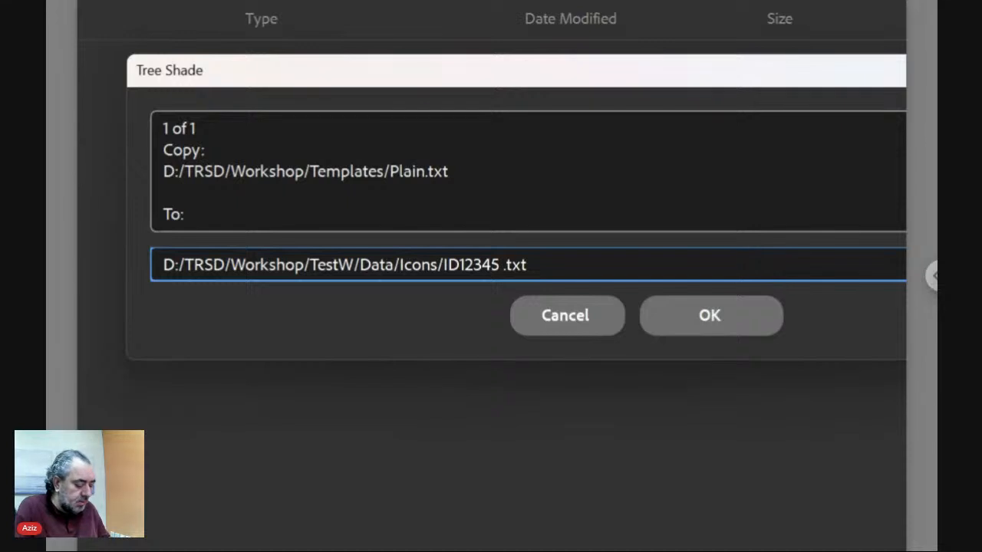
pyautogui.write(' []')
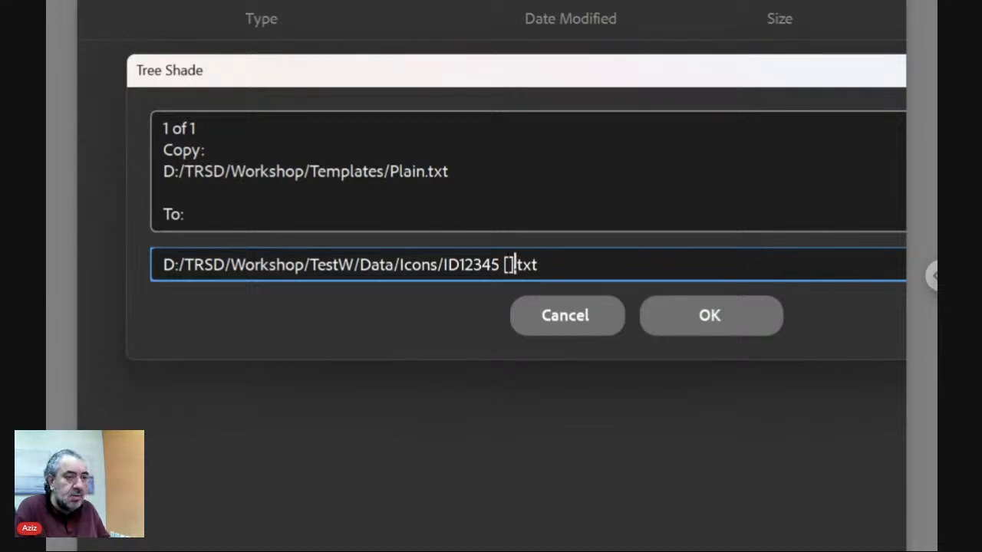
pyautogui.press('Left')
pyautogui.write('Label')
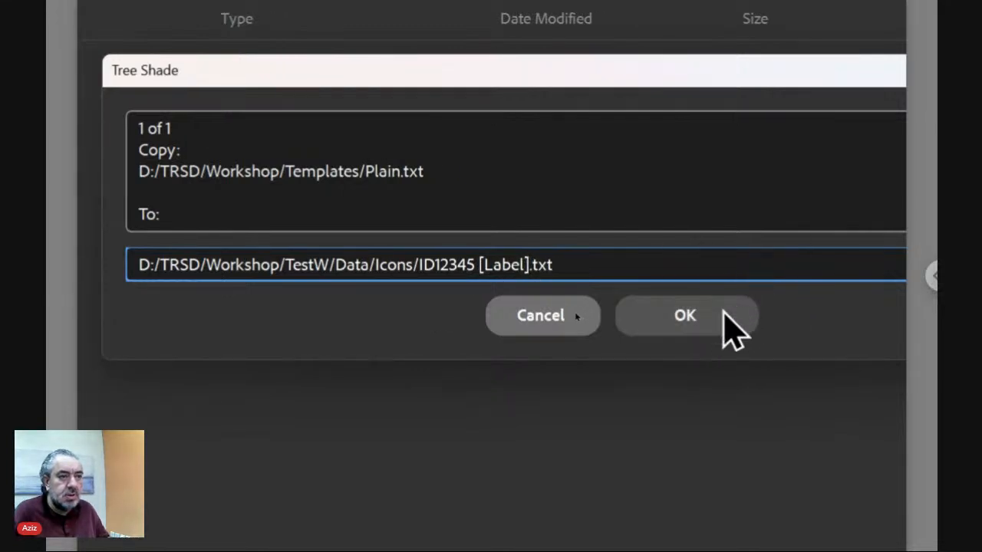
pyautogui.click(741, 311)
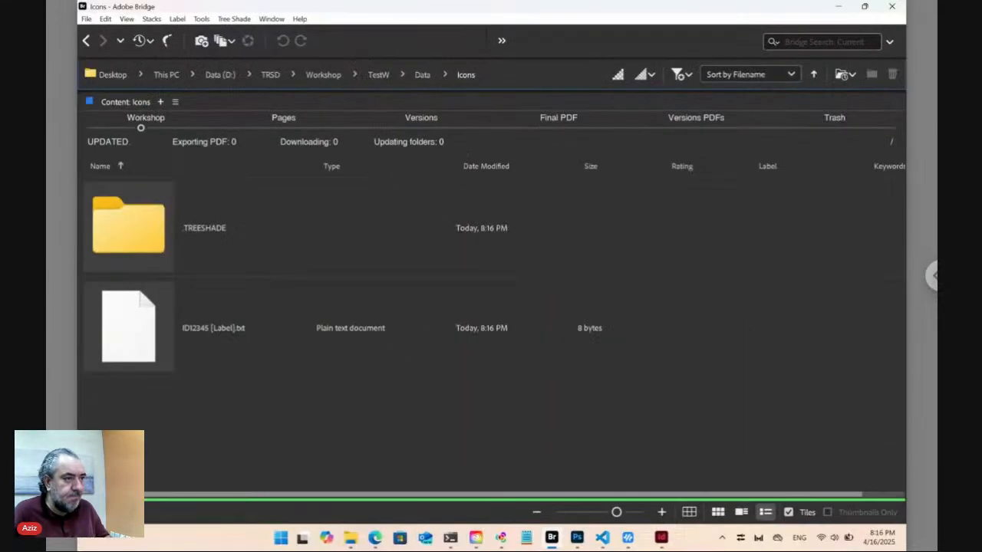
# Use Select Adjacent on ID12345 [Label].txt to generate and open its matching ID12345 folder.
pyautogui.click(142, 333)
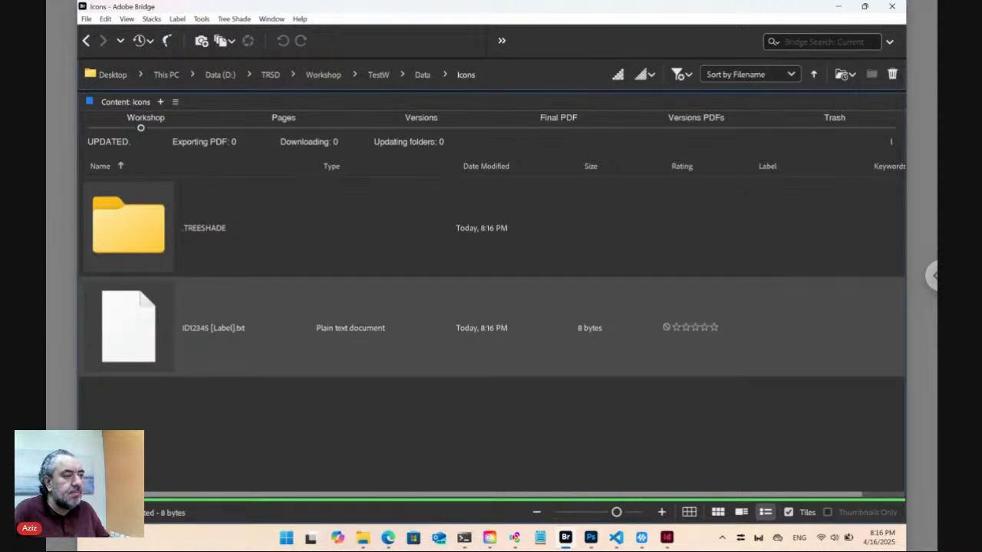
pyautogui.rightClick(134, 330)
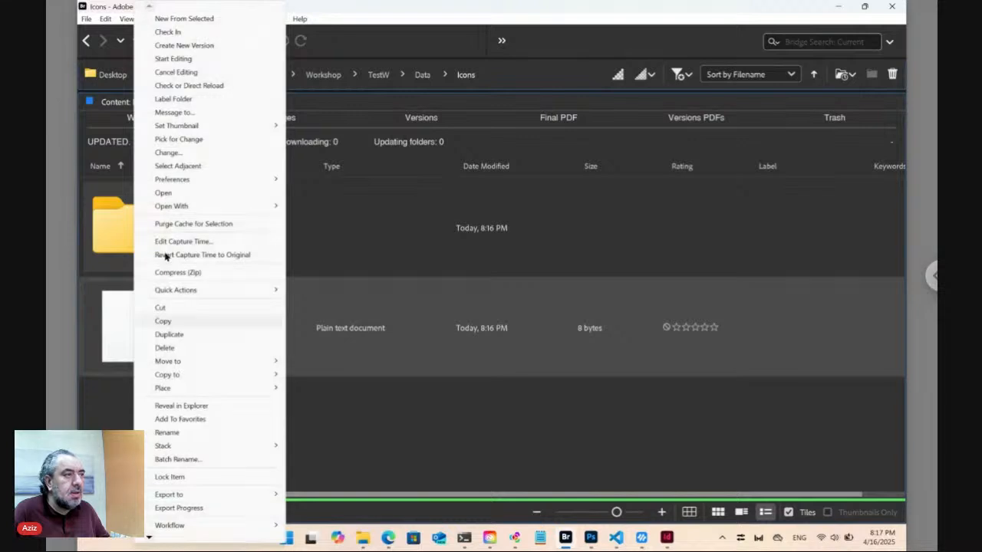
pyautogui.click(186, 166)
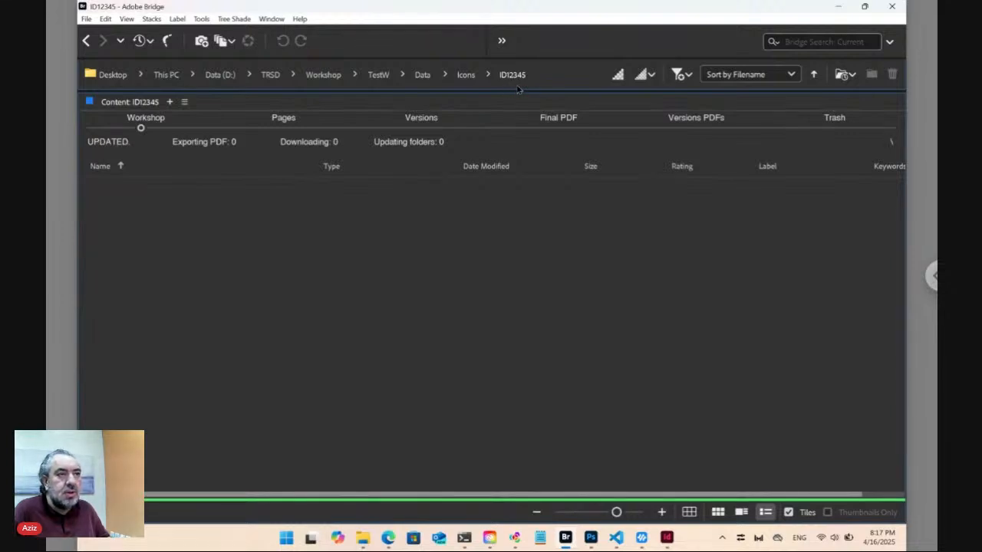
# Copy apple.png from the Downloads folder in File Explorer and paste it into the ID12345 folder in Bridge.
pyautogui.moveTo(362, 537)
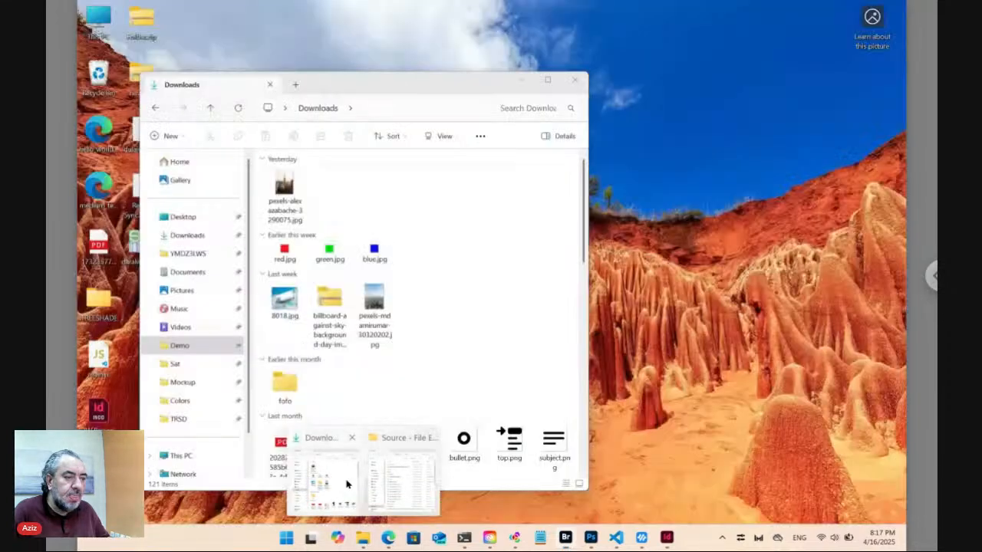
pyautogui.click(349, 502)
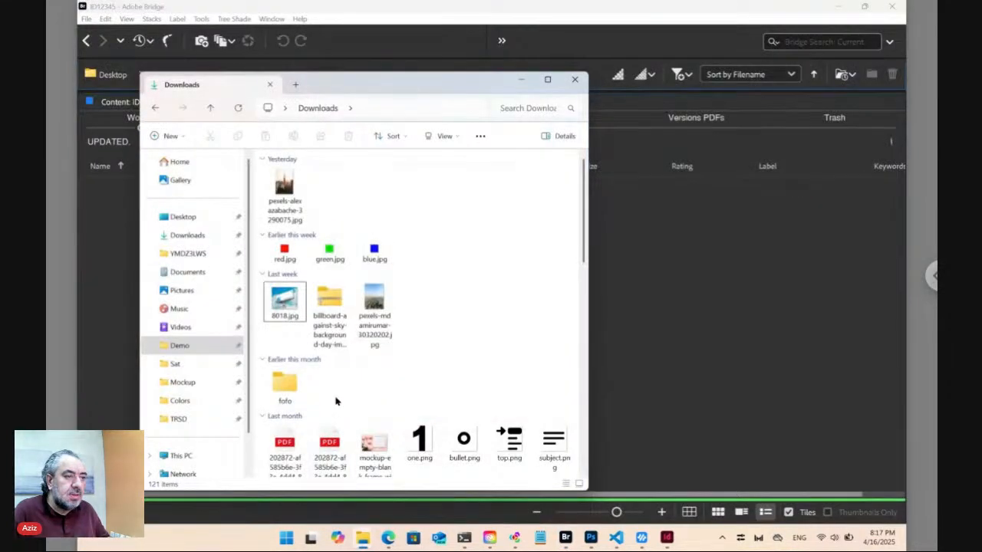
pyautogui.scroll(-3, 336, 401)
pyautogui.click(379, 395)
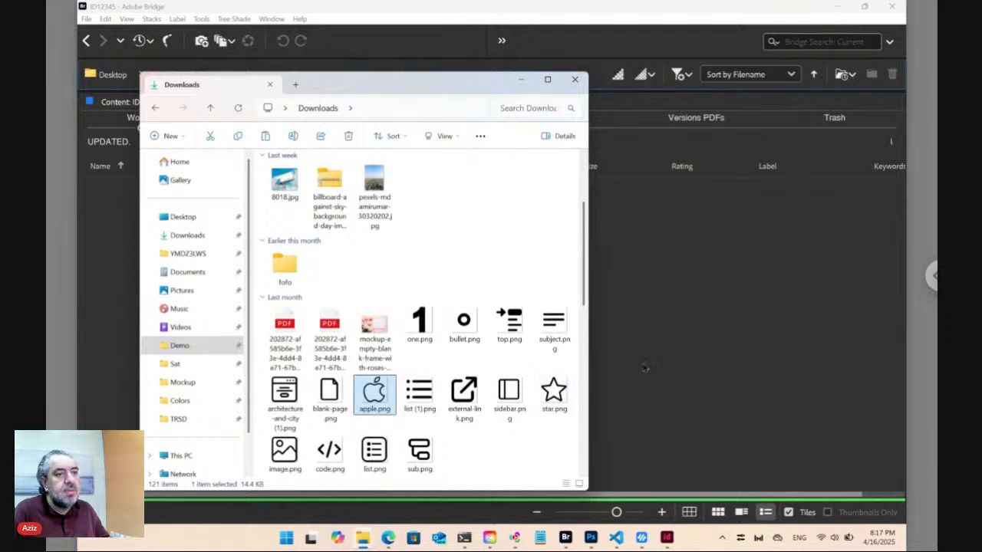
pyautogui.click(644, 367)
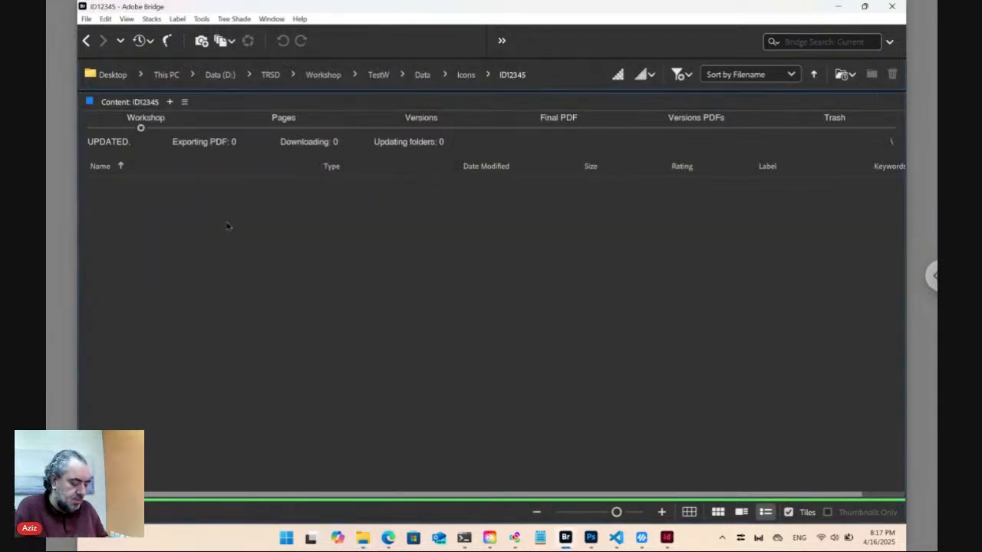
pyautogui.hotkey('ctrl', 'v')
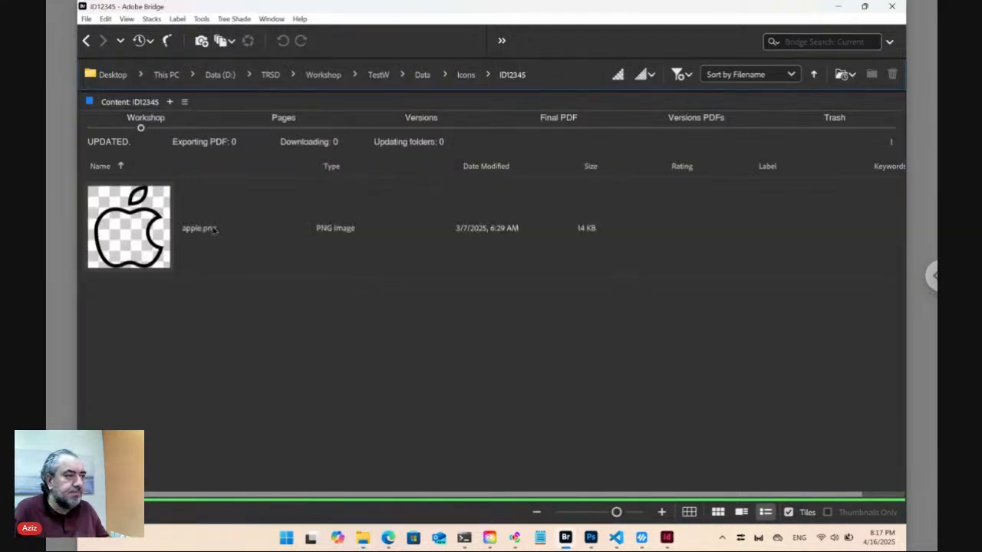
# Rename the pasted apple.png to Icon File.png.
pyautogui.click(192, 240)
pyautogui.click(192, 238)
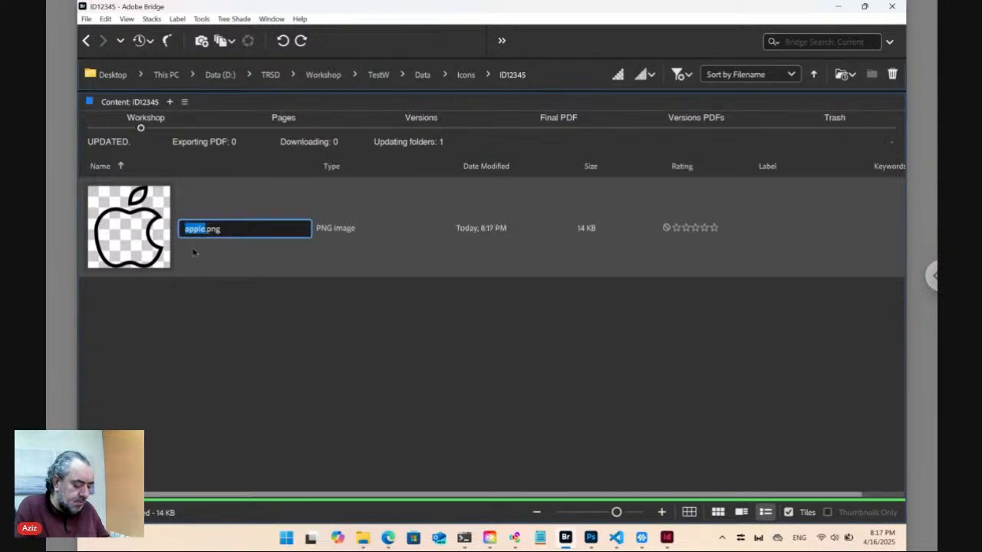
pyautogui.write('Icon')
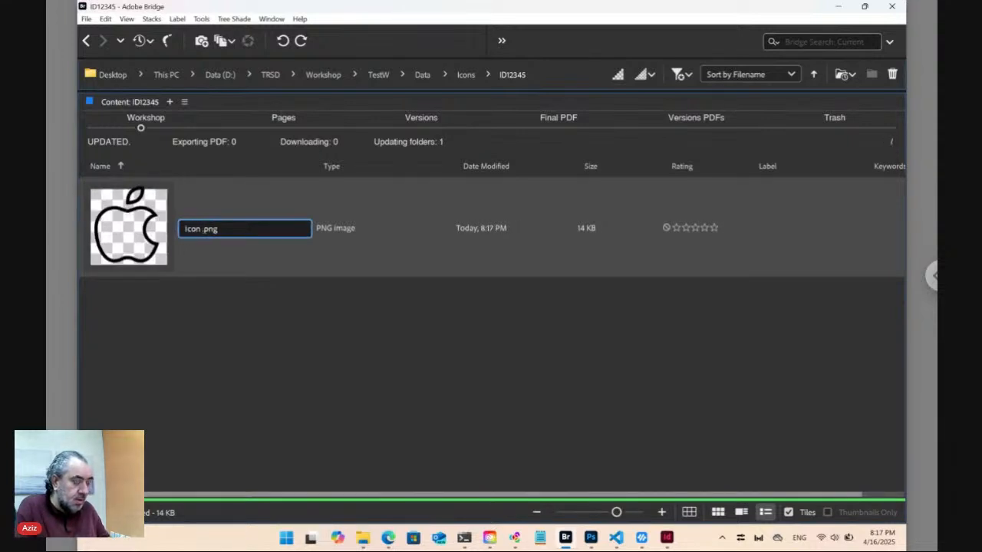
pyautogui.write(' File')
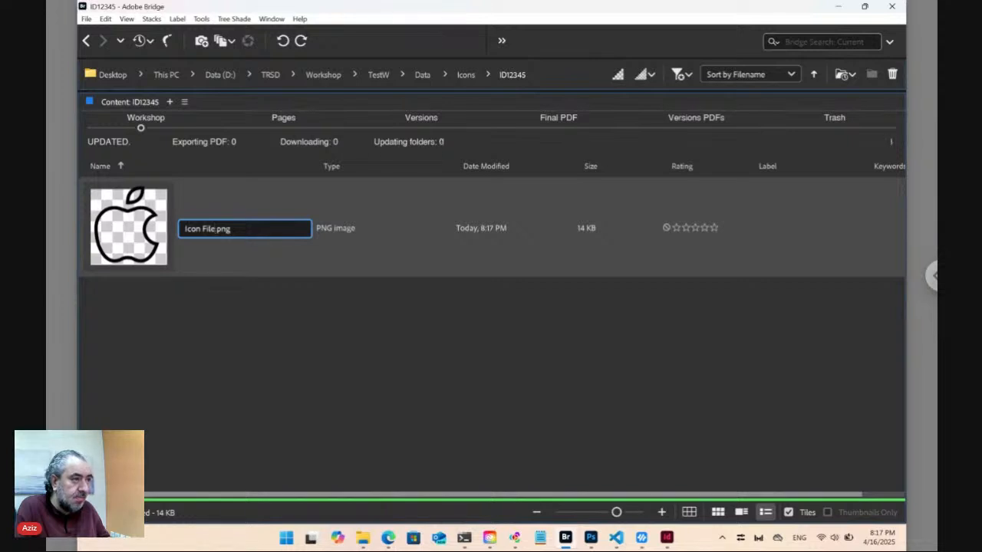
pyautogui.press('Return')
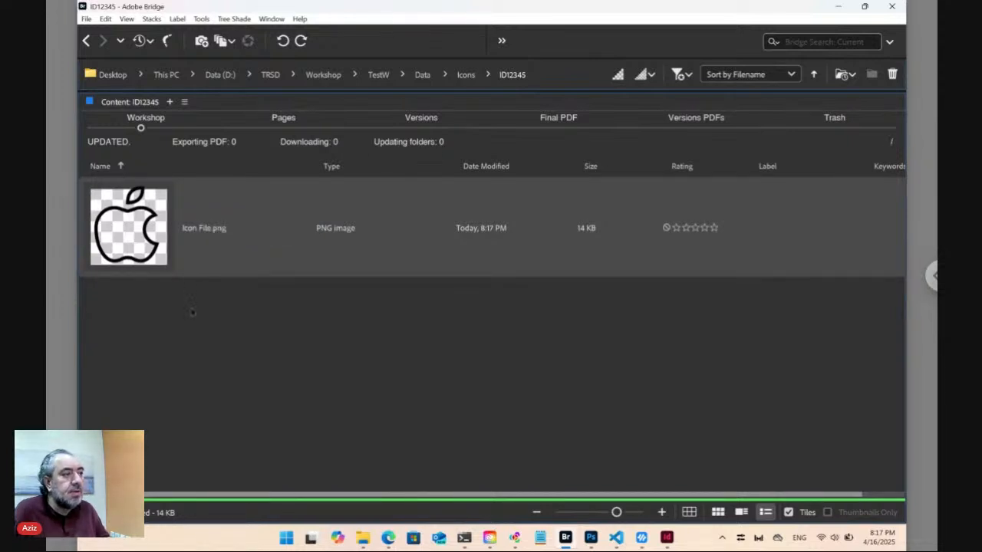
# Create a TreeShade Plain text file named Icon Text.txt in the ID12345 folder.
pyautogui.click(193, 308)
pyautogui.click(244, 18)
pyautogui.moveTo(243, 35)
pyautogui.click(434, 100)
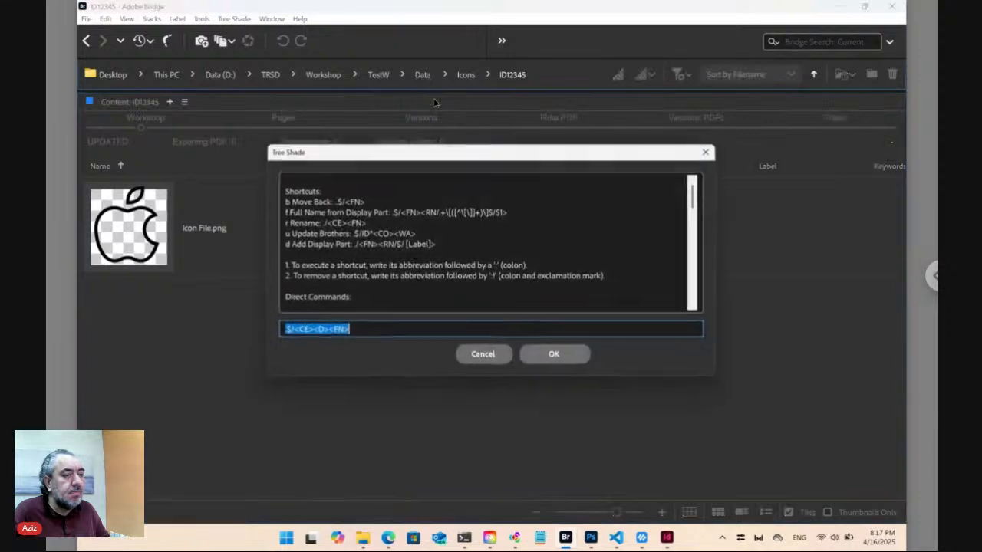
pyautogui.click(563, 361)
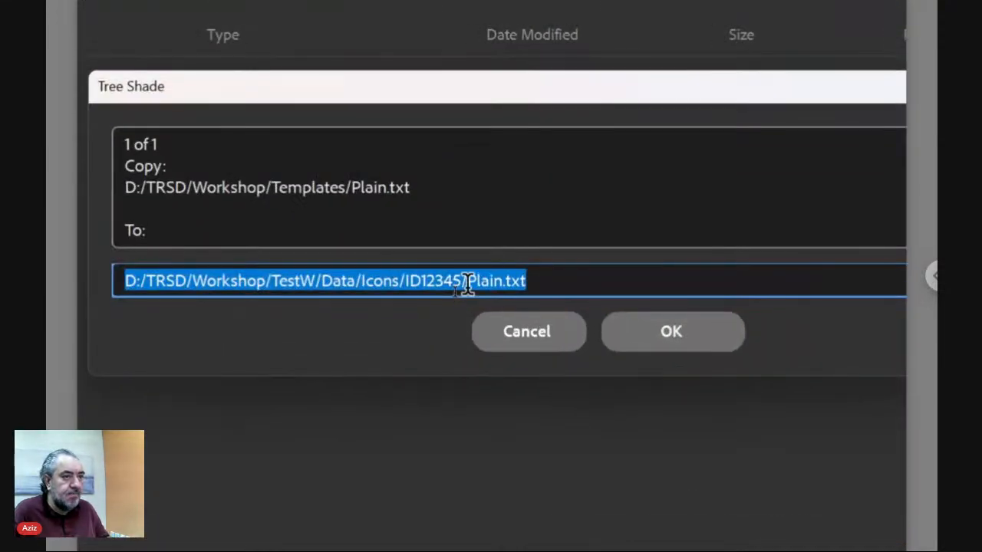
pyautogui.click(455, 289)
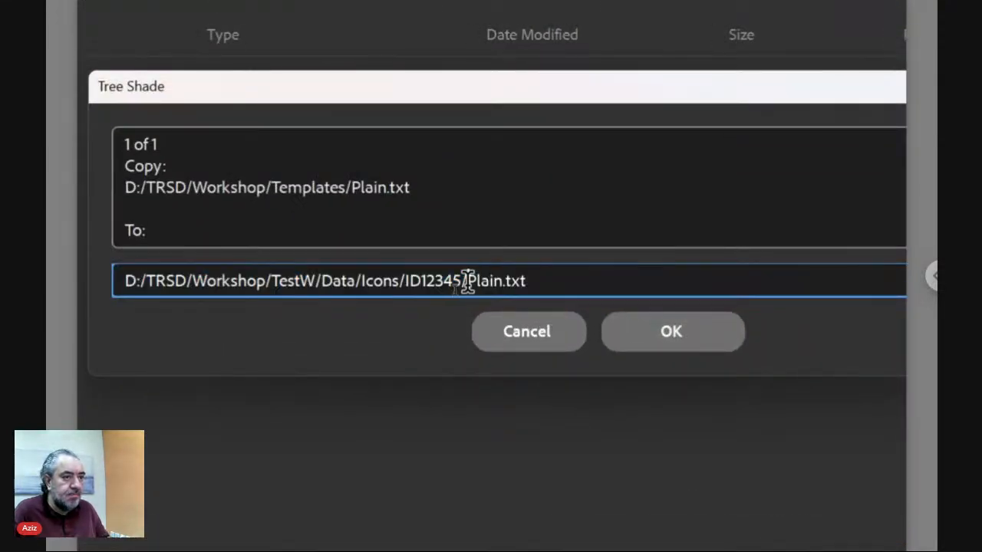
pyautogui.doubleClick(499, 281)
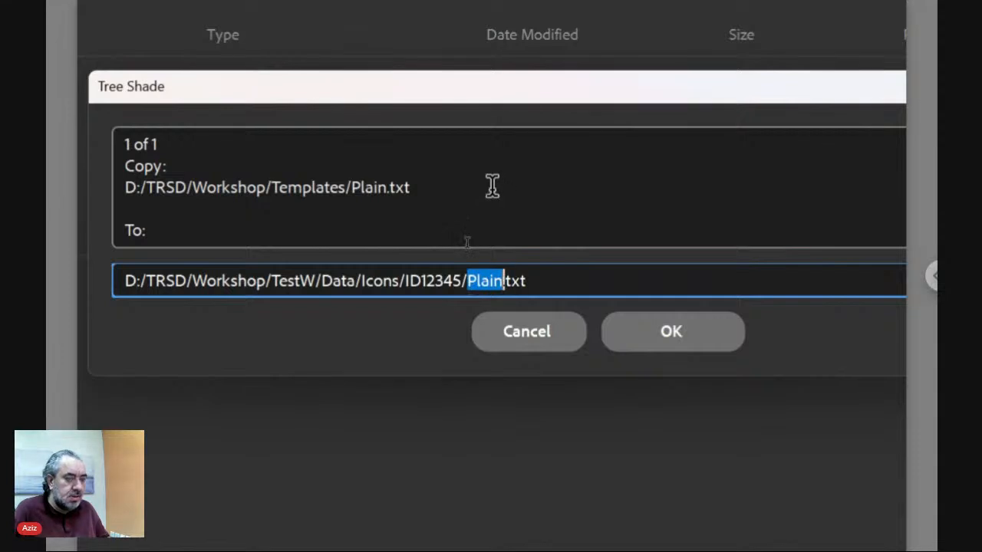
pyautogui.write('Icon')
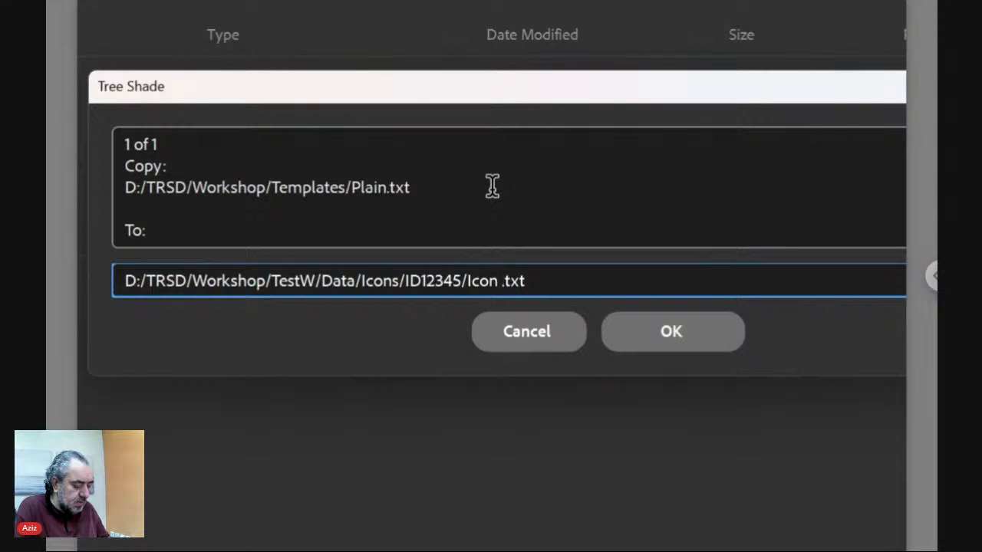
pyautogui.write('Text')
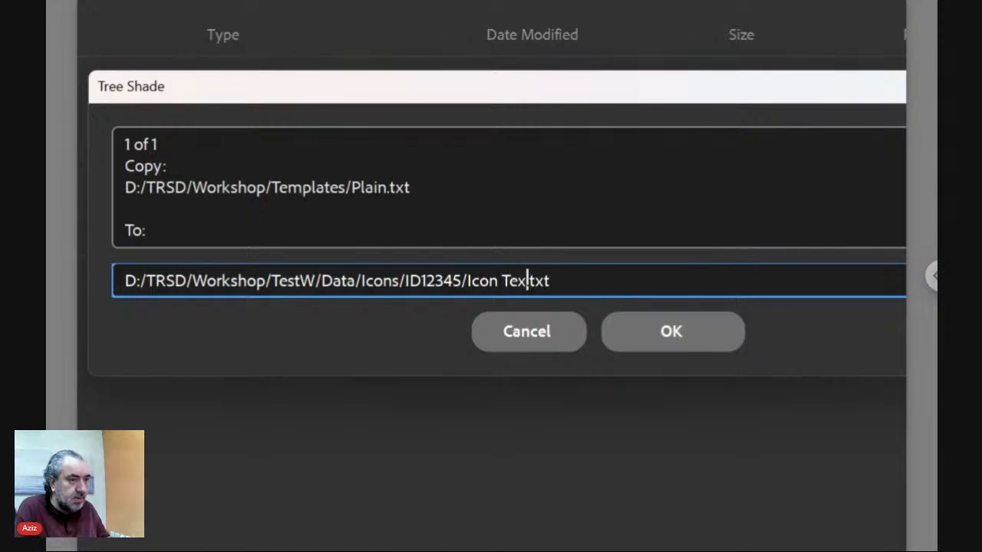
pyautogui.click(708, 333)
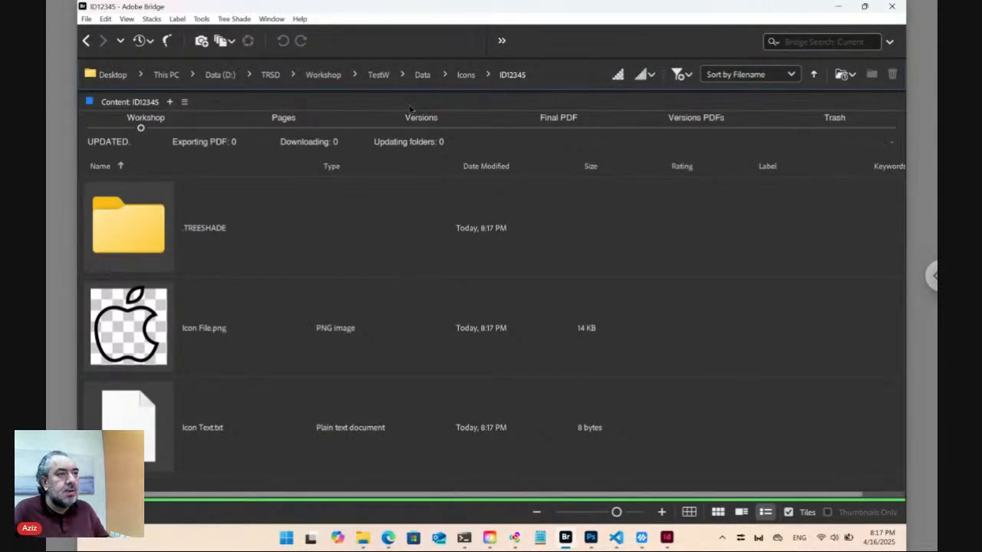
# Open the TestW folder and arrange Bridge side by side with the browser window showing the Auto Design Templates form.
pyautogui.click(380, 80)
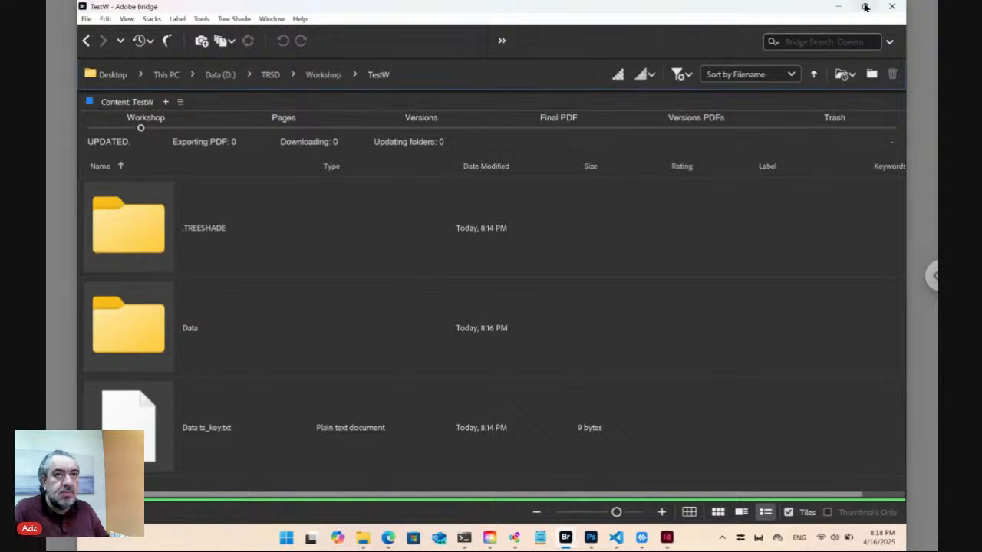
pyautogui.moveTo(865, 8)
pyautogui.click(824, 82)
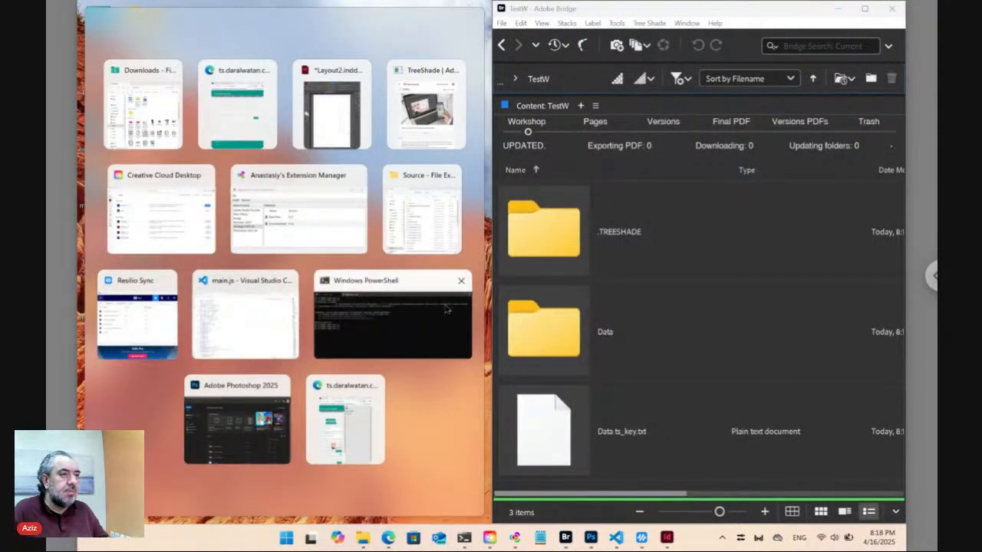
pyautogui.click(250, 115)
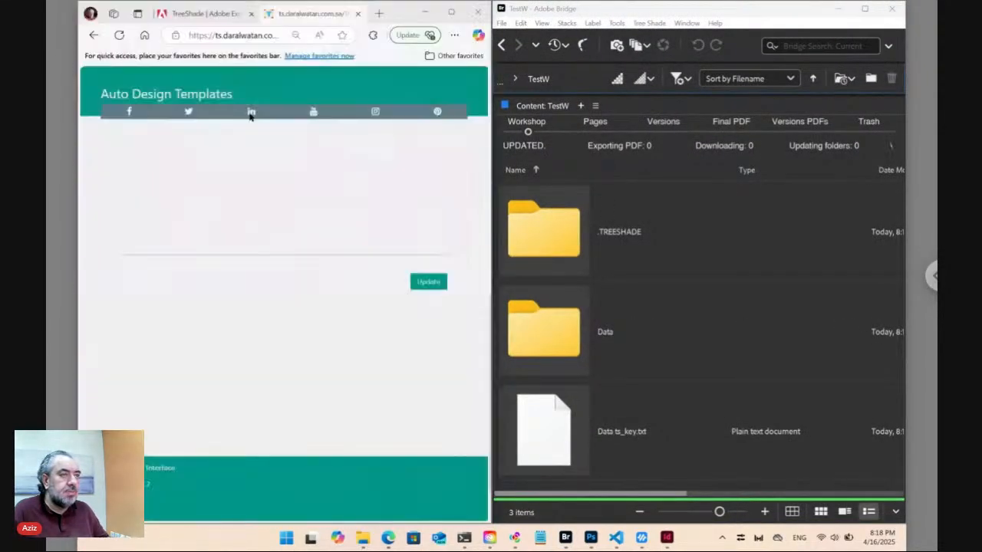
# Reload the Auto Design Templates form and expand the Label entry to examine its icon file and text fields.
pyautogui.click(233, 36)
pyautogui.press('Return')
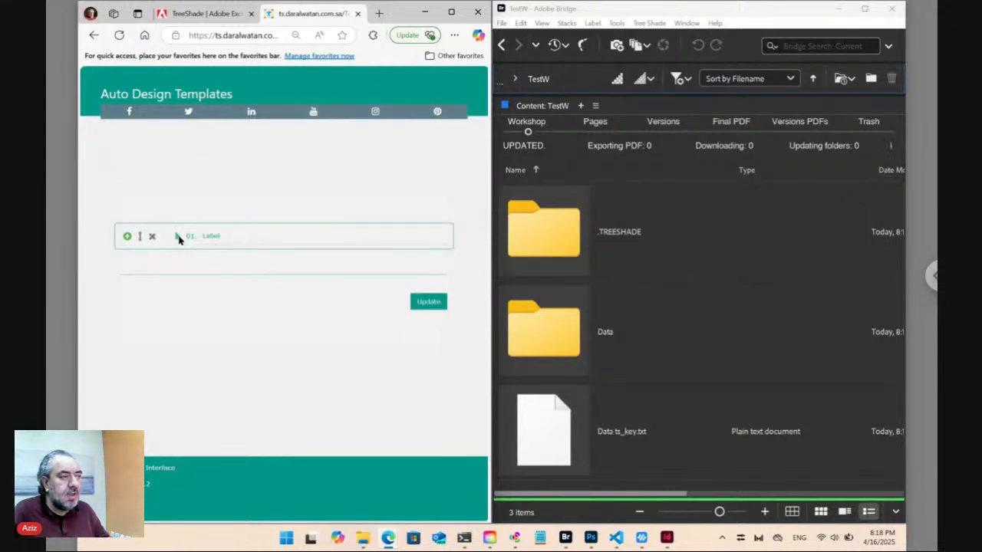
pyautogui.click(178, 238)
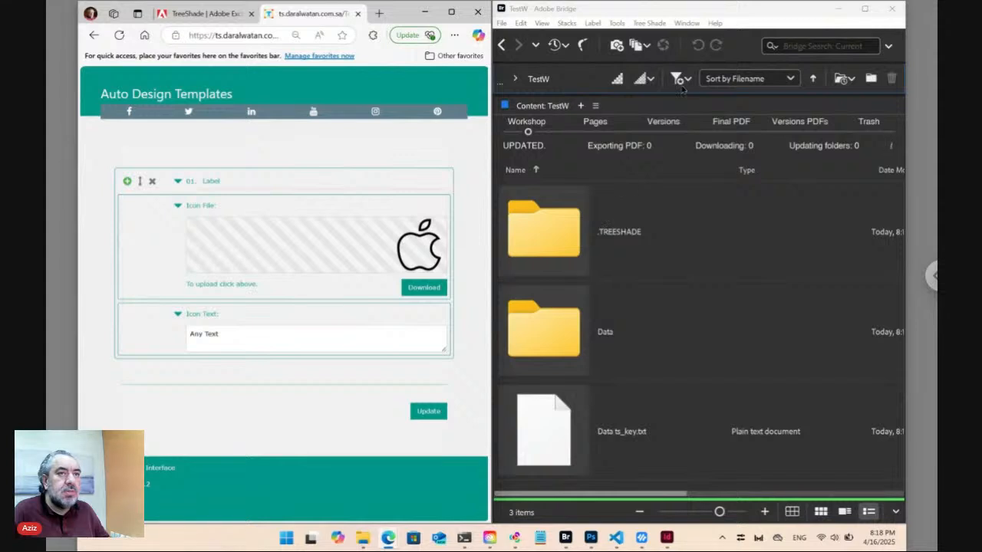
# Return to Bridge in a maximized window and create a TreeShade Index file named index.html in the TestW folder.
pyautogui.click(671, 15)
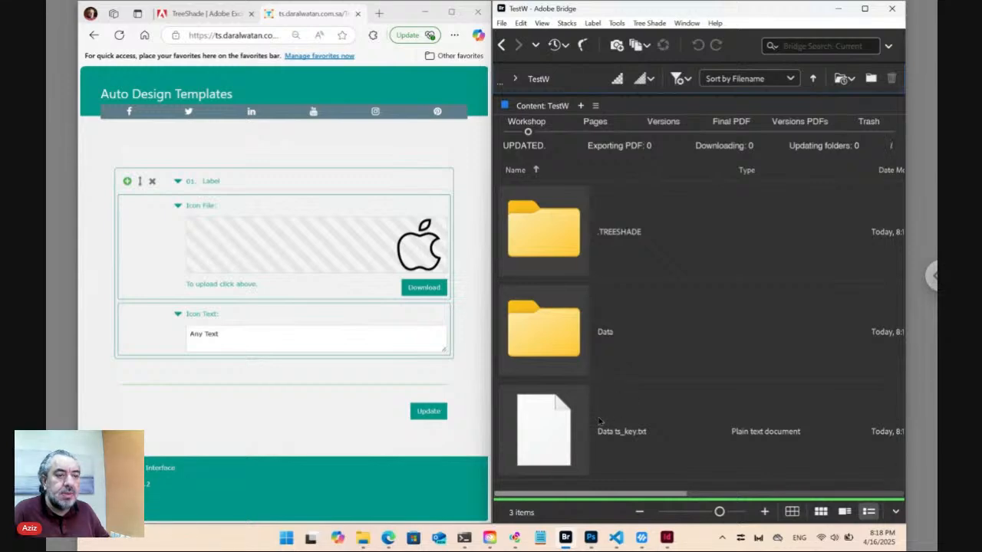
pyautogui.click(865, 9)
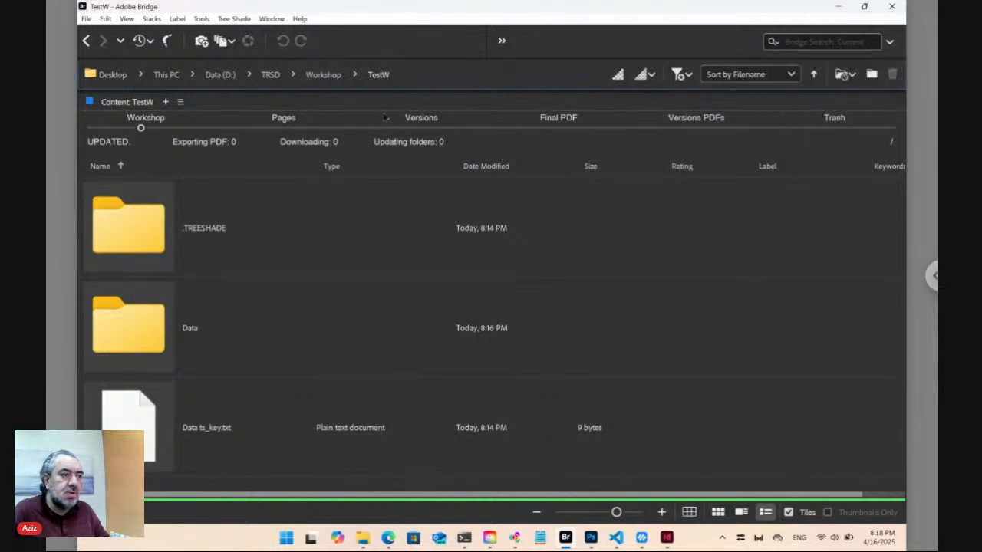
pyautogui.click(236, 18)
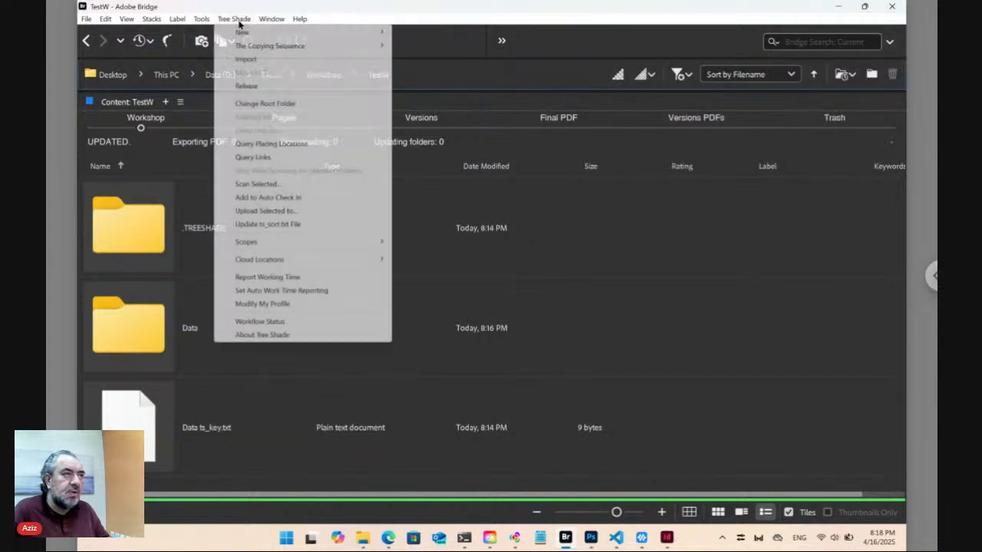
pyautogui.moveTo(343, 35)
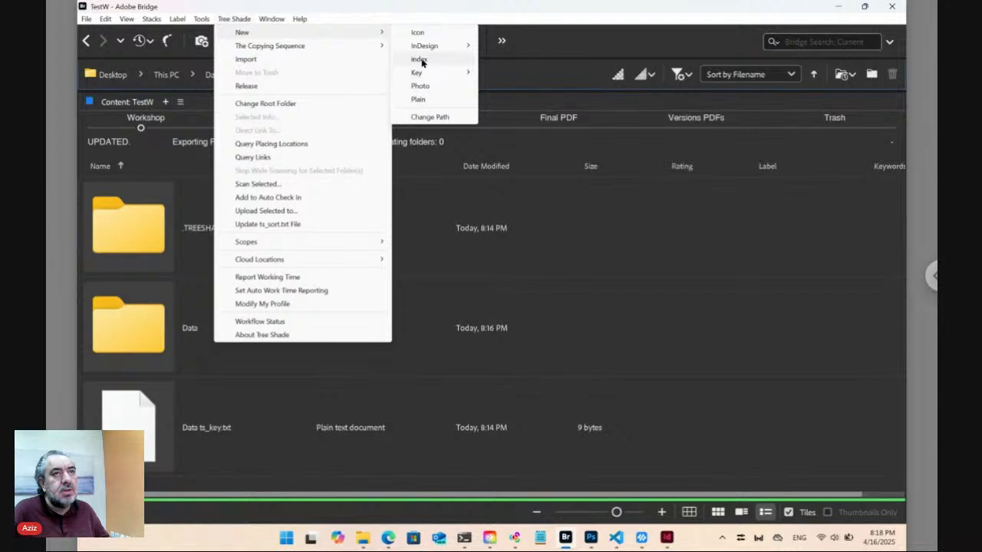
pyautogui.click(419, 59)
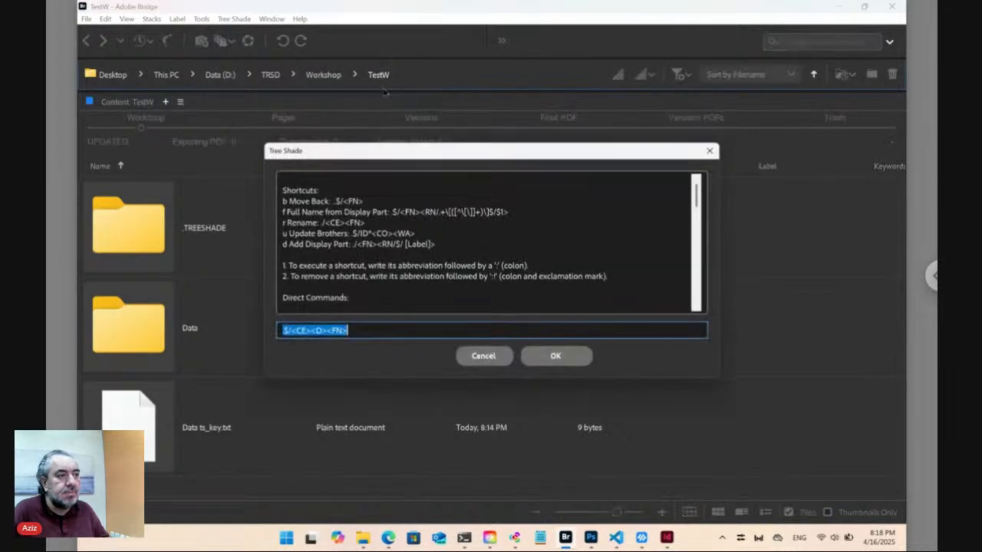
pyautogui.click(541, 358)
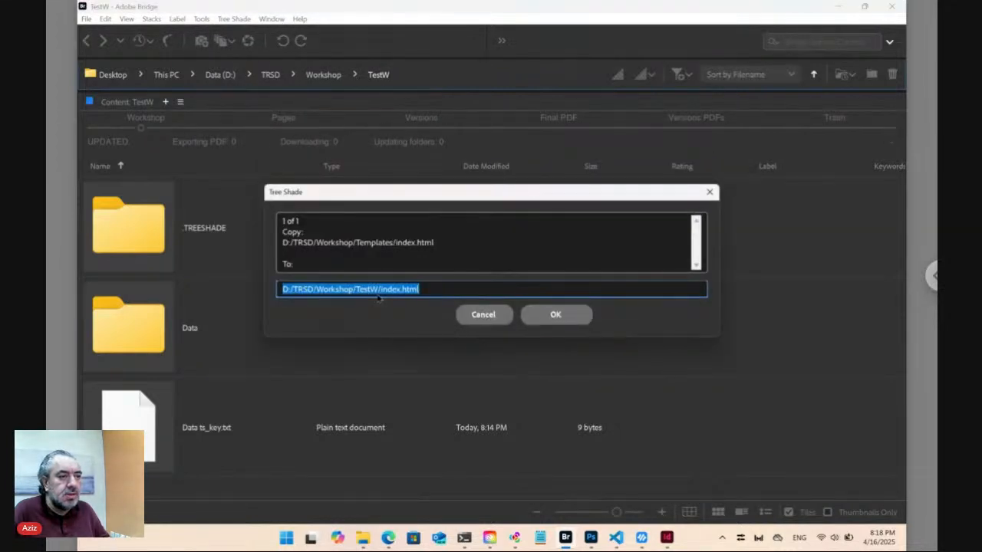
pyautogui.click(531, 321)
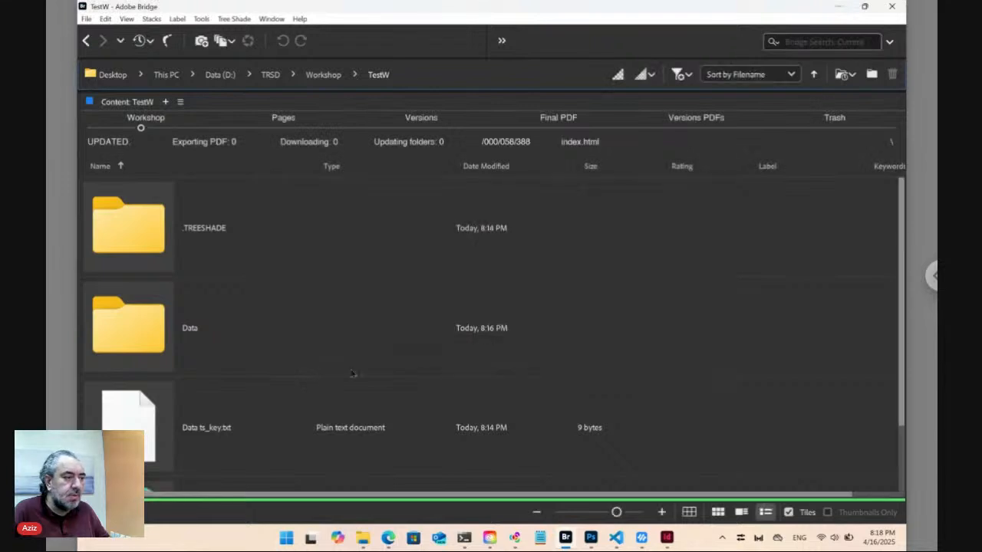
# Open index.html from the TestW folder in Visual Studio Code.
pyautogui.scroll(-1, 273, 400)
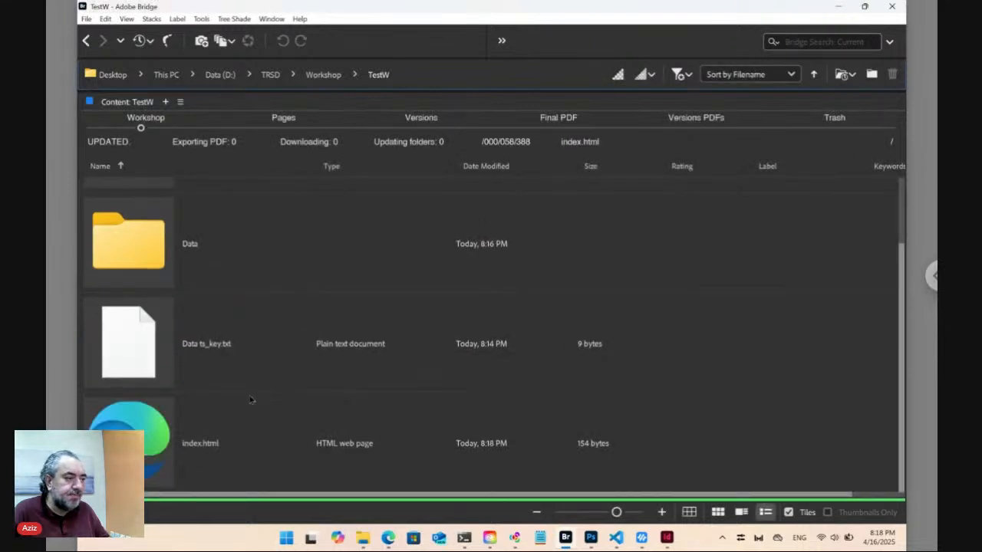
pyautogui.click(254, 400)
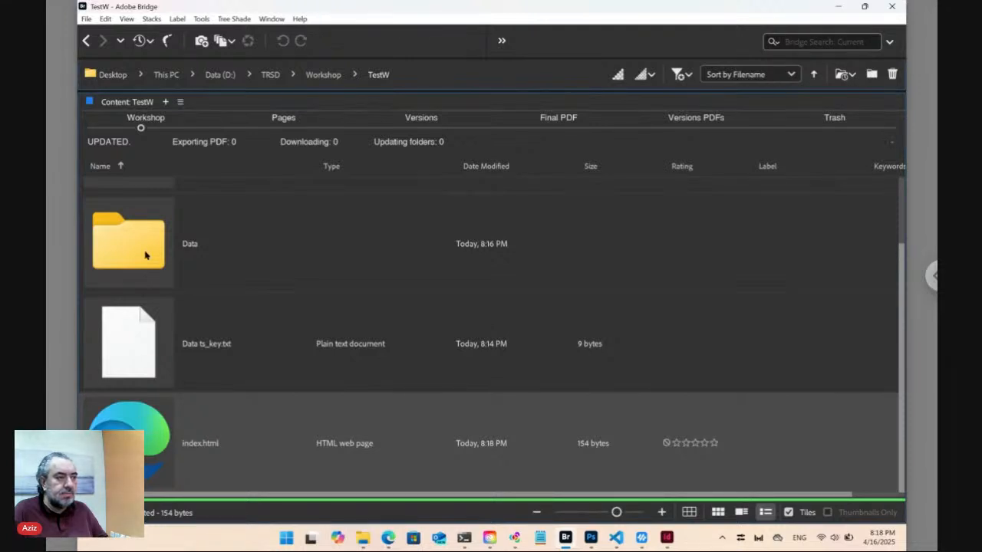
pyautogui.moveTo(155, 448); pyautogui.dragTo(496, 447)
pyautogui.hotkey('alt', 'Tab')
pyautogui.press('Tab')
pyautogui.press('Tab')
pyautogui.press('Tab')
pyautogui.press('Tab')
pyautogui.press('Tab')
pyautogui.press('Tab')
pyautogui.press('Tab')
pyautogui.press('Tab')
pyautogui.press('Tab')
pyautogui.moveTo(480, 414); pyautogui.dragTo(503, 257)
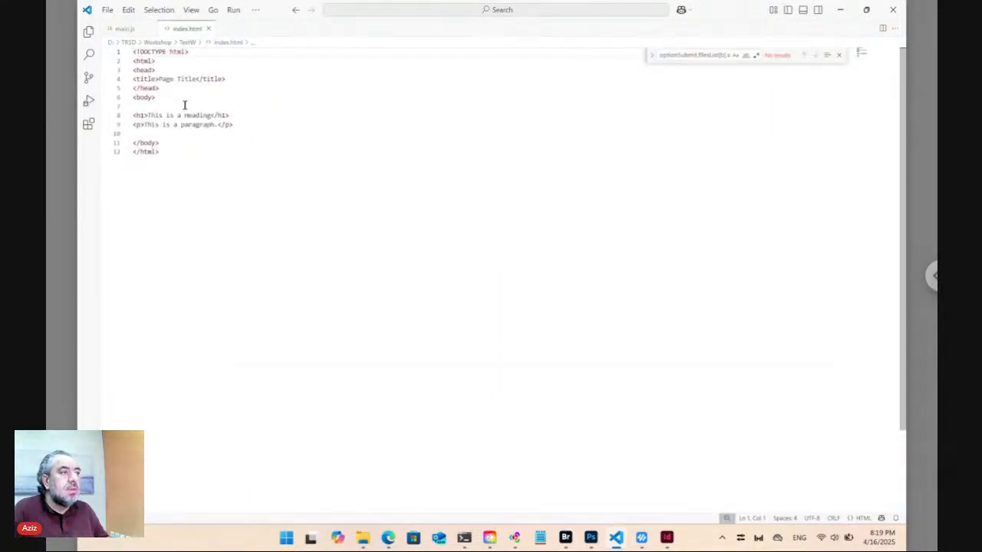
# Replace the sample heading and paragraph in the HTML body with <ts><place></ts>.
pyautogui.moveTo(233, 125); pyautogui.dragTo(134, 115)
pyautogui.press('BackSpace')
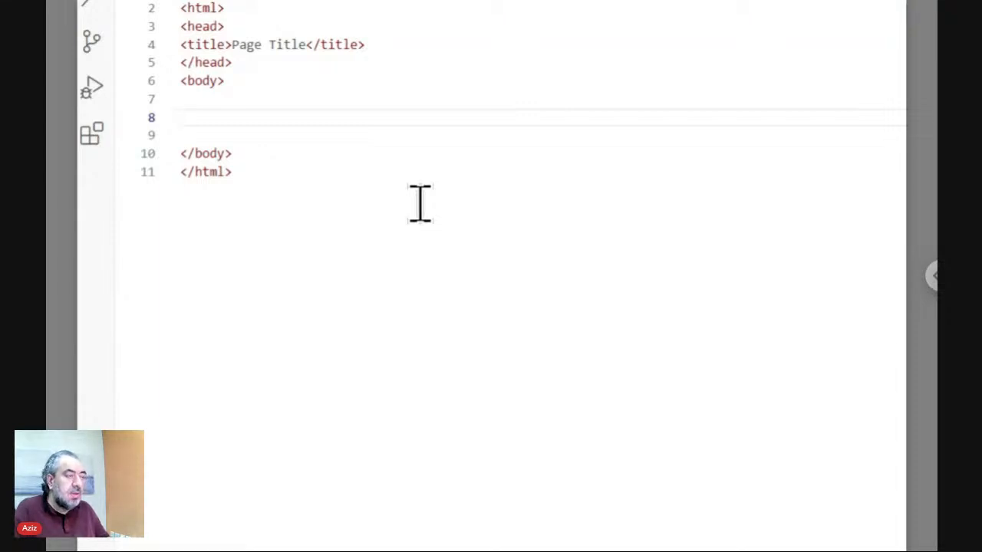
pyautogui.write('<')
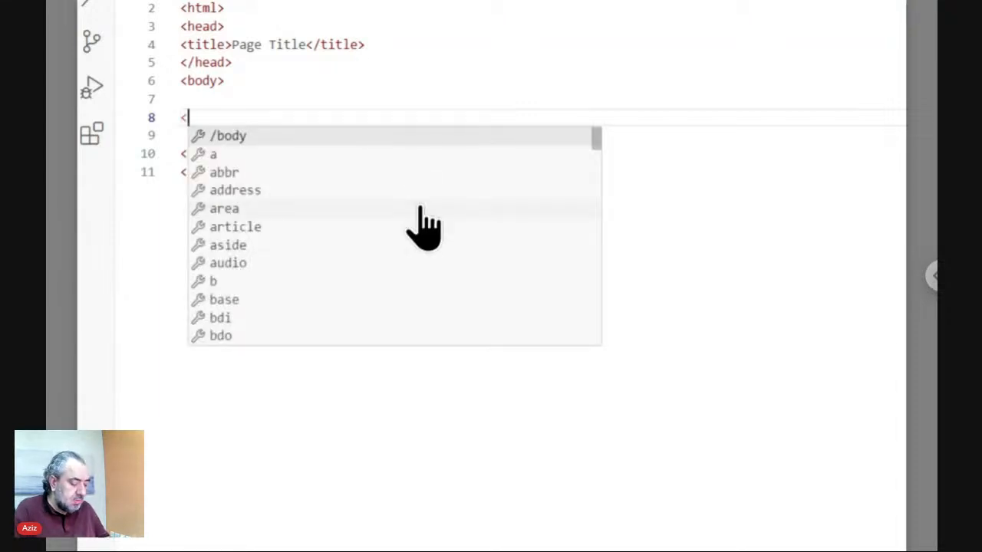
pyautogui.write('ts>')
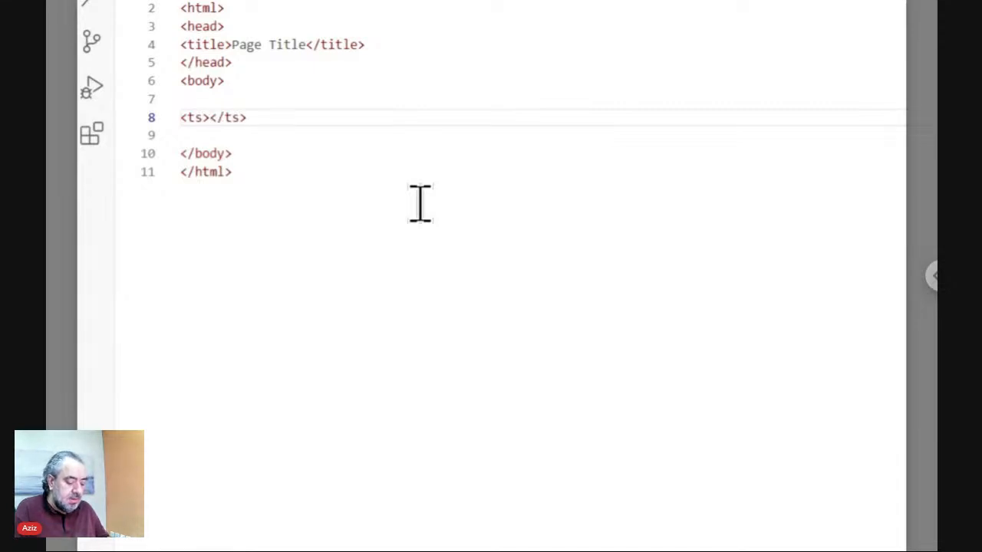
pyautogui.write('<')
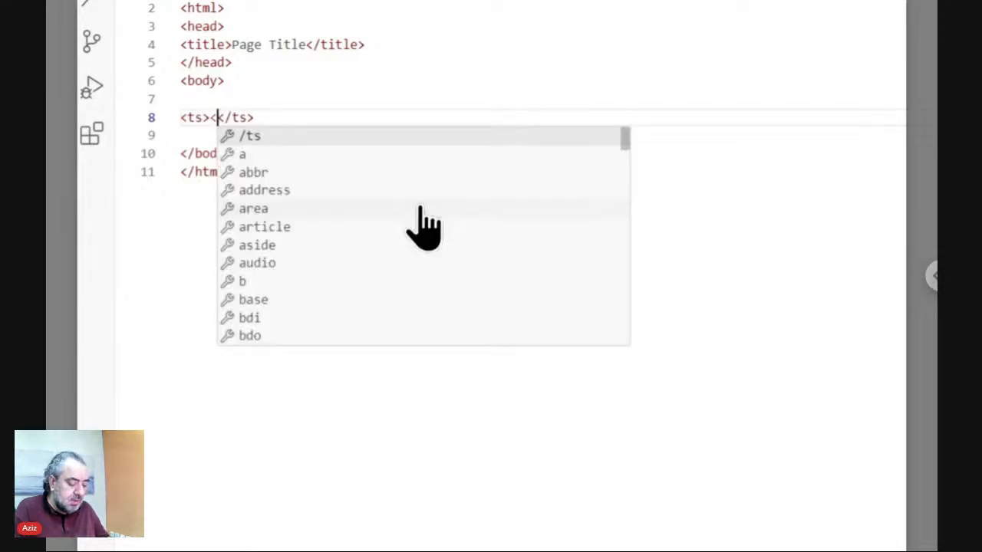
pyautogui.write('place')
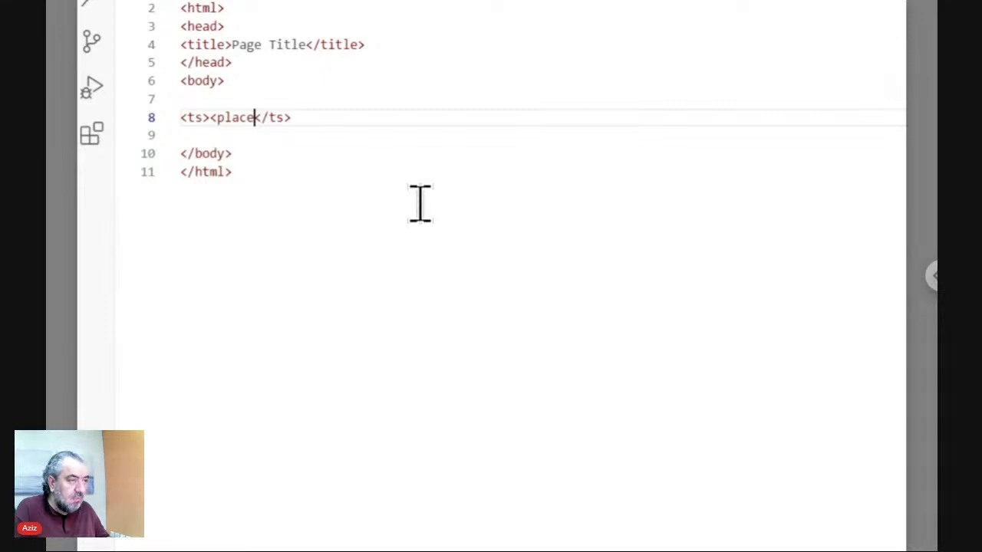
pyautogui.write('>')
pyautogui.hotkey('ctrl', 'z')
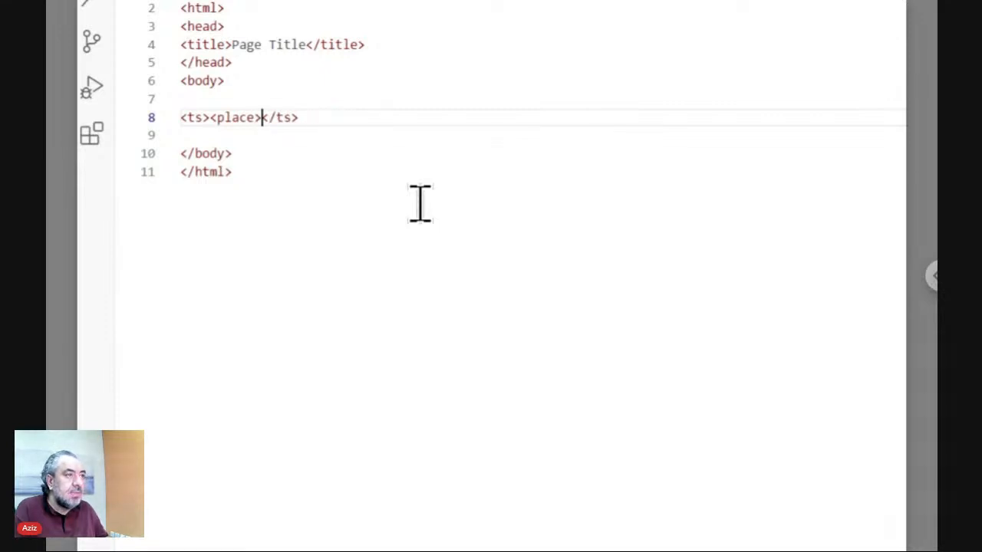
# Insert the path ./Data/Icons.+ between the opening <ts> tag and <place> in index.html.
pyautogui.press('Left')
pyautogui.press('Left')
pyautogui.press('Left')
pyautogui.press('Left')
pyautogui.press('Left')
pyautogui.press('Left')
pyautogui.press('Left')
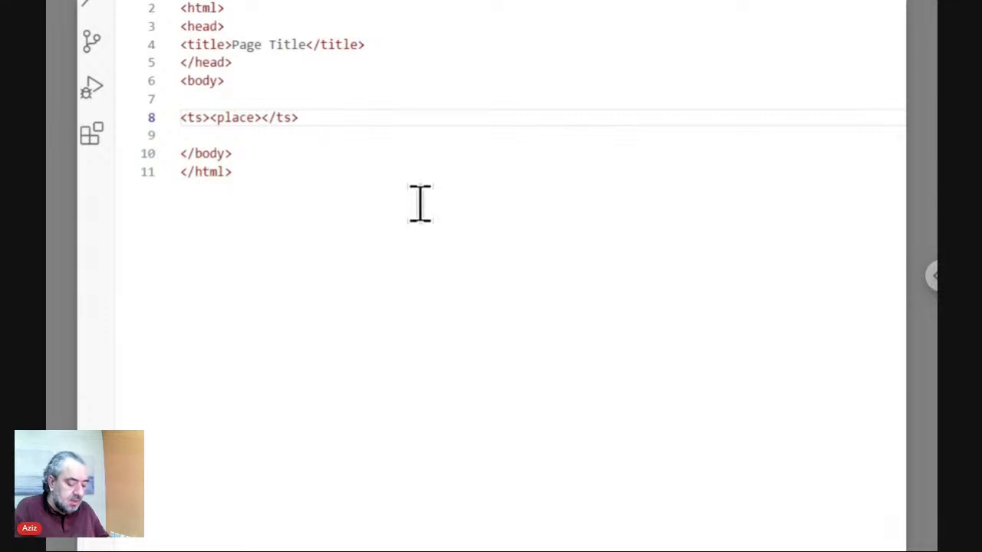
pyautogui.write('./')
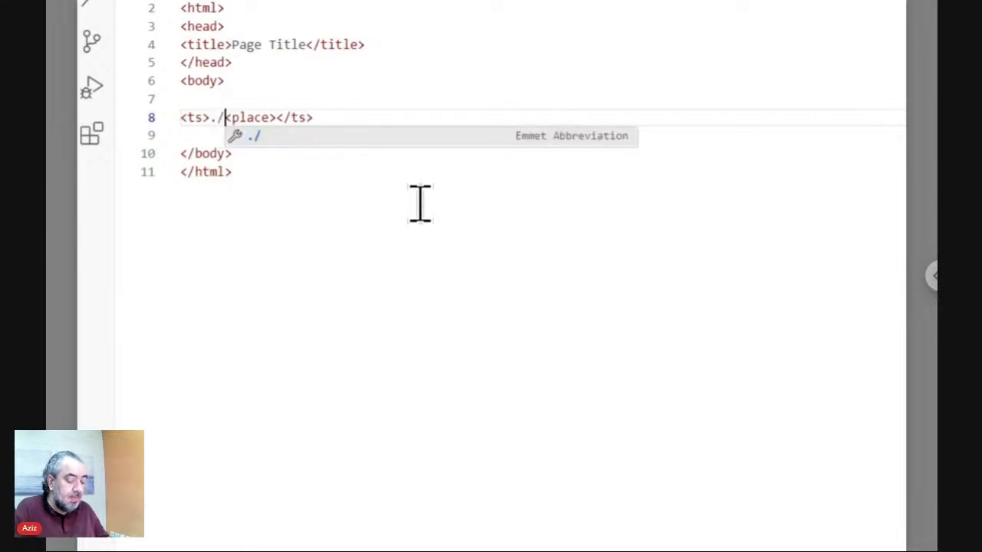
pyautogui.write('Data')
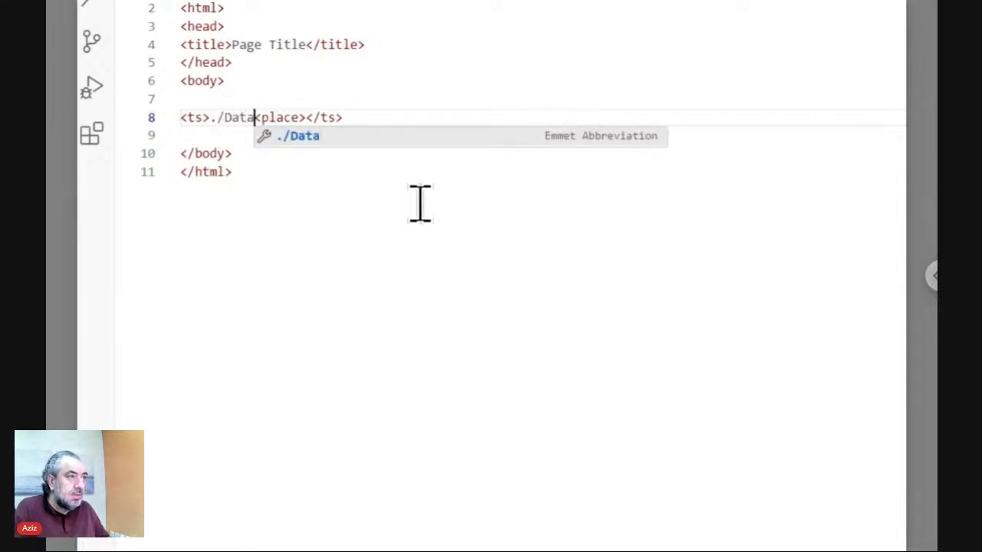
pyautogui.write('/')
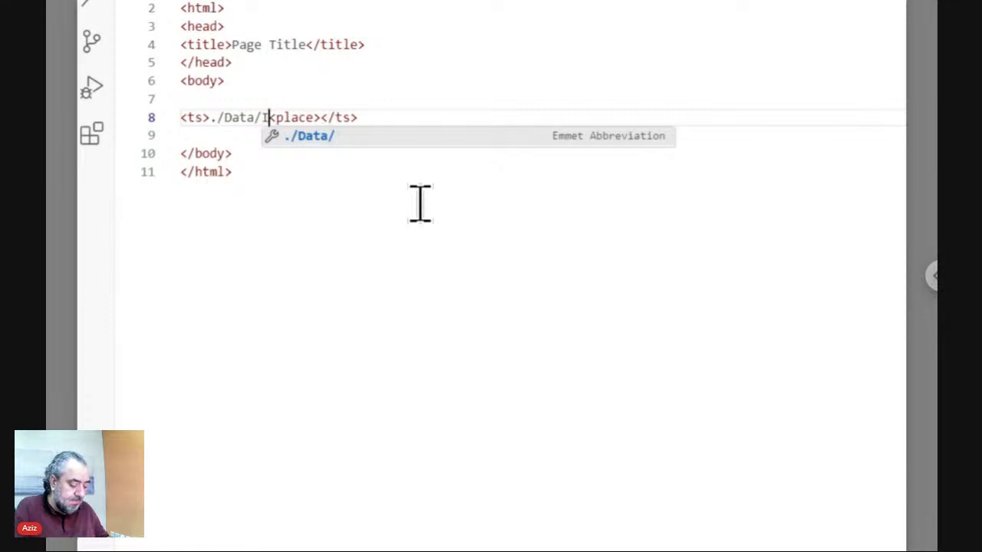
pyautogui.write('Icons')
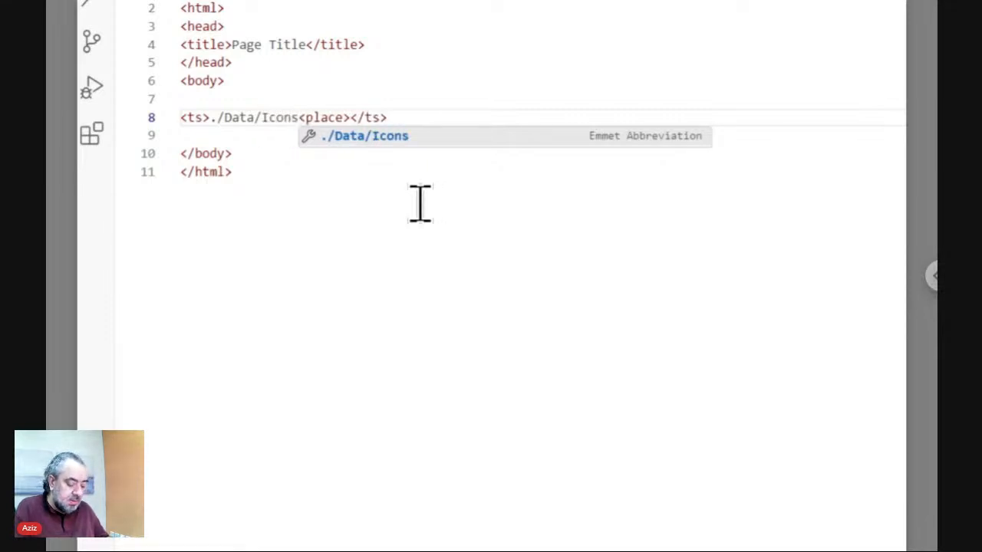
pyautogui.write('.+')
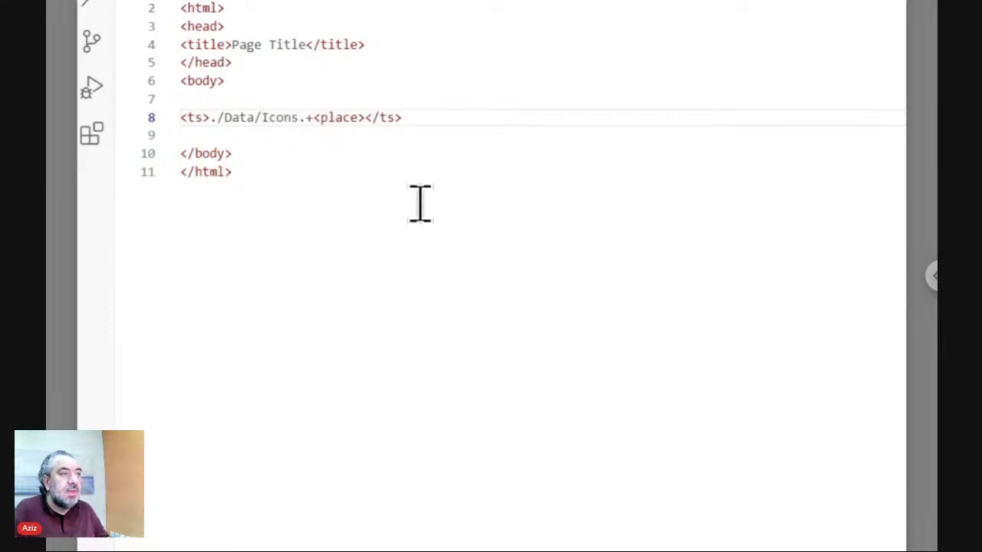
# Replace the .+ ending of the Icons path with \.txt so it reads ./Data/Icons\.txt.
pyautogui.hotkey('shift', 'Left')
pyautogui.hotkey('shift', 'Left')
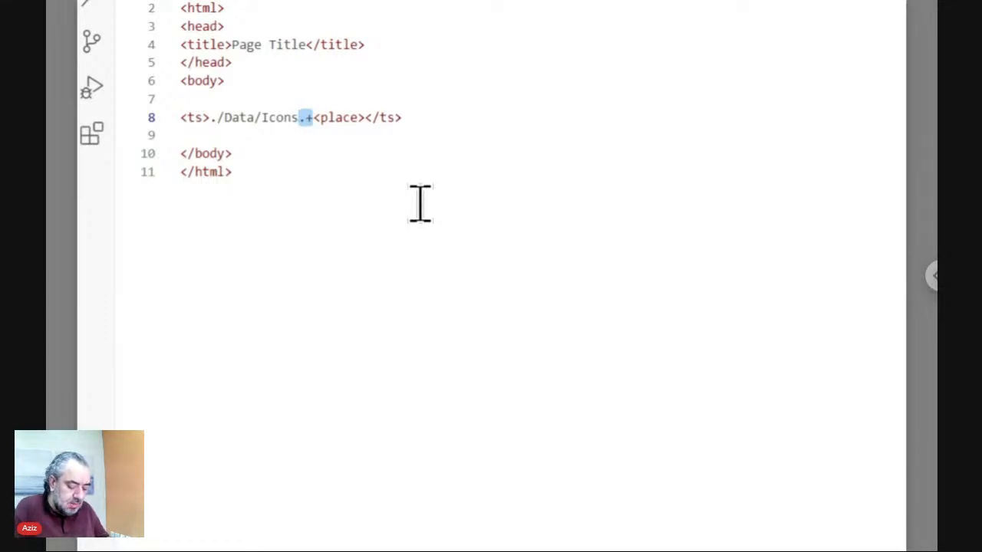
pyautogui.write('\\.')
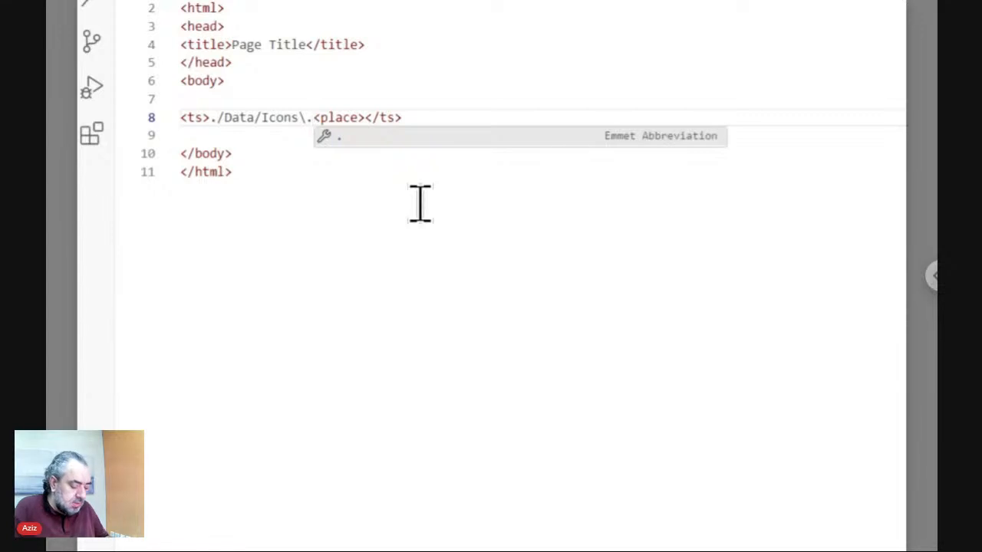
pyautogui.write('txt')
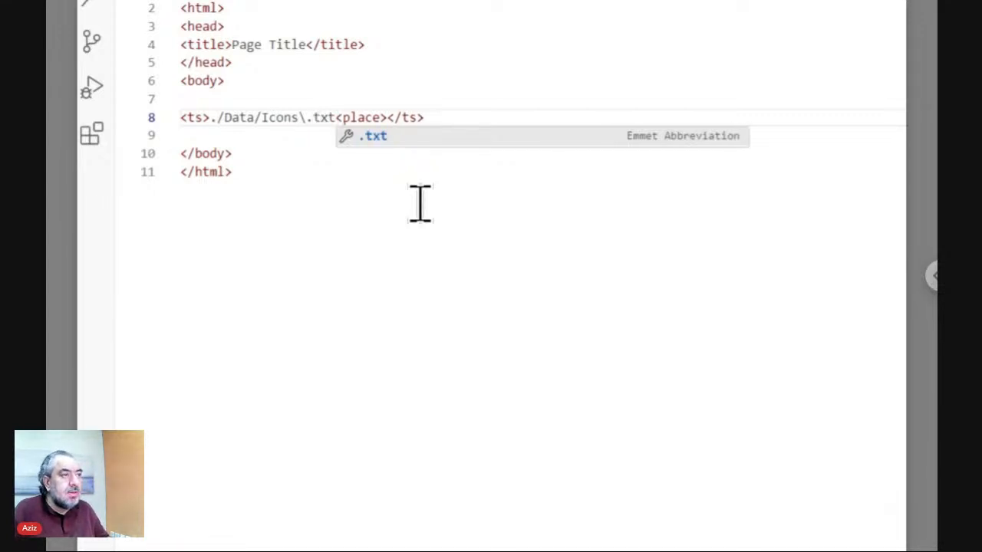
pyautogui.press('Escape')
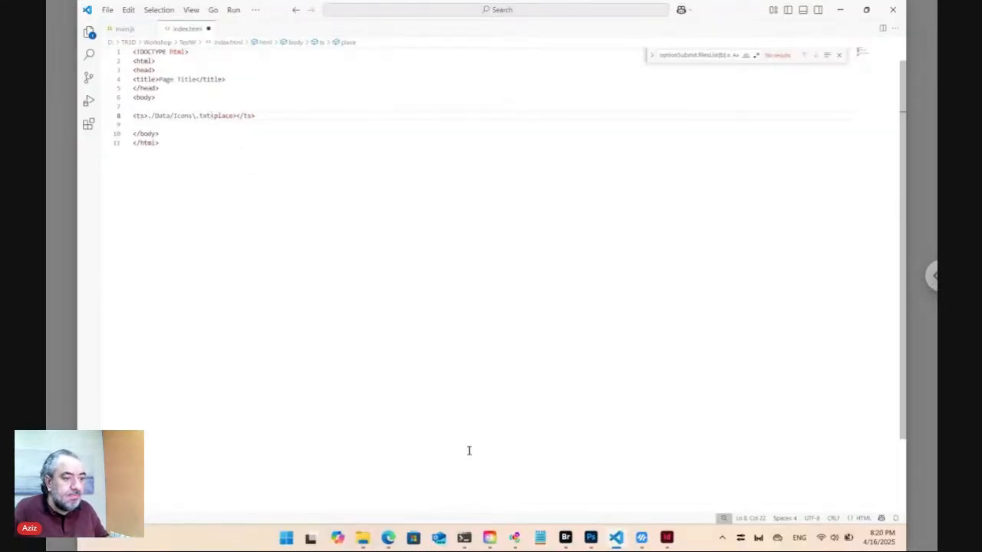
# Switch to Bridge and open Icons.txt from the TestW Data folder in Visual Studio Code.
pyautogui.click(567, 539)
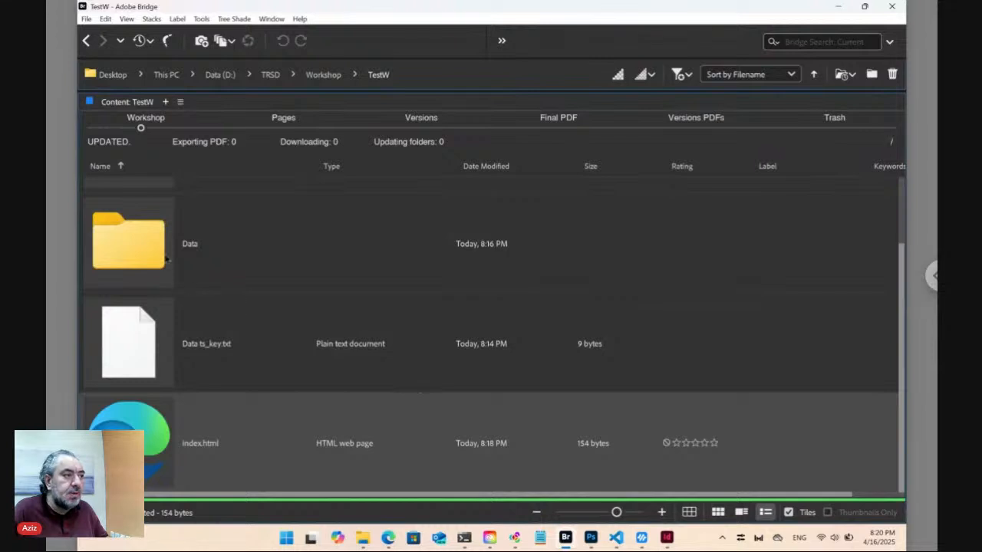
pyautogui.doubleClick(154, 248)
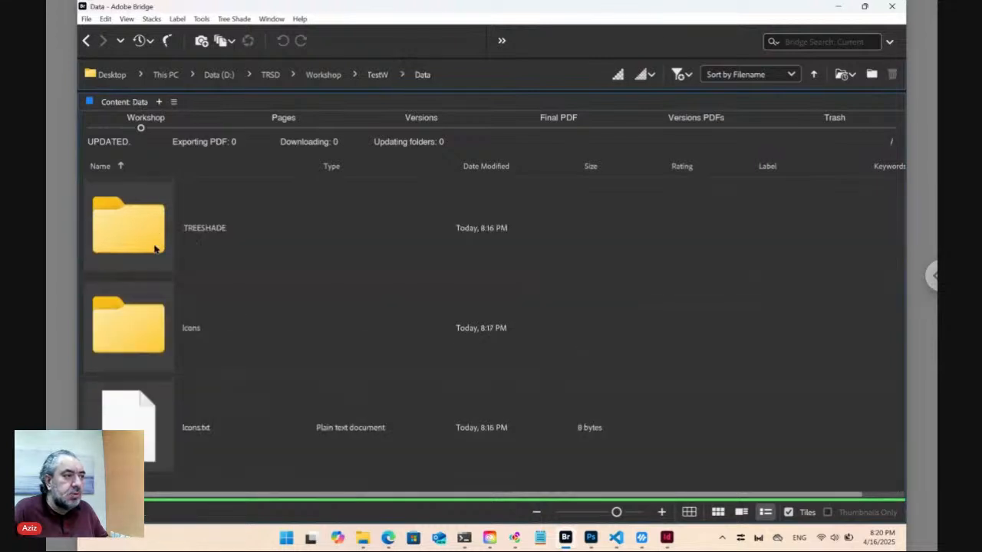
pyautogui.click(150, 421)
pyautogui.moveTo(126, 427); pyautogui.dragTo(332, 161)
pyautogui.hotkey('alt', 'Tab')
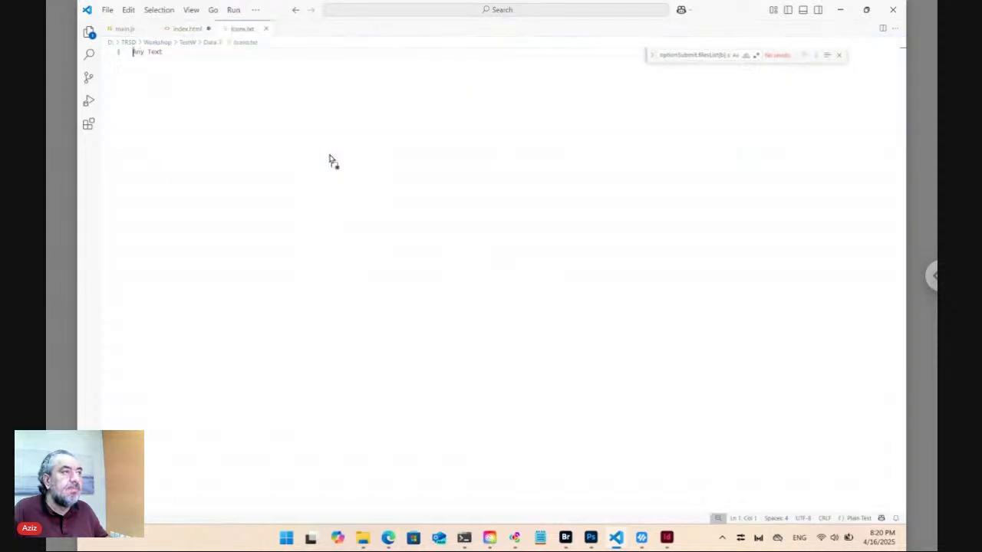
# Replace the entire placeholder text in Icons.txt with <div></div>.
pyautogui.hotkey('ctrl', 'a')
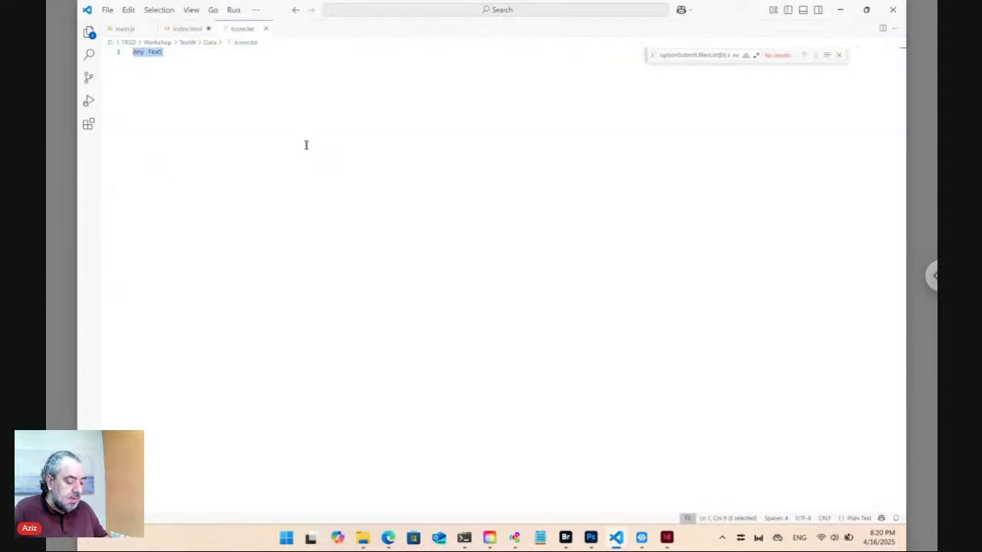
pyautogui.write('<')
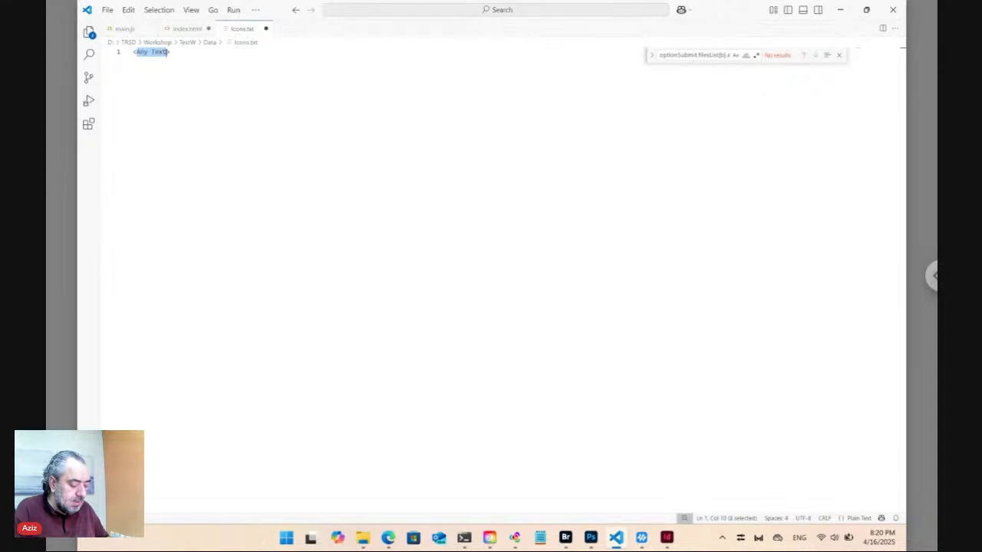
pyautogui.write('div>')
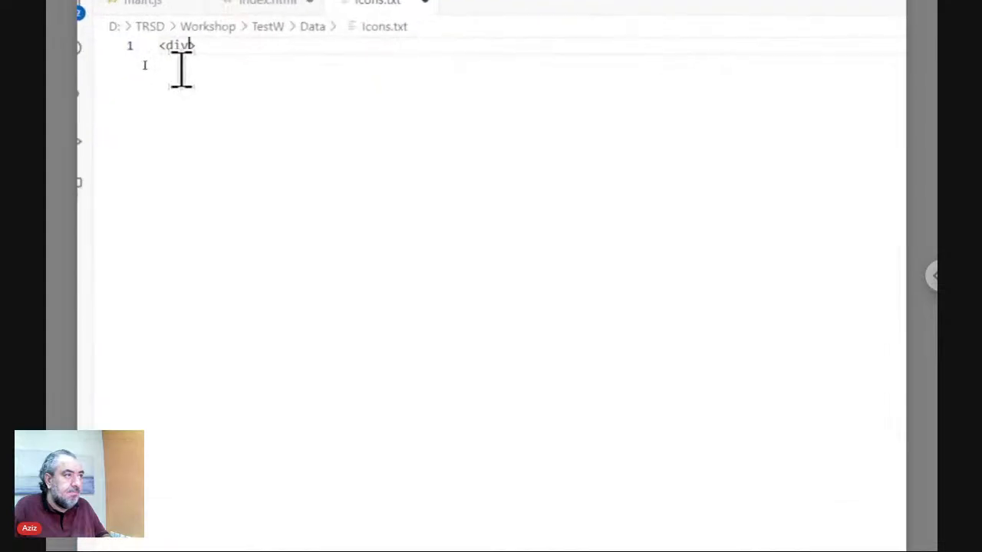
pyautogui.press('Right')
pyautogui.write('</')
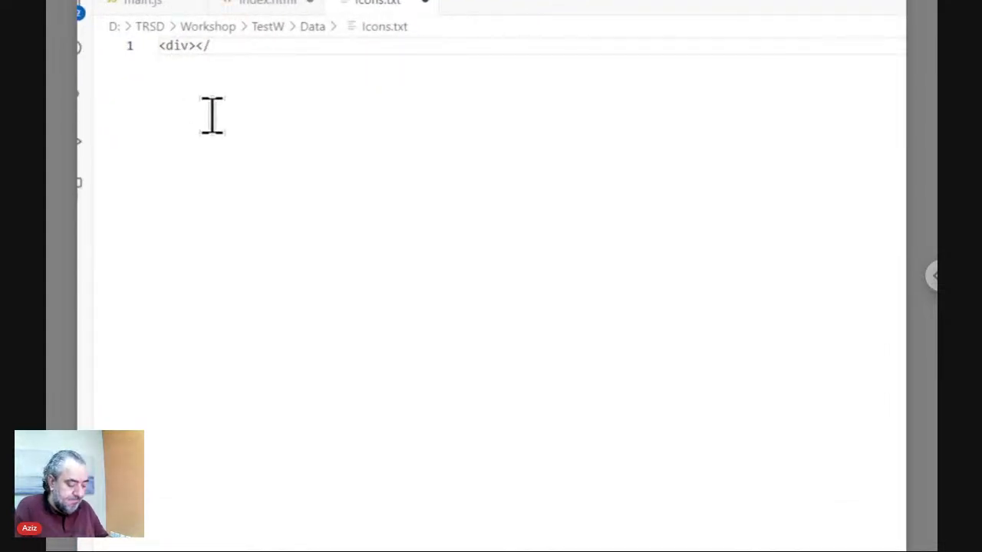
pyautogui.write('div>')
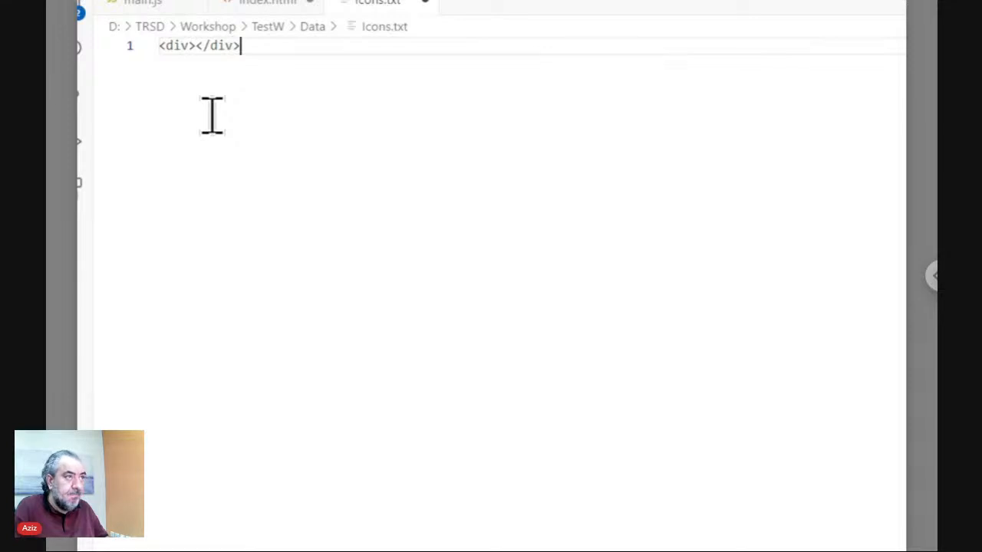
# Split the div tags onto separate lines and add an indented blank line between them.
pyautogui.press('Left')
pyautogui.press('Left')
pyautogui.press('Left')
pyautogui.press('Left')
pyautogui.press('Left')
pyautogui.press('Left')
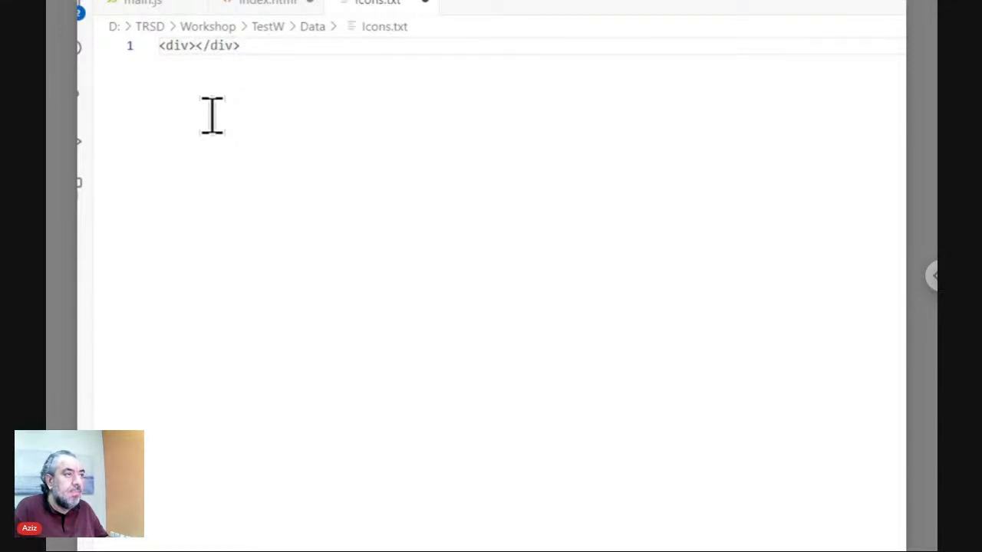
pyautogui.press('Return')
pyautogui.press('Up')
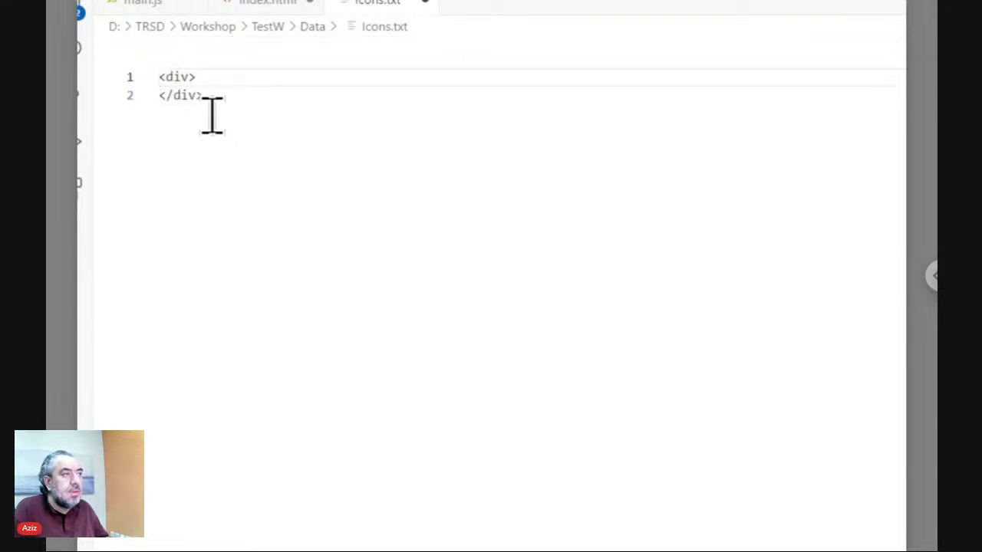
pyautogui.press('Right')
pyautogui.press('Right')
pyautogui.press('Right')
pyautogui.press('Right')
pyautogui.press('Right')
pyautogui.press('Return')
pyautogui.press('Tab')
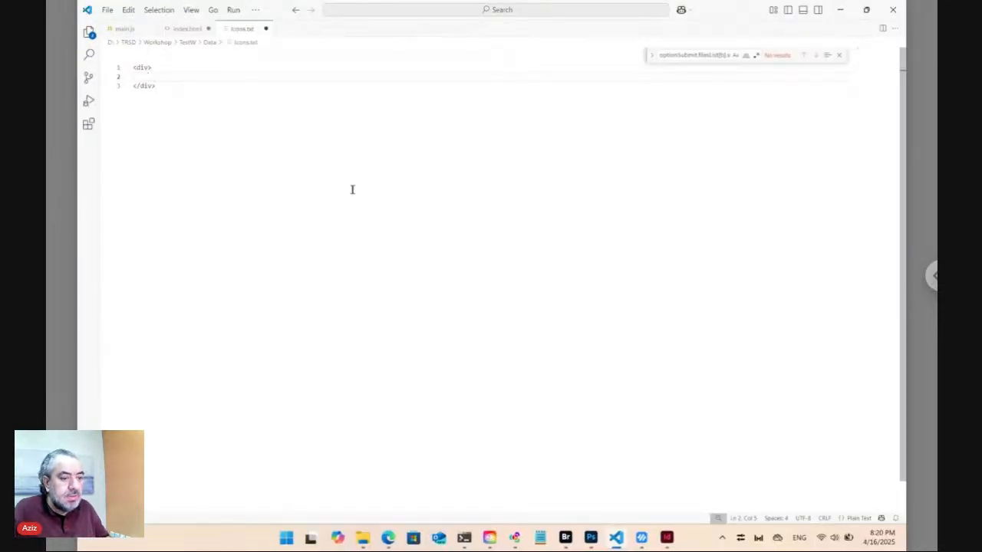
# Switch to Bridge, open ID12345 [Label].txt from the Icons folder in Visual Studio Code, and select all its text.
pyautogui.click(566, 537)
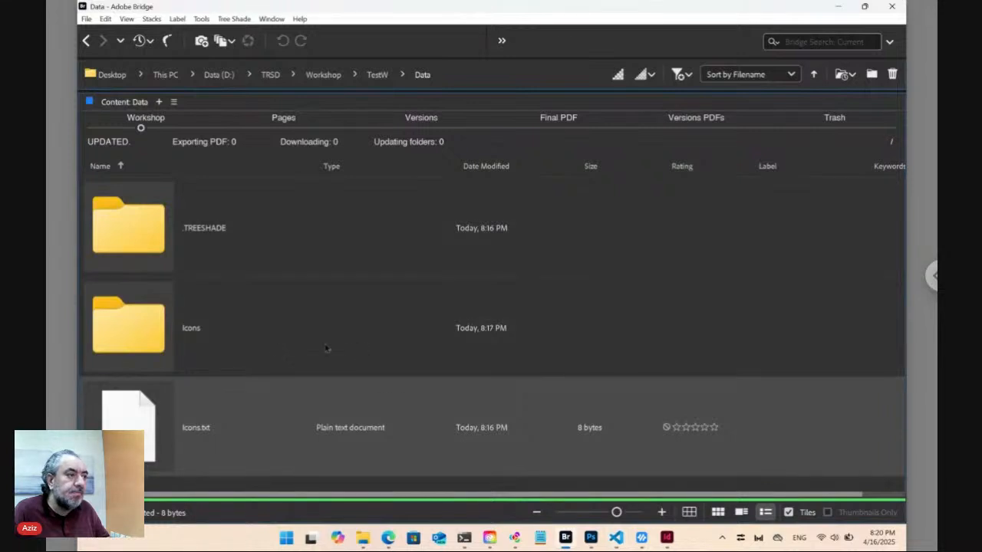
pyautogui.doubleClick(158, 325)
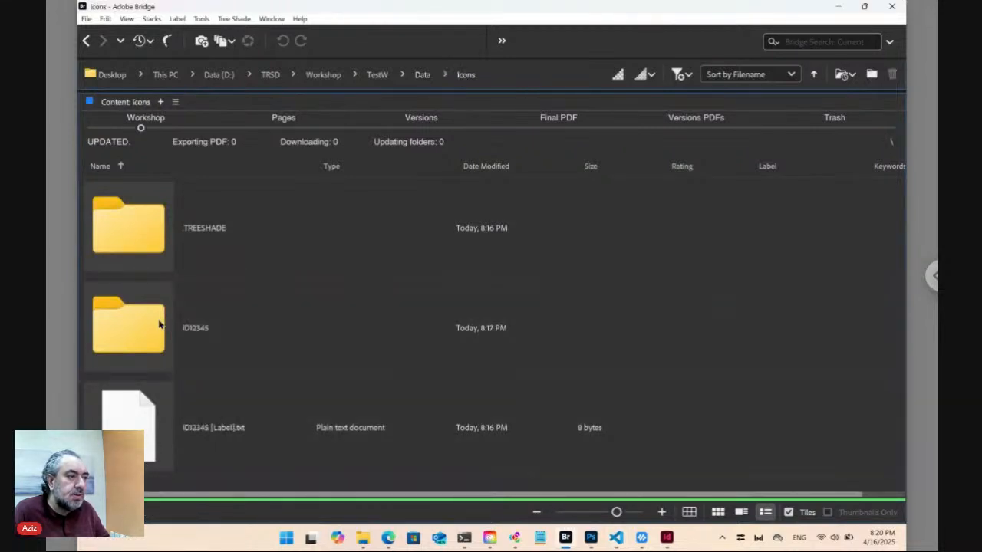
pyautogui.click(189, 440)
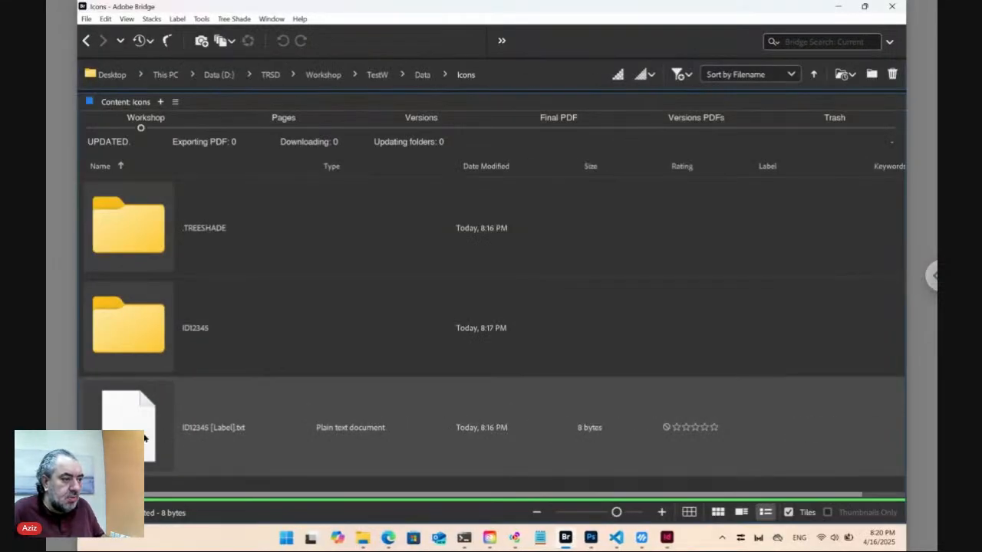
pyautogui.moveTo(173, 434); pyautogui.dragTo(477, 383)
pyautogui.moveTo(315, 410); pyautogui.dragTo(372, 234)
pyautogui.hotkey('alt', 'Tab')
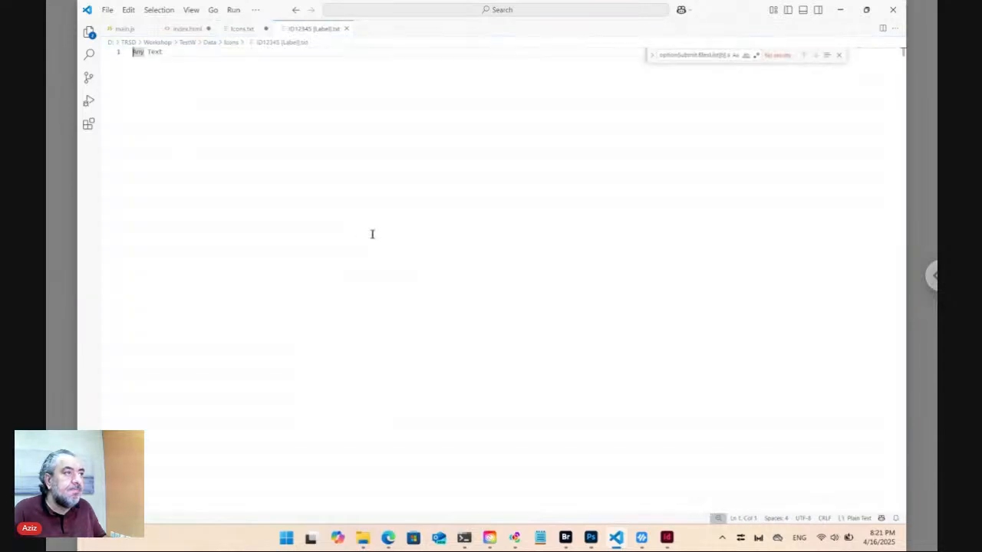
pyautogui.hotkey('ctrl', 'a')
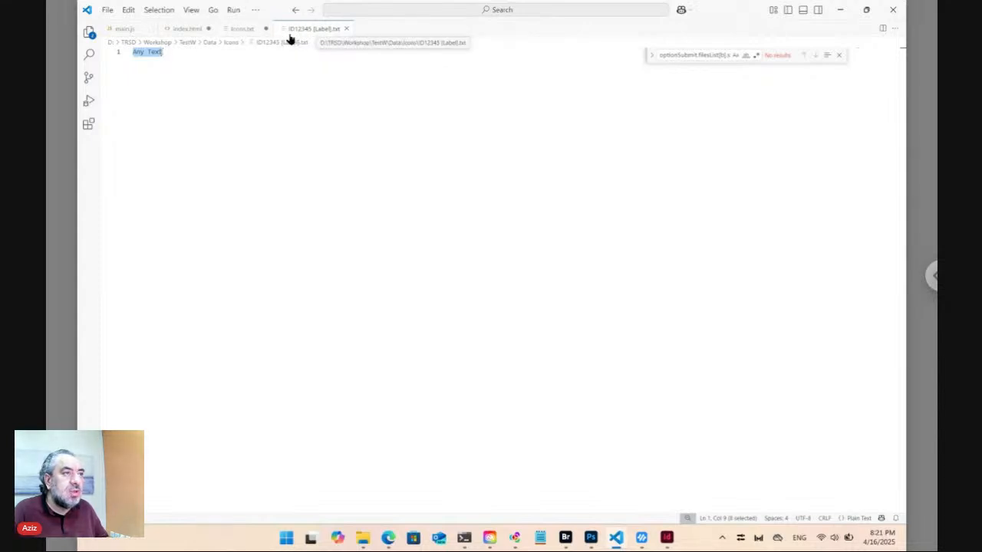
# Return to Icons.txt and add <ts></ts> on the indented line inside the div.
pyautogui.click(239, 35)
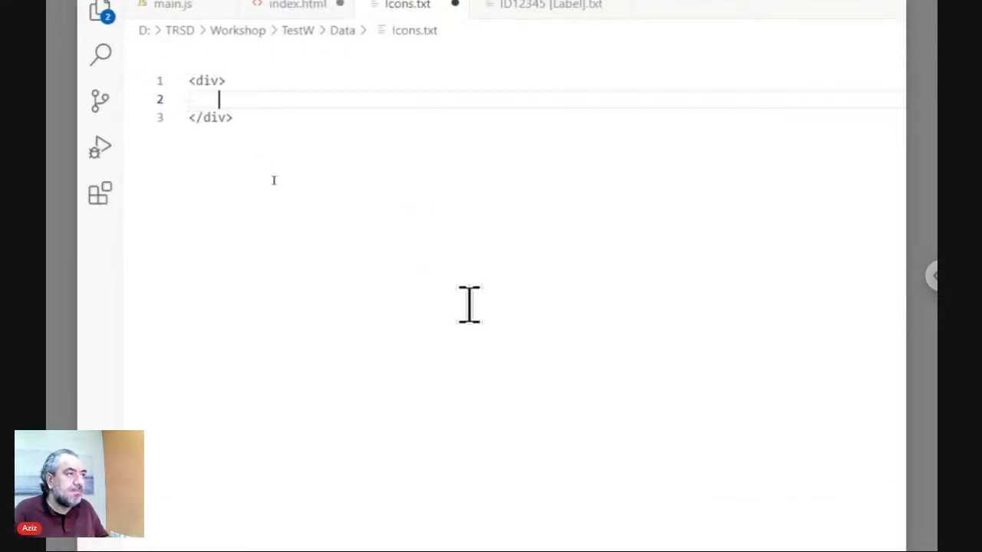
pyautogui.write('<')
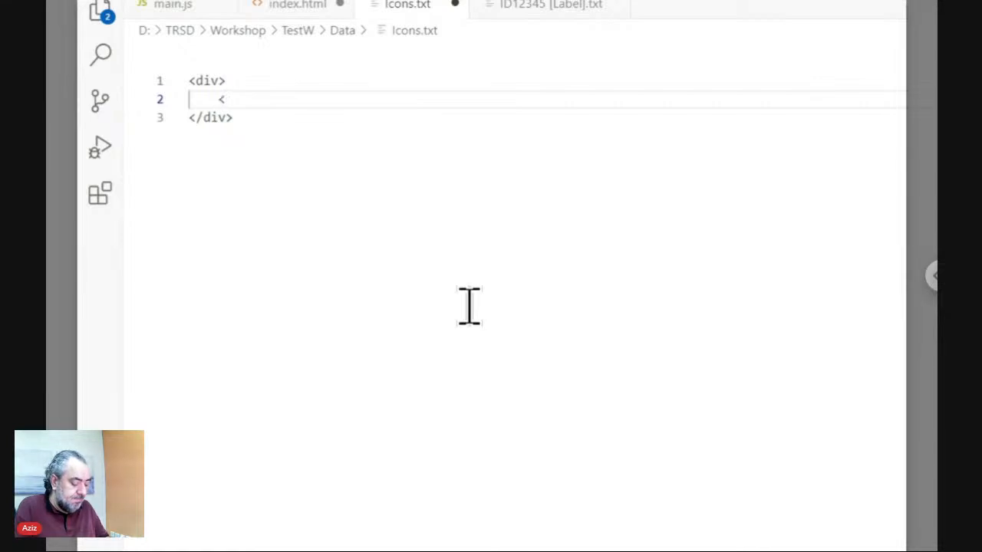
pyautogui.write('ts>')
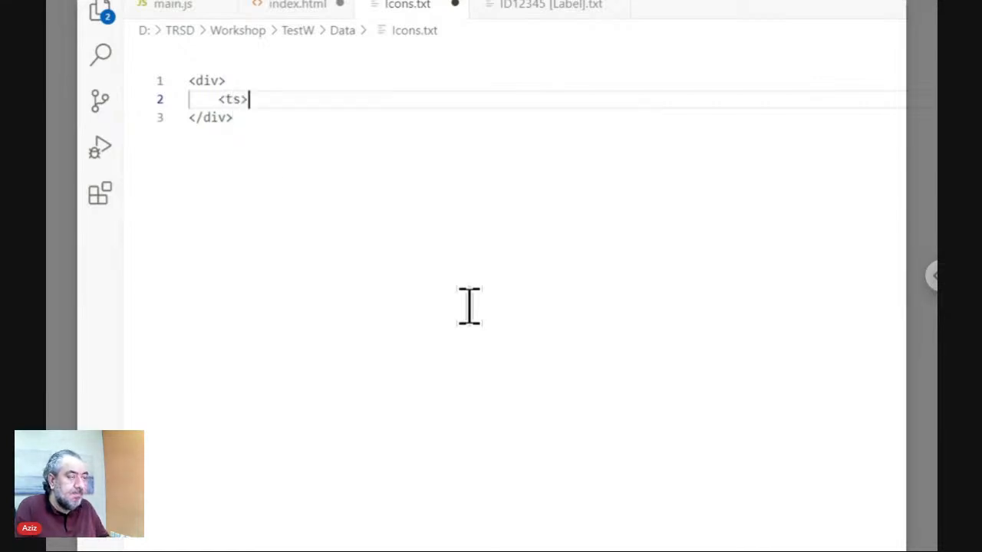
pyautogui.write('</ts>')
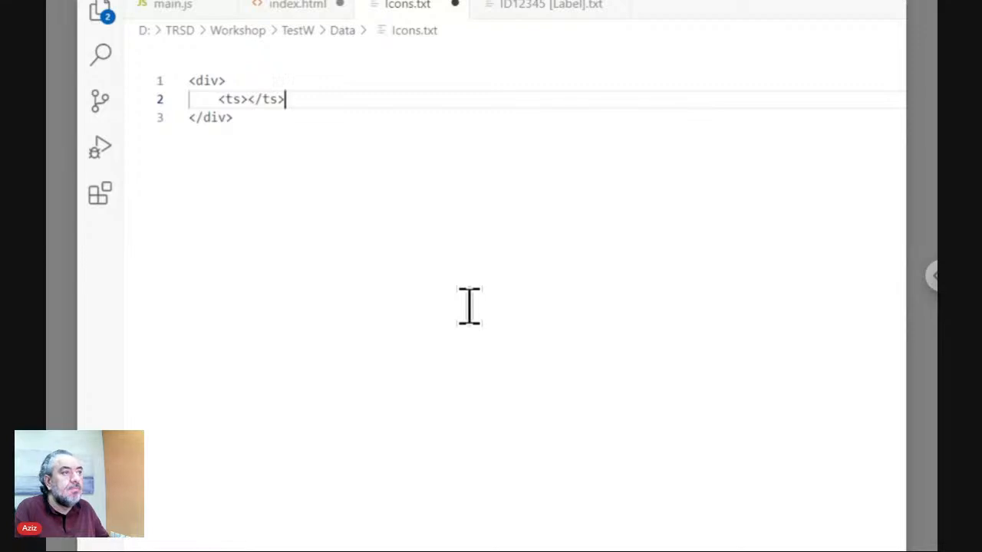
# Enter ./<fn>/ID.+<place> between the ts tags in Icons.txt and save the file.
pyautogui.press('Left')
pyautogui.press('Left')
pyautogui.press('Left')
pyautogui.press('Left')
pyautogui.press('Left')
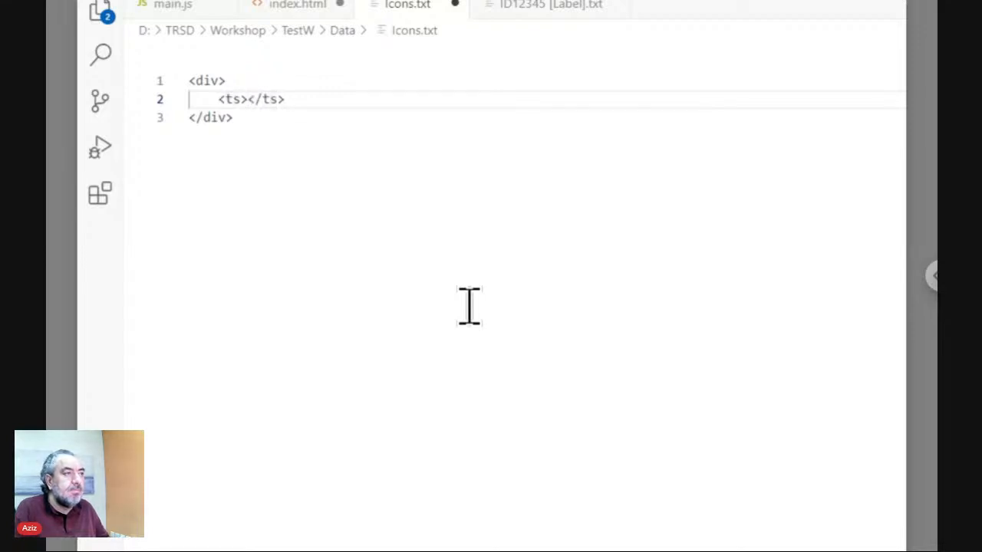
pyautogui.write('./')
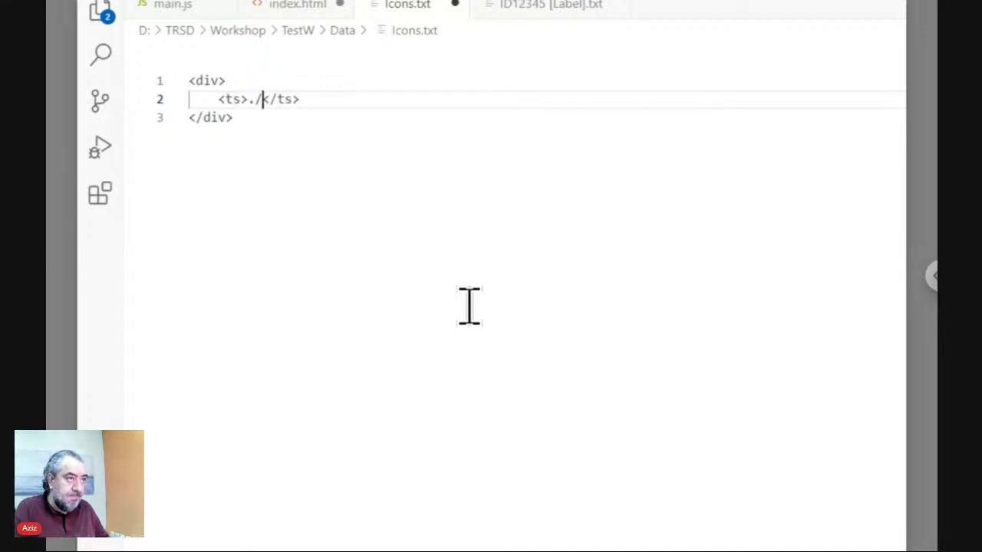
pyautogui.write('<fn><')
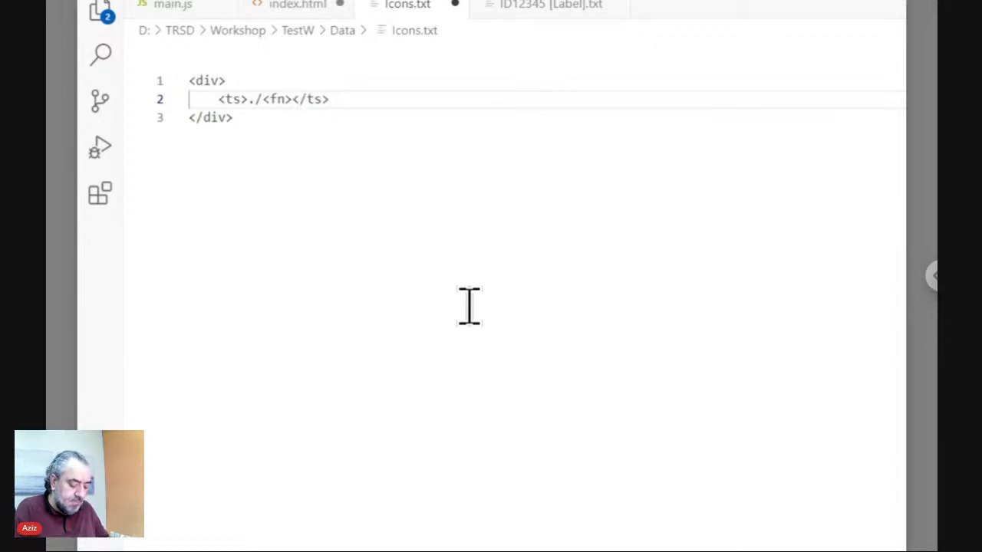
pyautogui.write('/')
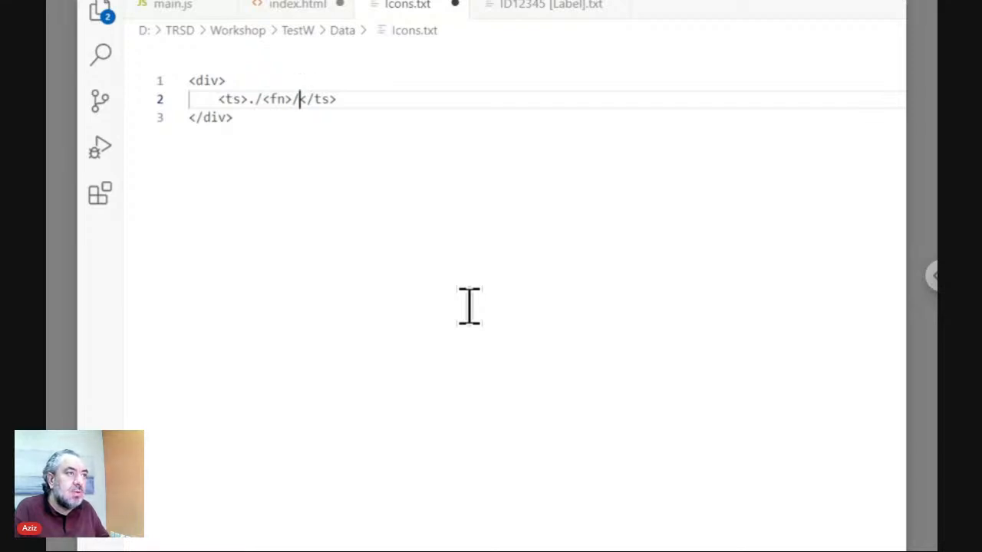
pyautogui.write('ID')
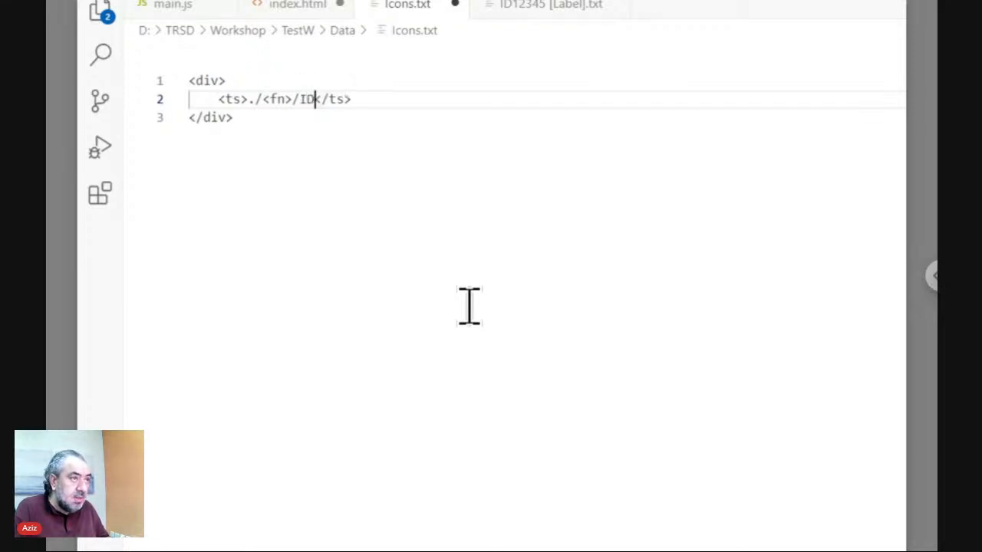
pyautogui.write('.+')
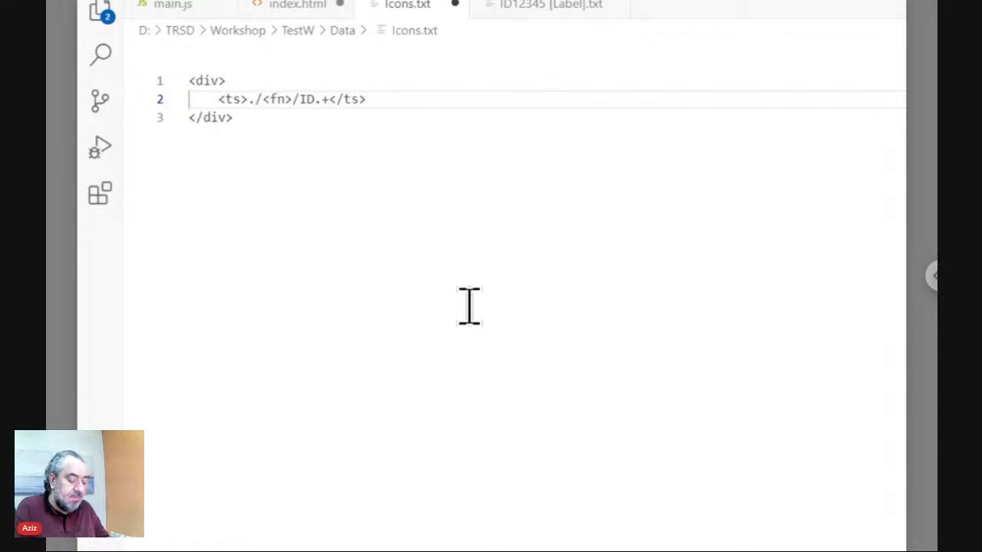
pyautogui.write('<plac')
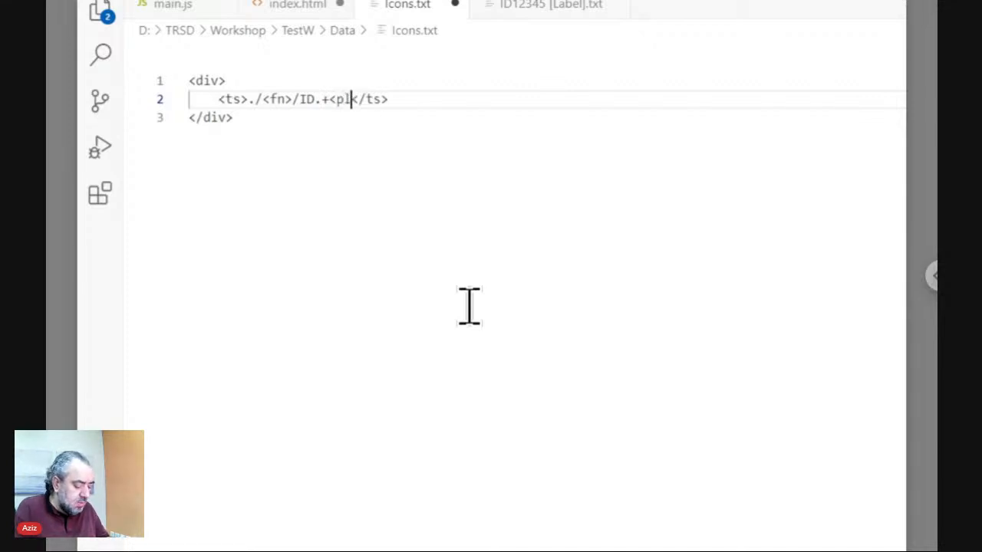
pyautogui.write('e>')
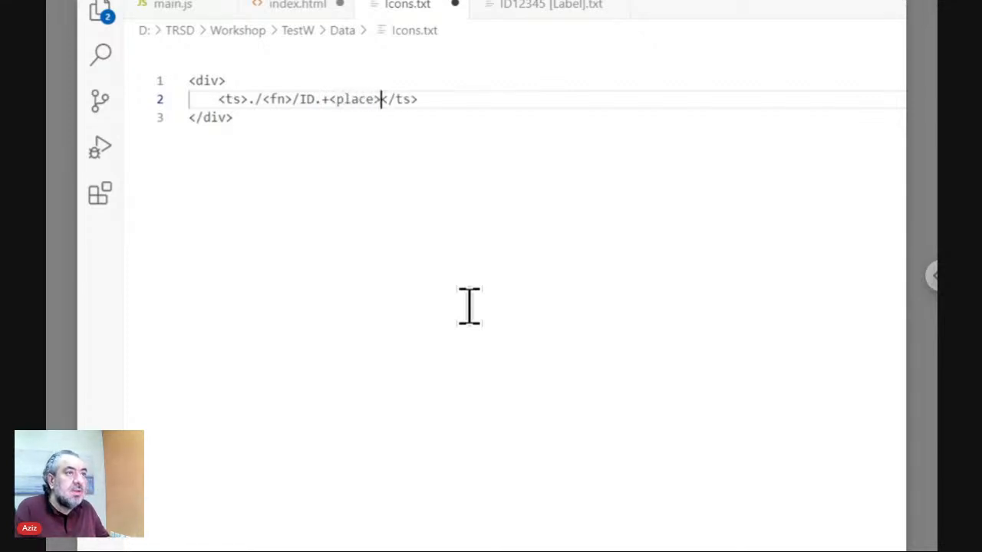
pyautogui.hotkey('ctrl', 's')
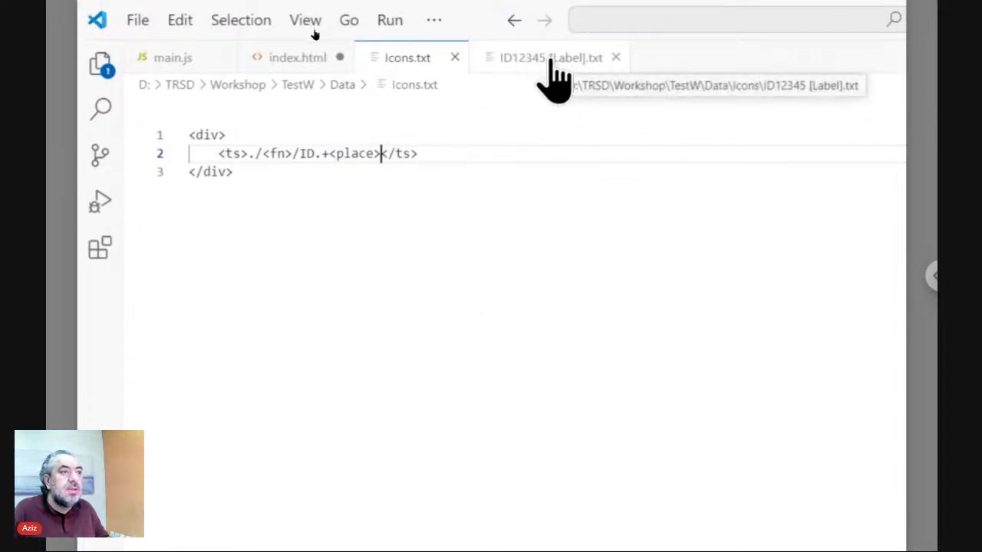
# Replace the selected text in ID12345 [Label].txt with <img src="<ts></ts>">.
pyautogui.click(551, 62)
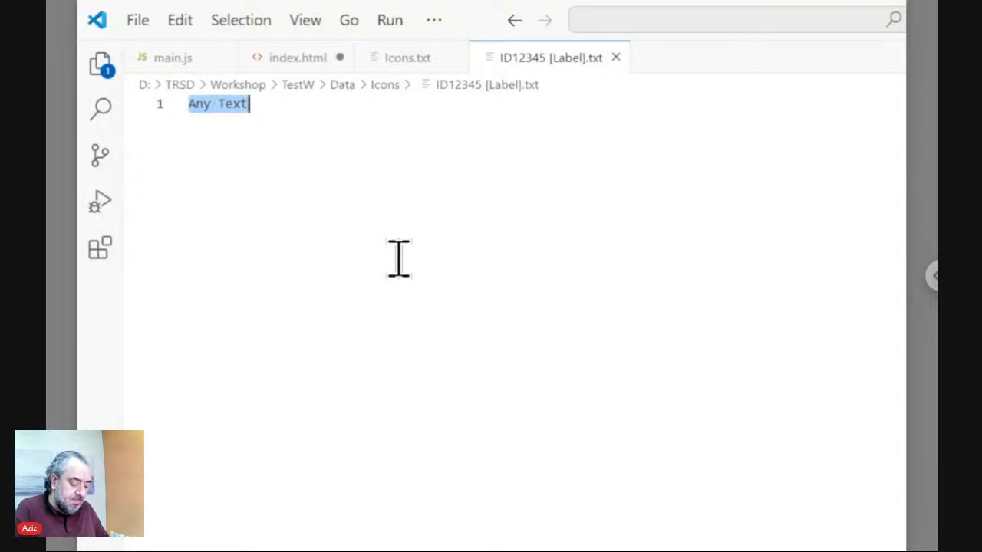
pyautogui.write('<')
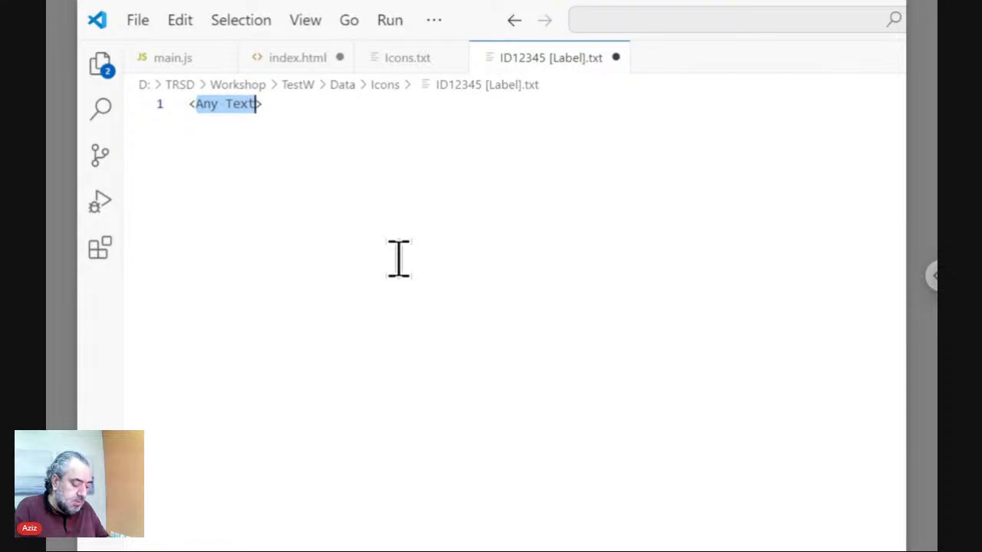
pyautogui.write('img>')
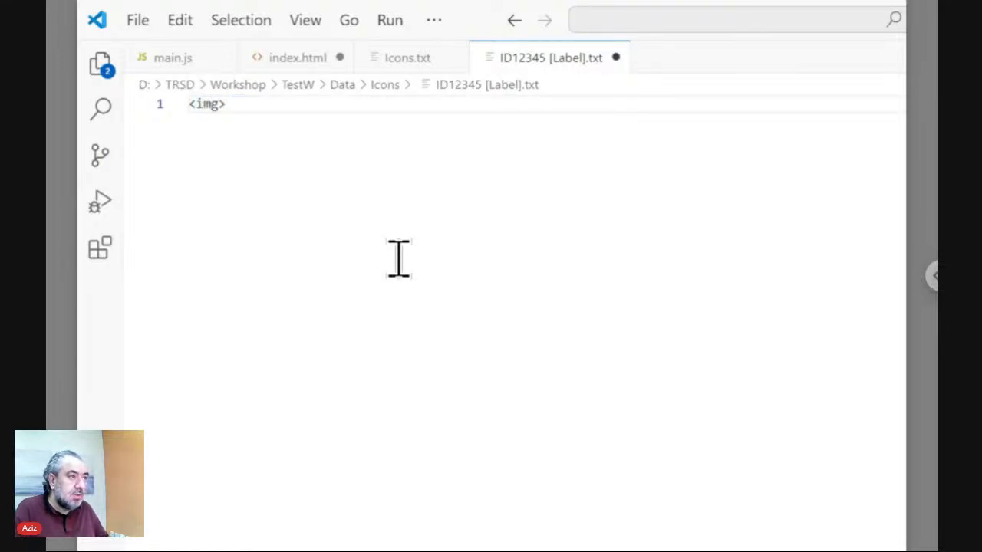
pyautogui.write(' src')
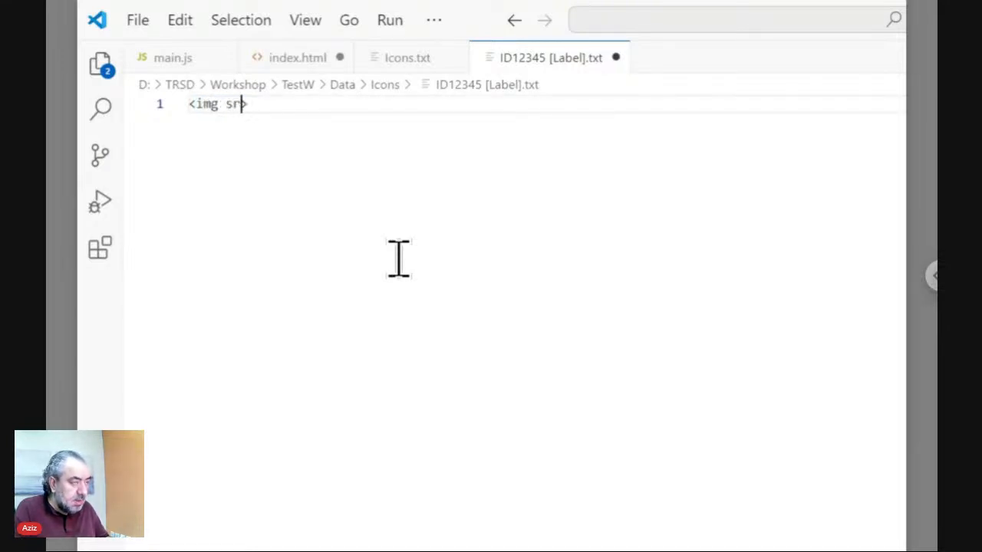
pyautogui.write('=')
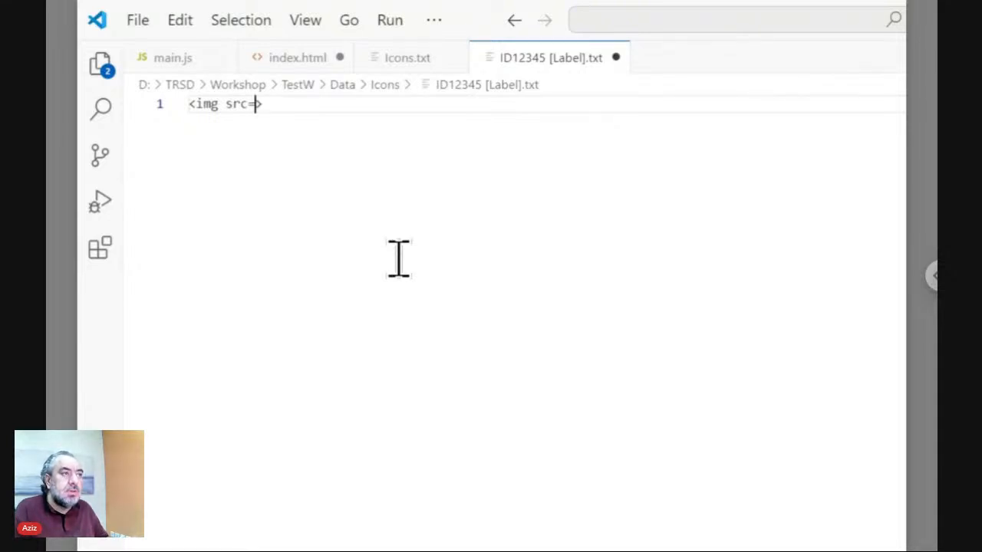
pyautogui.write('""')
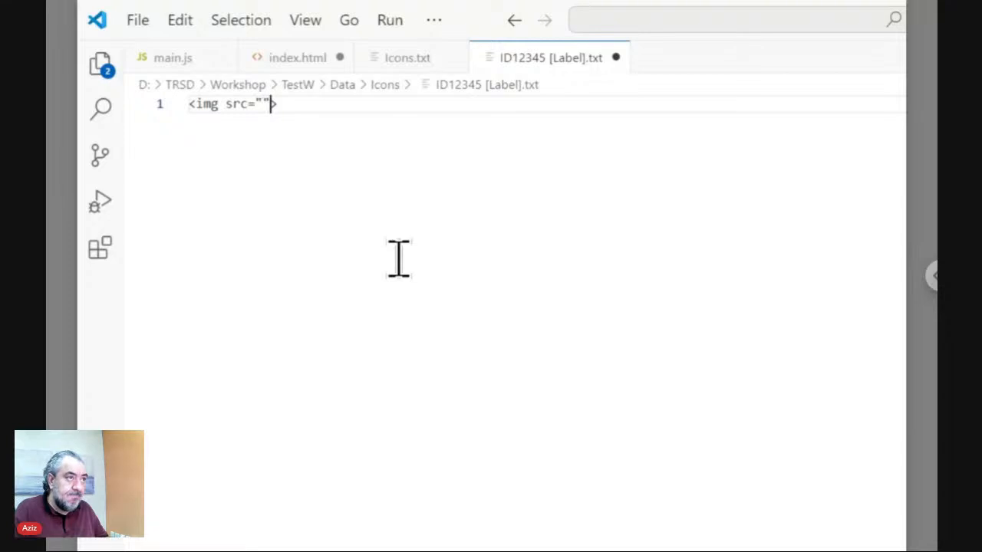
pyautogui.write('<')
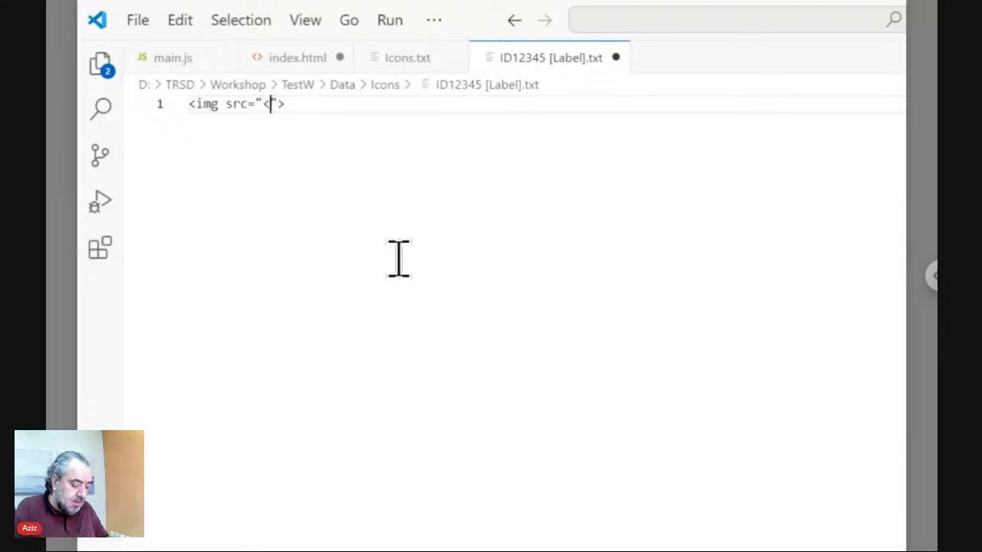
pyautogui.write('ts>')
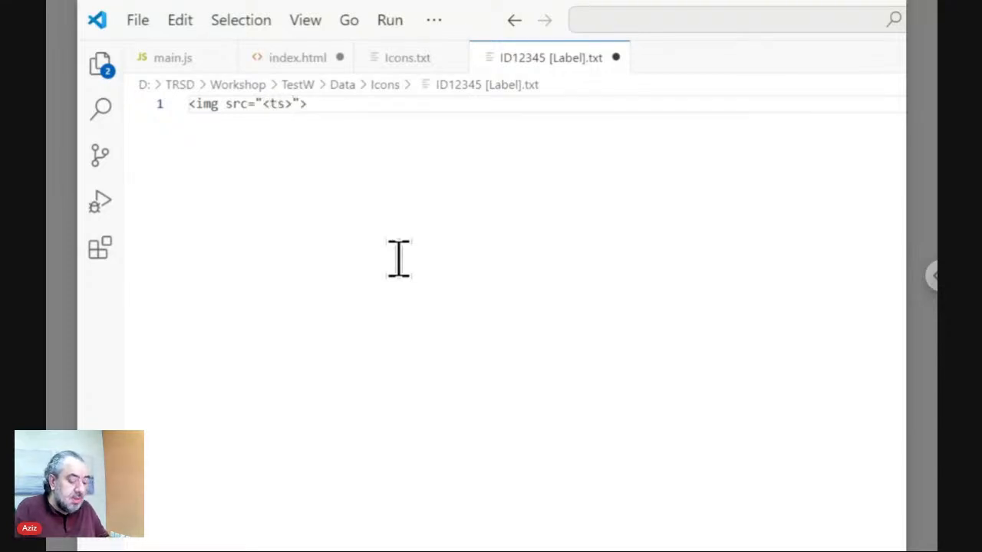
pyautogui.write('</ts>')
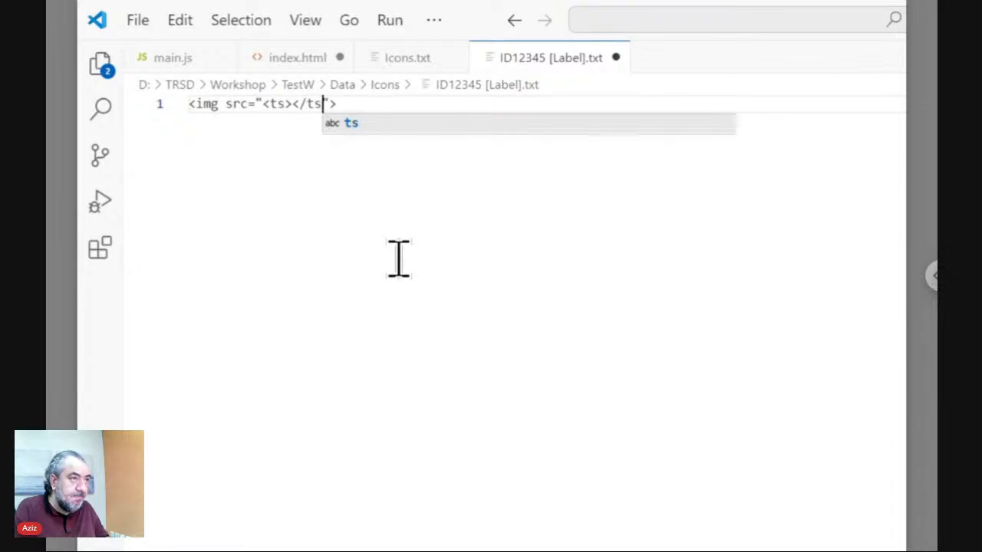
# Begin the path between the ts tags of the image source with ./<fn>/.
pyautogui.press('Left')
pyautogui.press('Left')
pyautogui.press('Left')
pyautogui.press('Left')
pyautogui.press('Left')
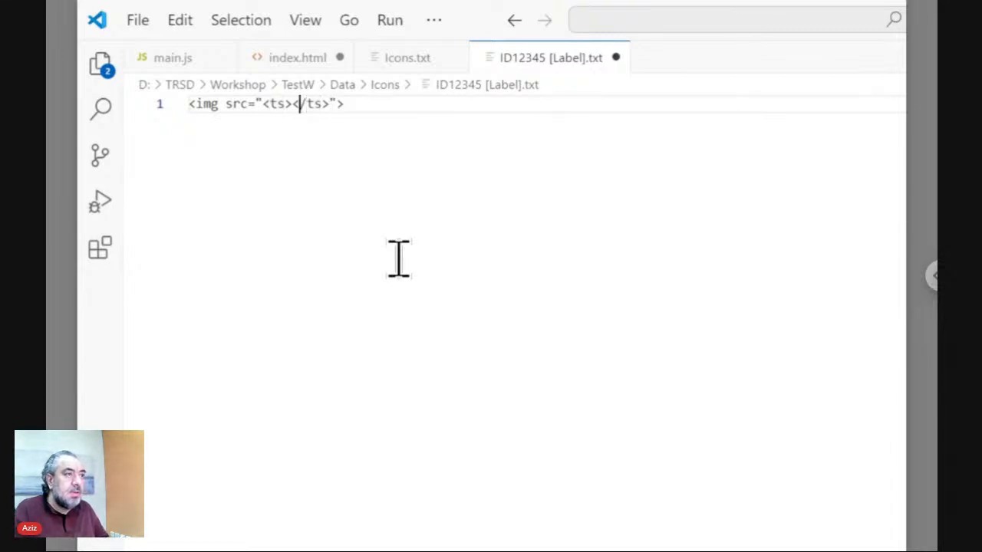
pyautogui.write('./')
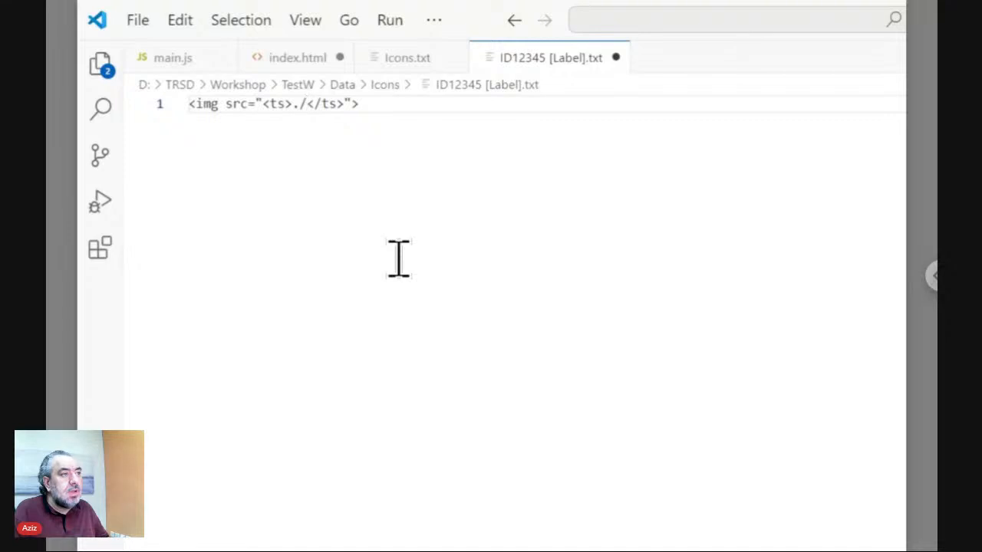
pyautogui.write('<fn>')
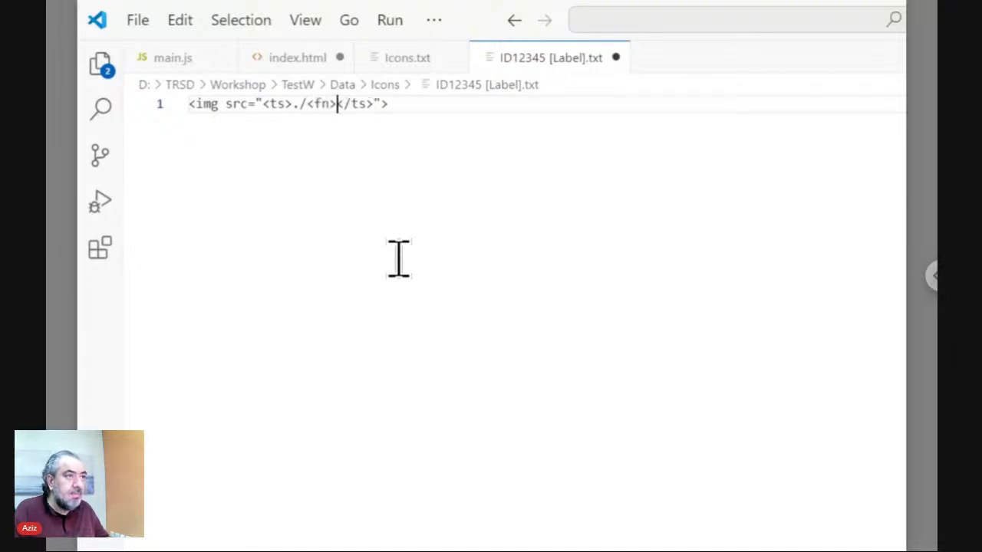
pyautogui.write('/')
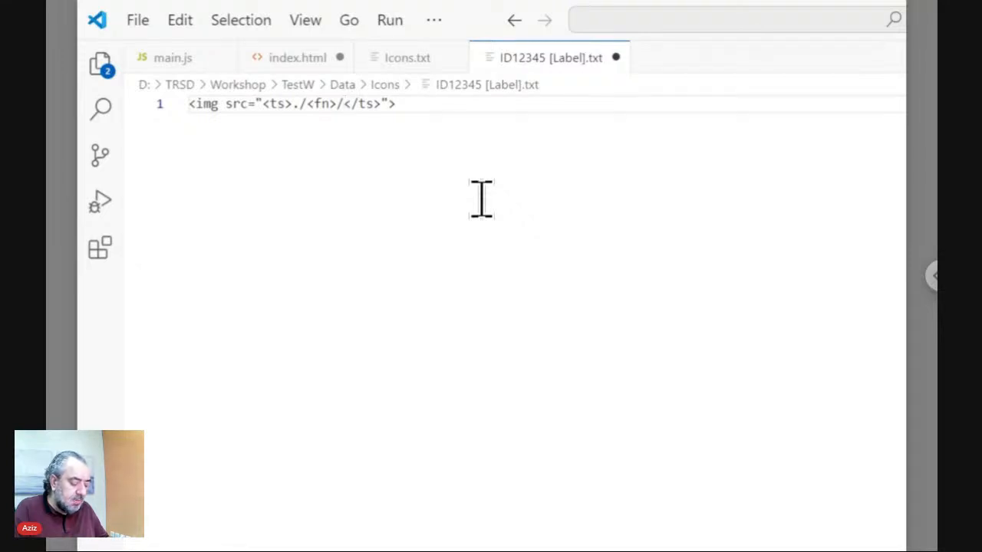
# Complete the image source path by appending Icon File.+<url> after ./<fn>/ inside the ts tags.
pyautogui.write('Icon ')
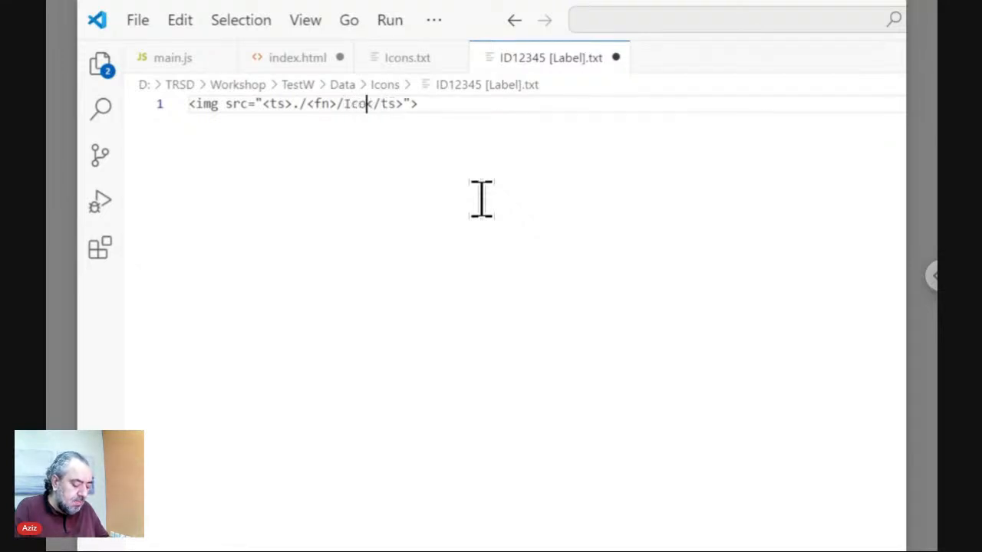
pyautogui.write('File')
pyautogui.press('BackSpace')
pyautogui.press('BackSpace')
pyautogui.press('BackSpace')
pyautogui.write('ile')
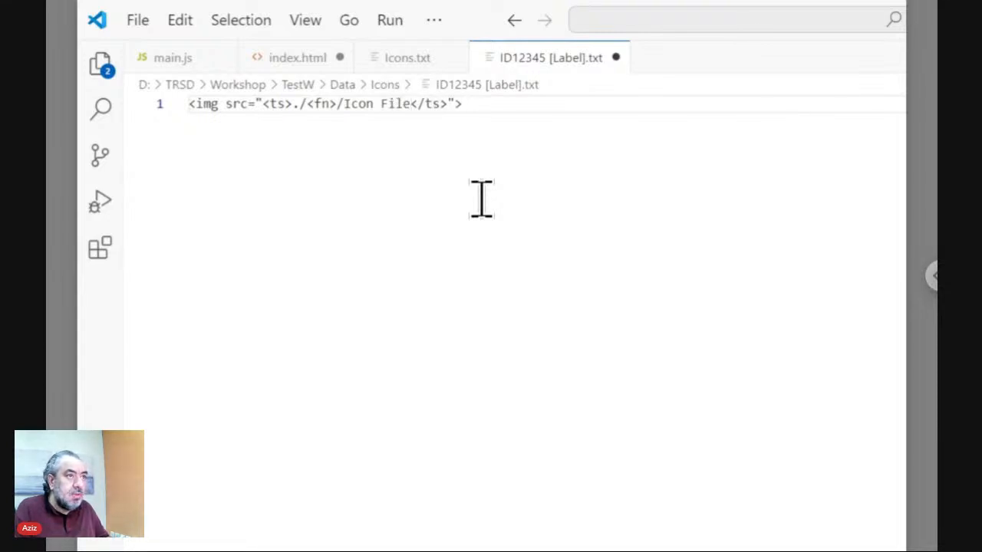
pyautogui.write('.+')
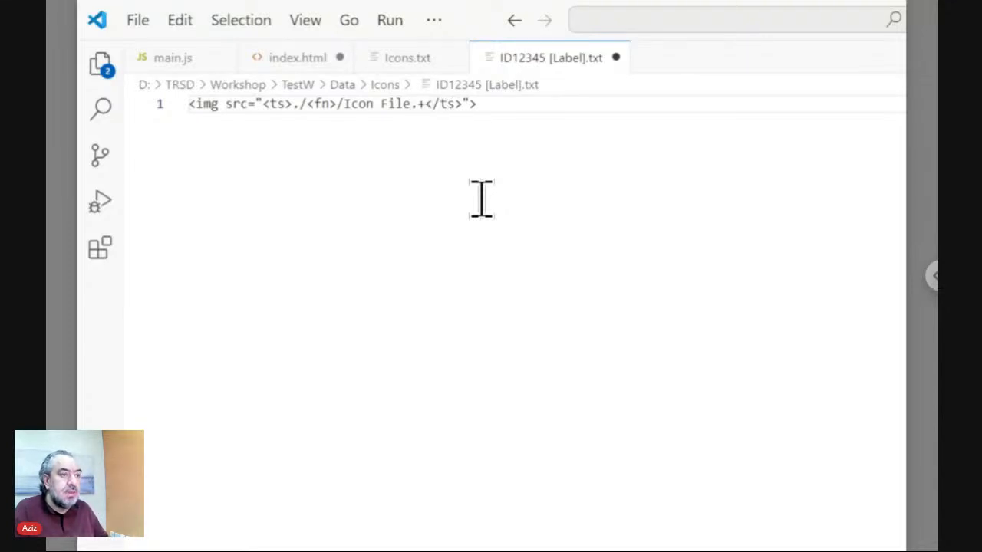
pyautogui.write('<')
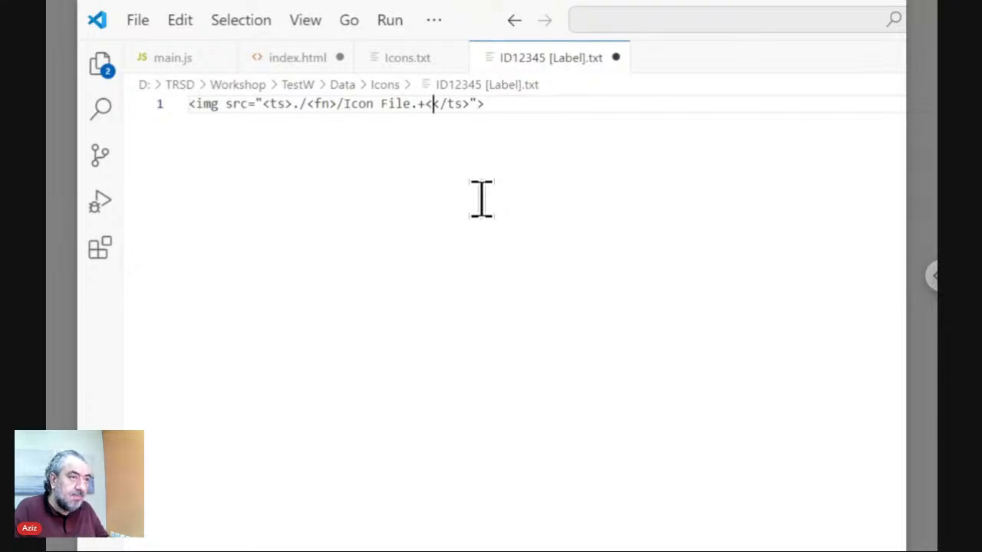
pyautogui.write('url')
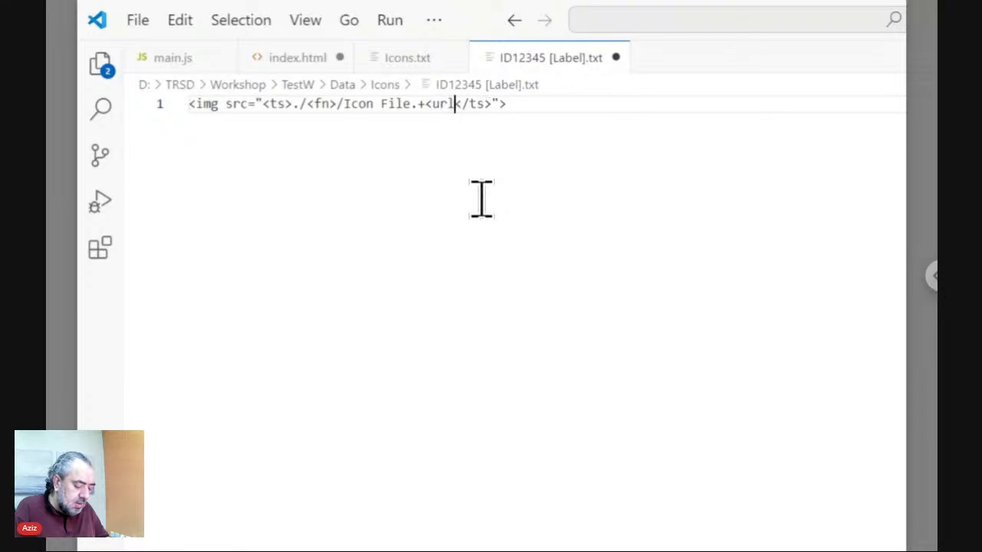
pyautogui.write('>')
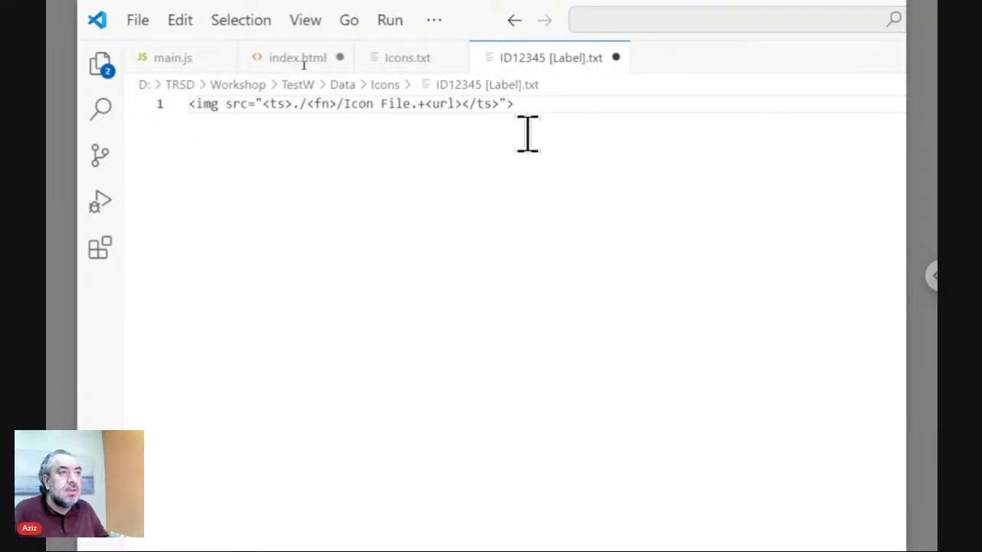
# Add the attribute style="width:20%" to the img tag after its src attribute.
pyautogui.click(509, 106)
pyautogui.write('>')
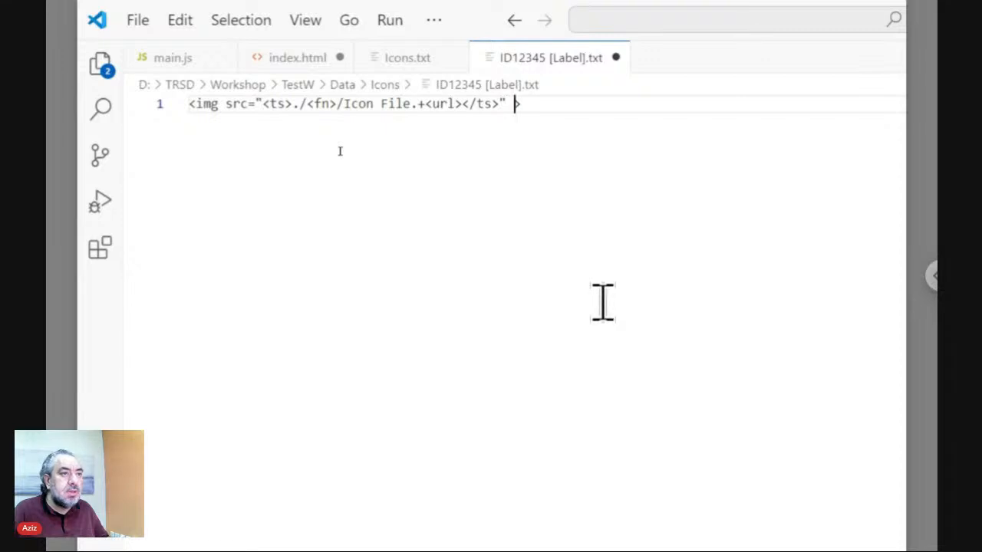
pyautogui.write('stle')
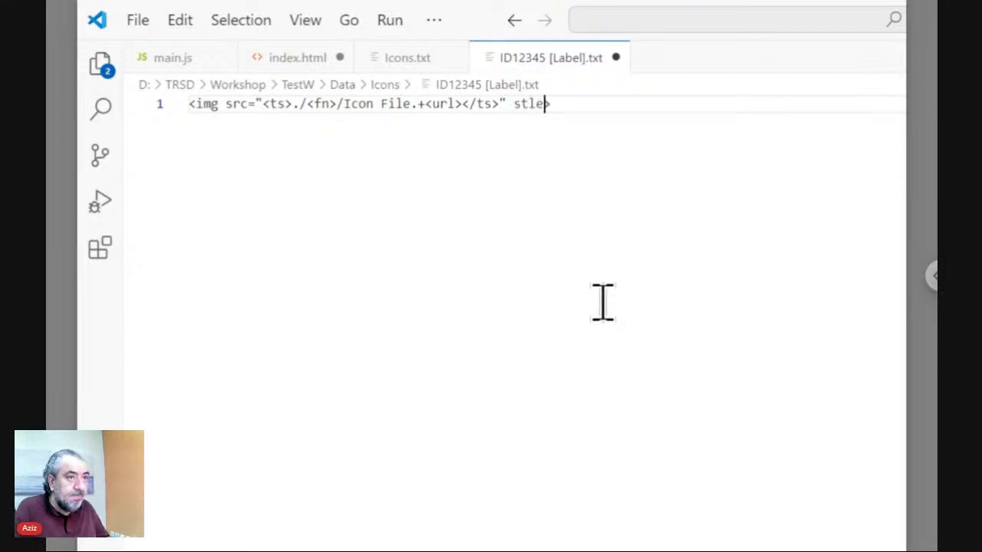
pyautogui.press('BackSpace')
pyautogui.press('BackSpace')
pyautogui.press('BackSpace')
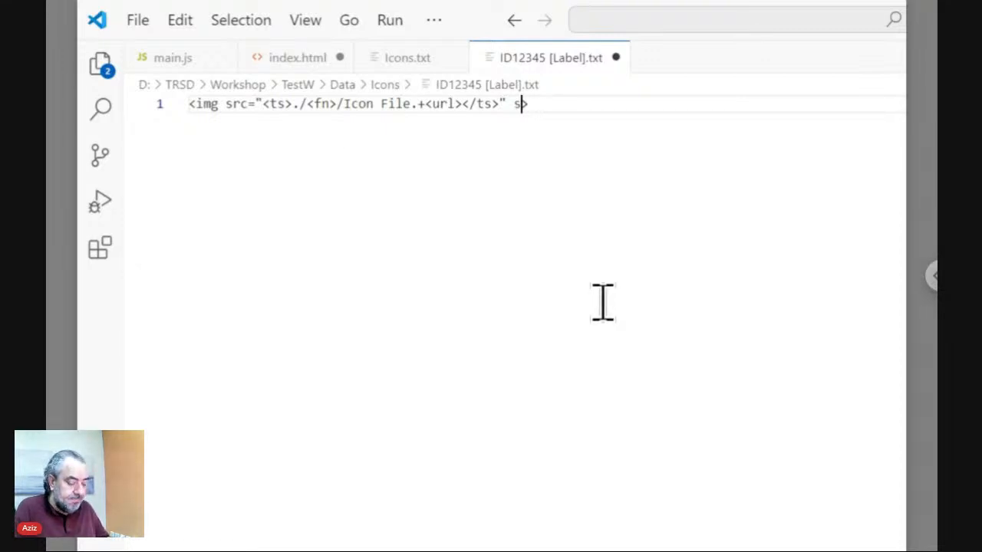
pyautogui.write('tyle')
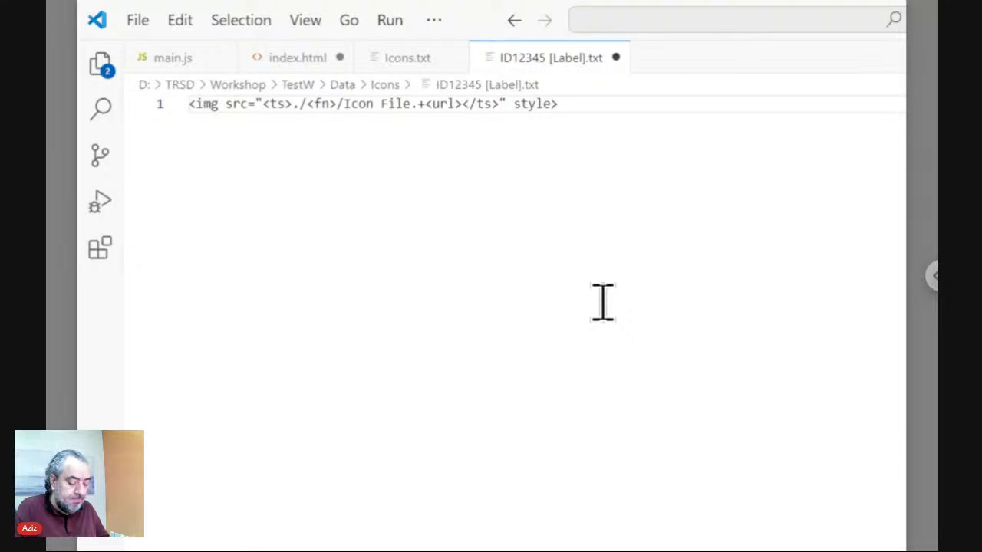
pyautogui.write('=')
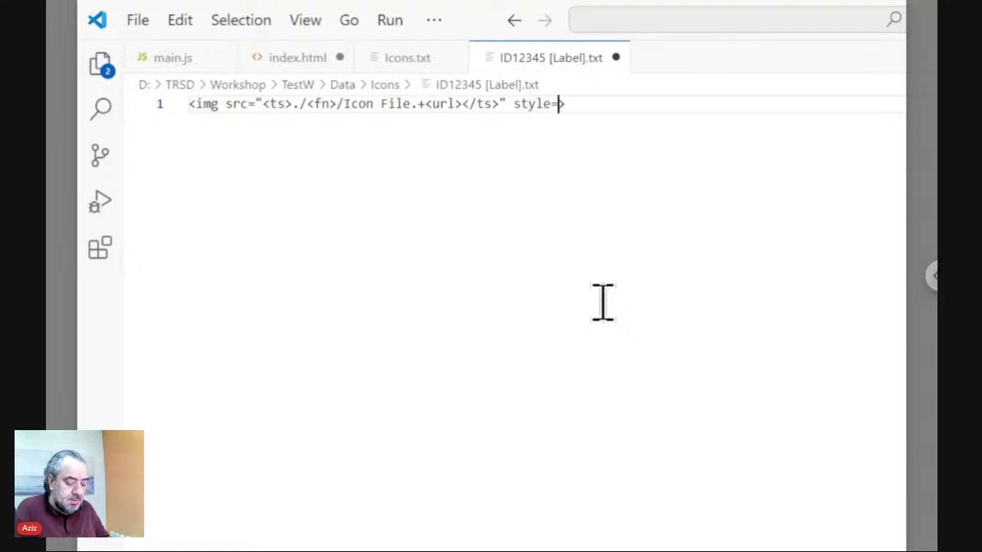
pyautogui.write('""')
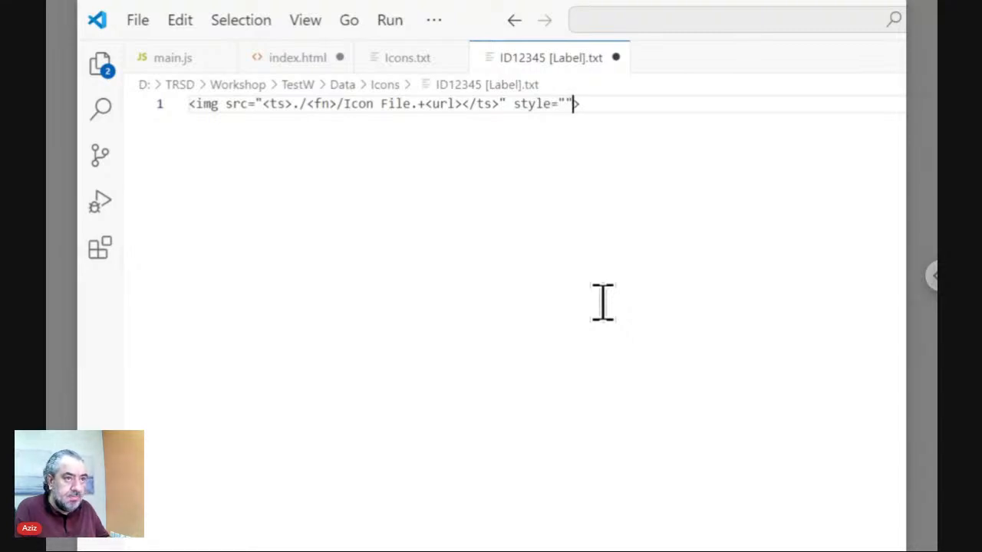
pyautogui.write('width:20%')
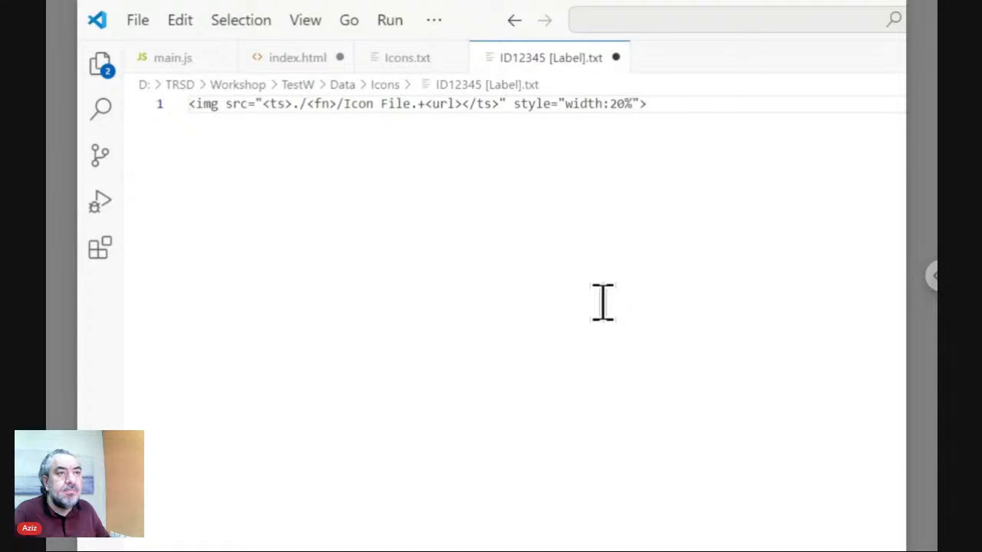
# Insert a space after width: in the img tag's style attribute so it reads style="width: 20%".
pyautogui.press('Left')
pyautogui.hotkey('shift', 'Left')
pyautogui.hotkey('shift', 'Left')
pyautogui.press('Left')
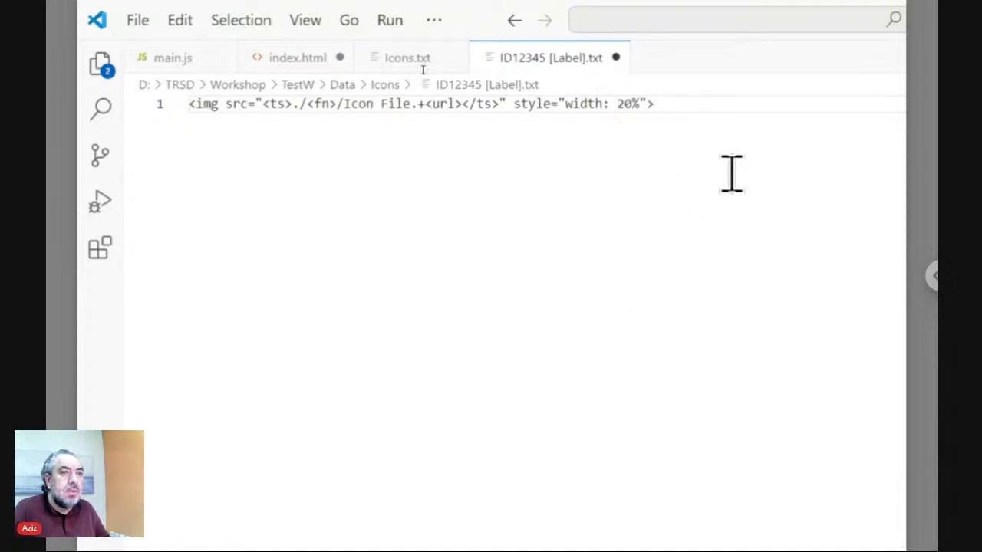
# Add an empty paragraph <p></p> on a new line below the img tag.
pyautogui.click(740, 106)
pyautogui.press('Return')
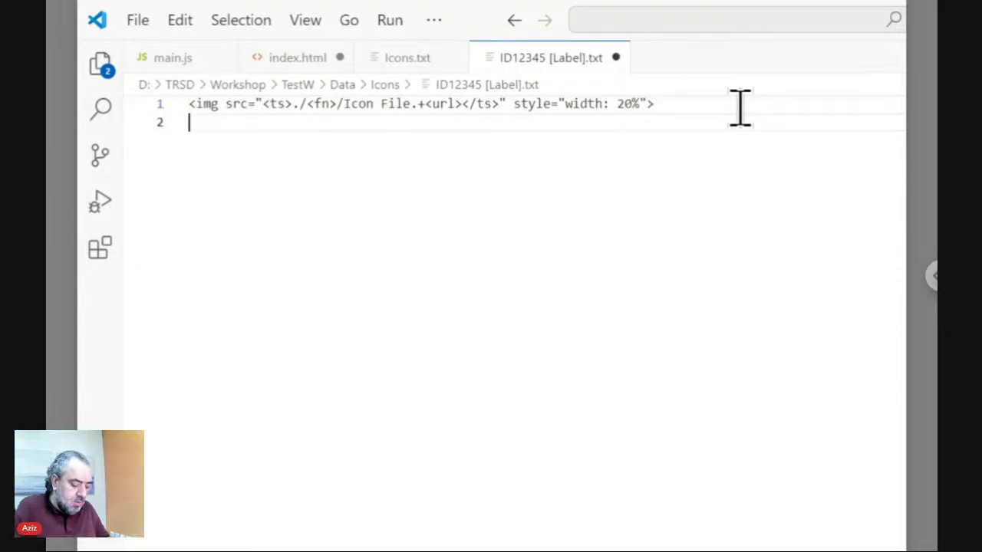
pyautogui.write('<')
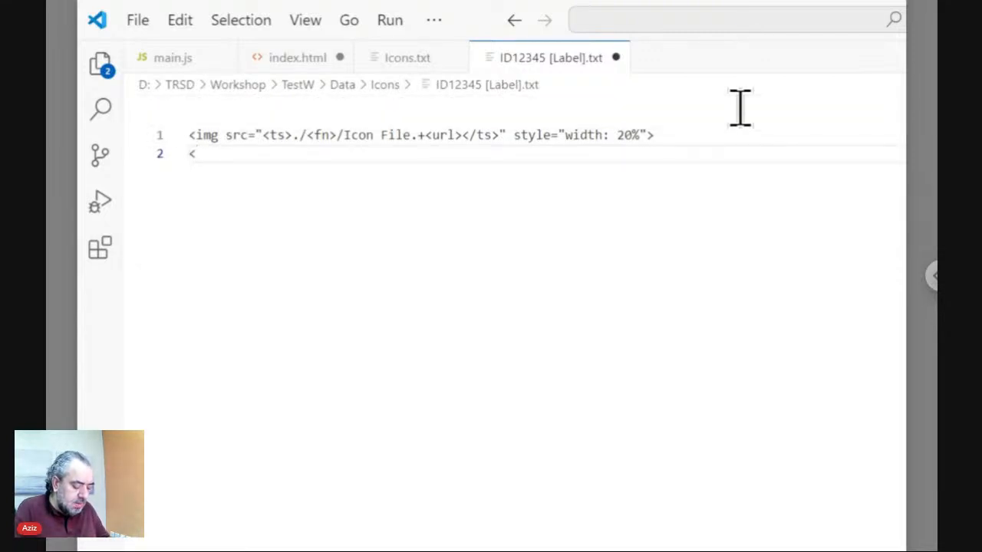
pyautogui.write('p>')
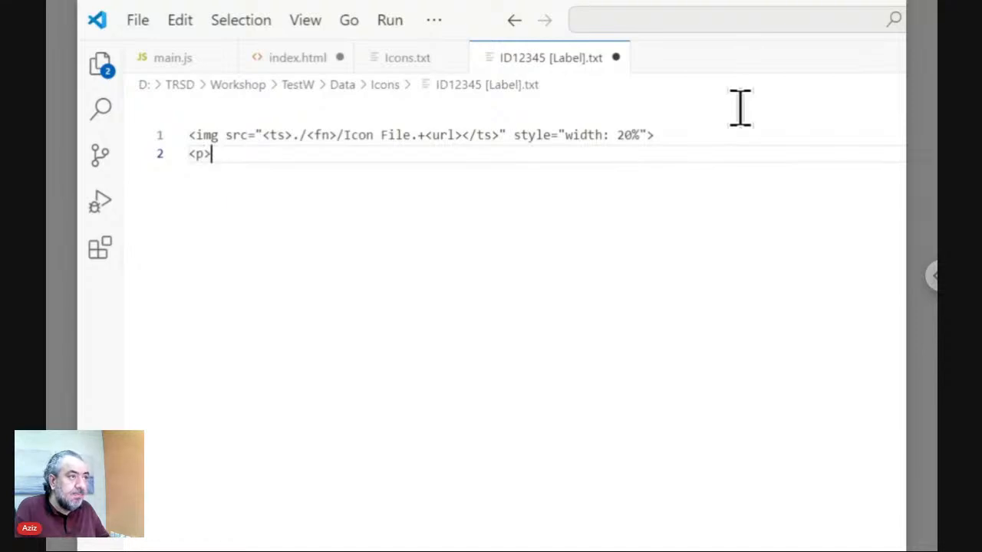
pyautogui.write('</p')
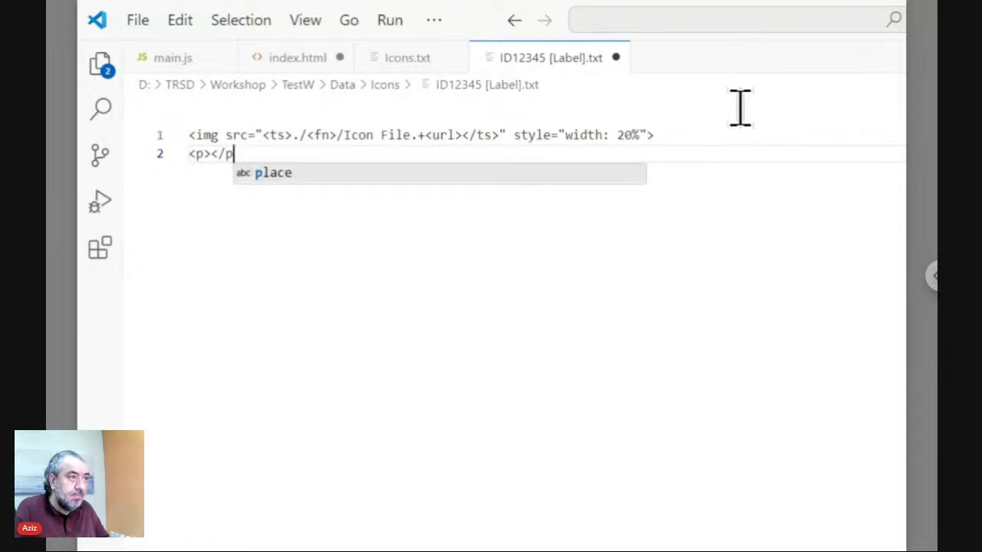
pyautogui.write('>')
pyautogui.press('Left')
pyautogui.press('Left')
pyautogui.press('Left')
pyautogui.press('Left')
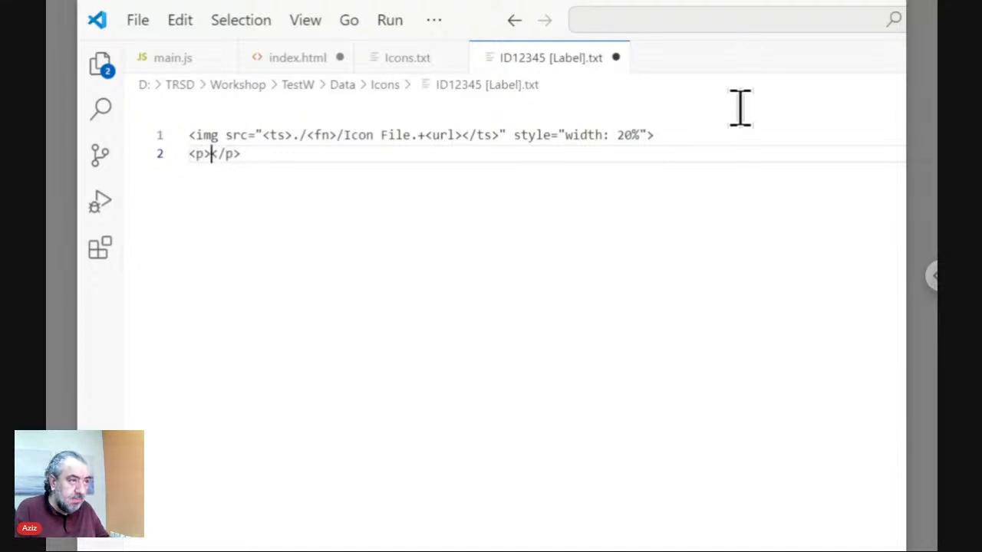
# Insert a <ts></ts> pair inside the paragraph on line 2.
pyautogui.write('<ts>')
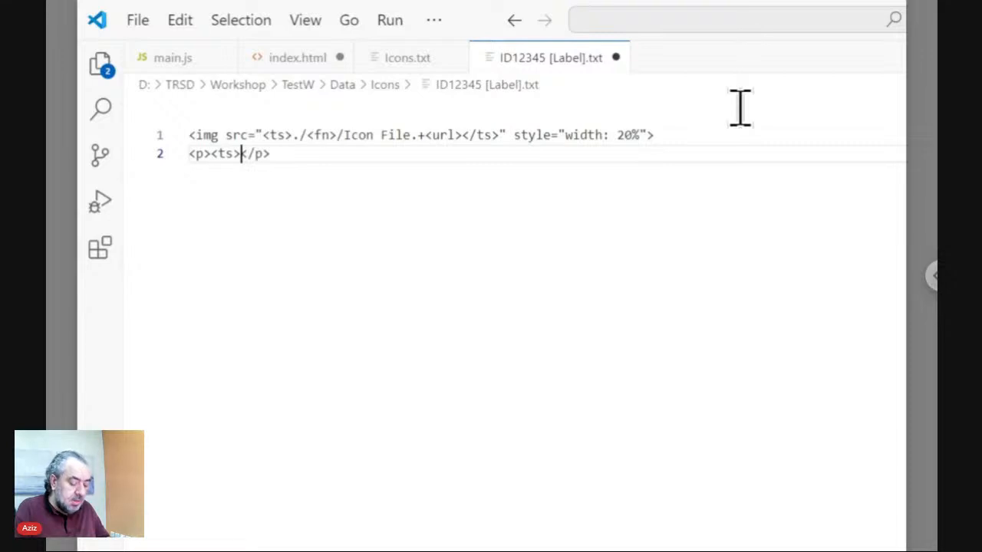
pyautogui.write('</ts>')
pyautogui.press('Left')
pyautogui.press('Left')
pyautogui.press('Left')
pyautogui.press('Left')
pyautogui.press('Left')
pyautogui.press('Left')
pyautogui.press('Left')
pyautogui.press('Left')
pyautogui.press('Left')
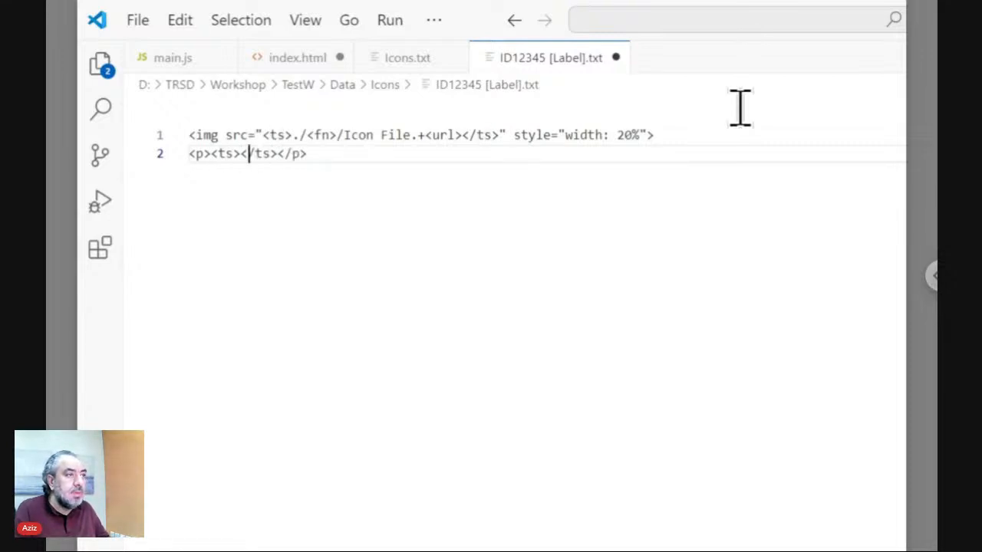
# Write the path ./<fn>/File Text.+<place> between the ts tags of the paragraph.
pyautogui.write('./<')
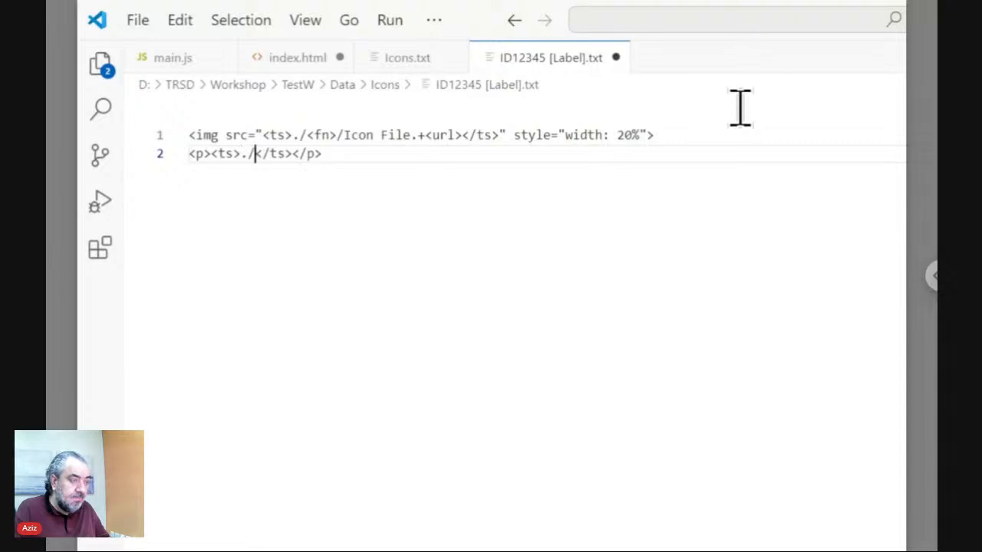
pyautogui.write('fn>')
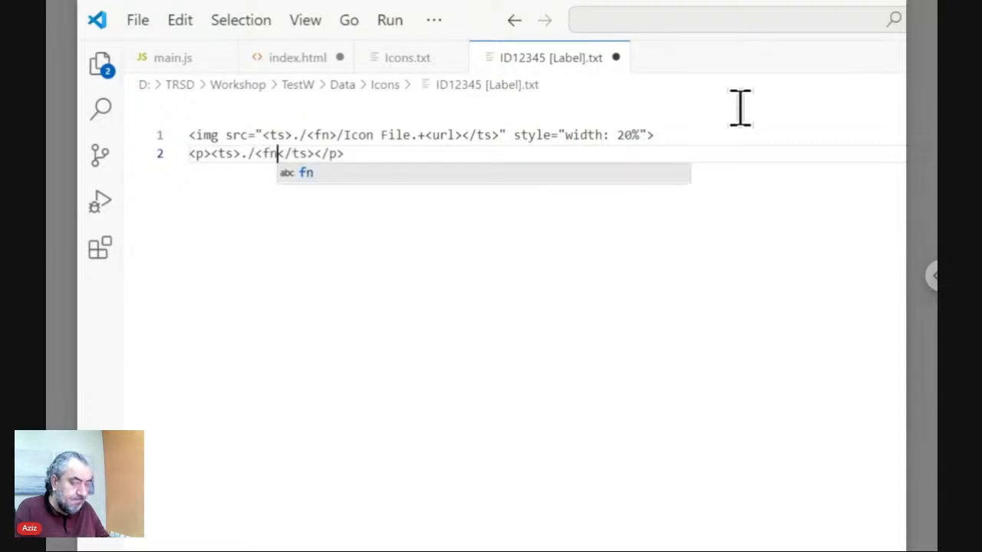
pyautogui.write('/')
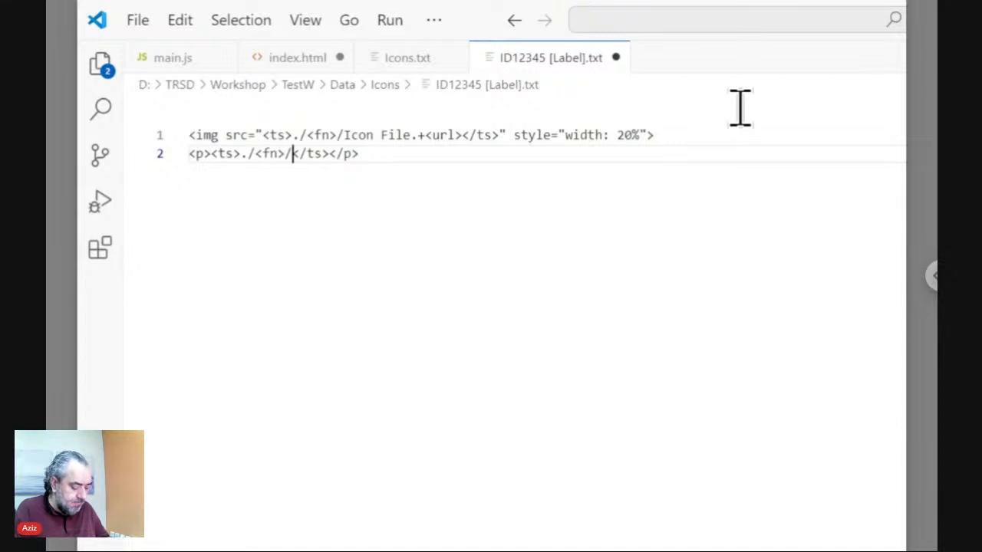
pyautogui.write('File ')
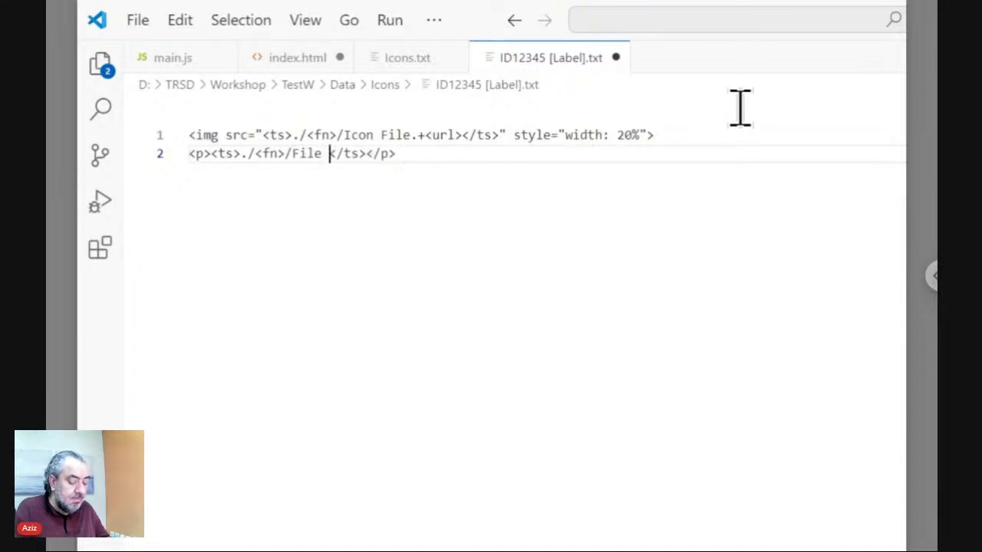
pyautogui.write('Text')
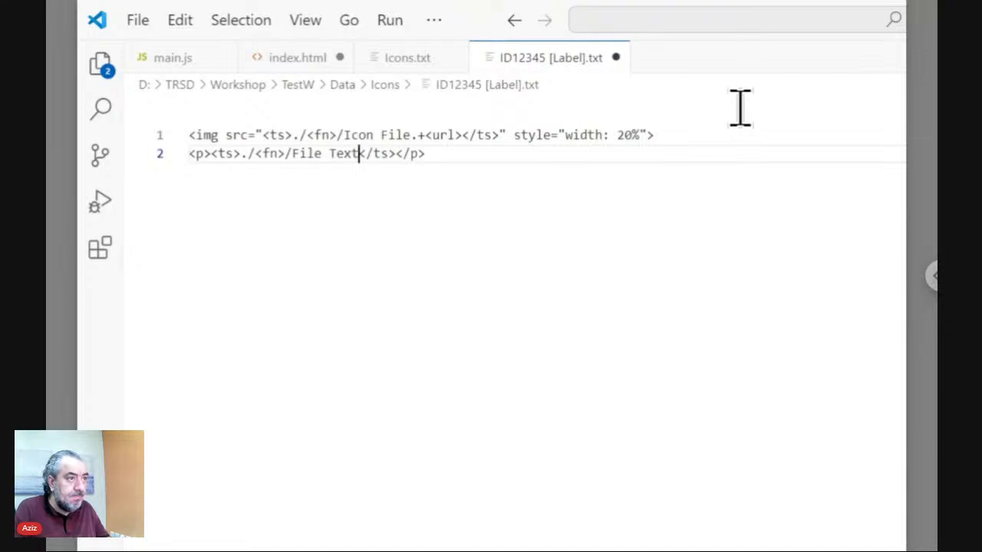
pyautogui.write('.+')
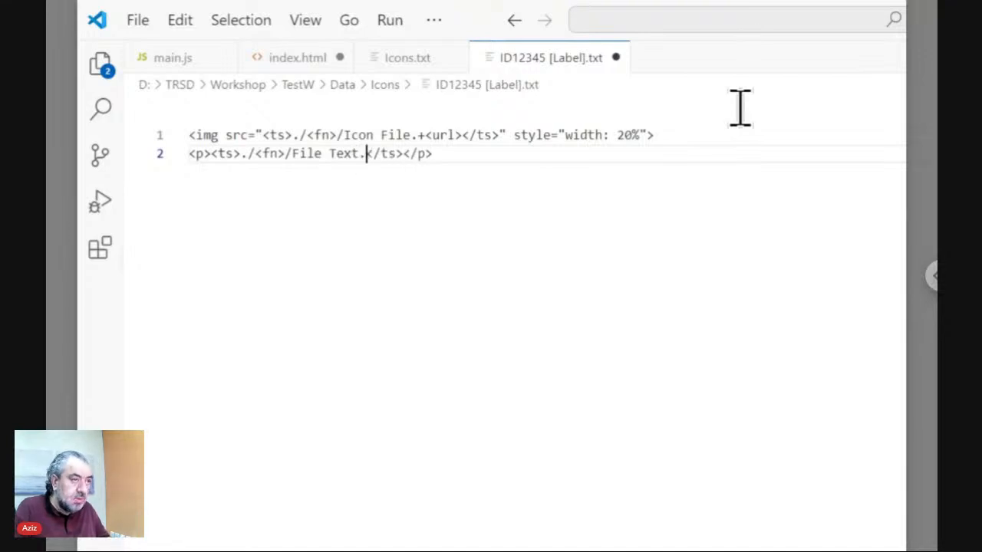
pyautogui.write('<pl')
pyautogui.write('ace')
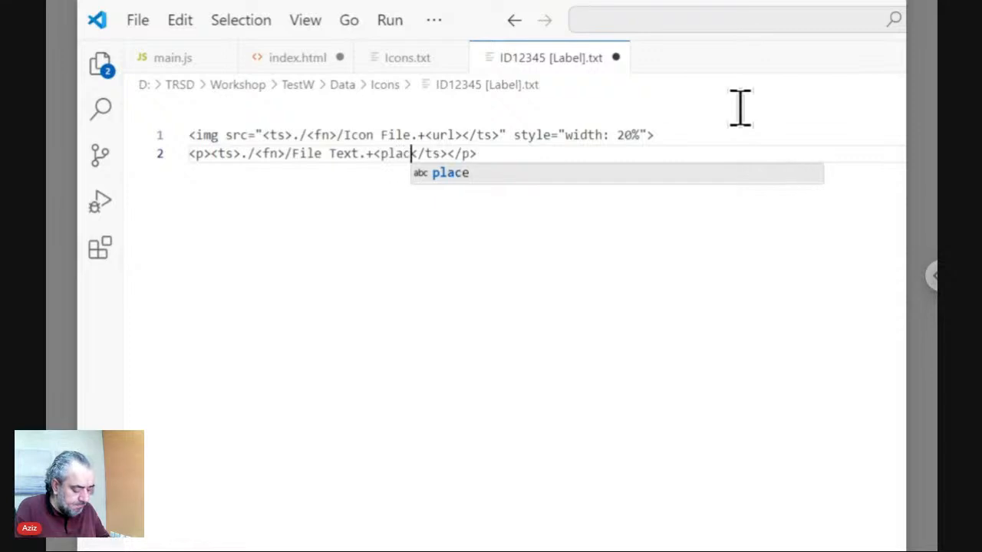
pyautogui.write('>')
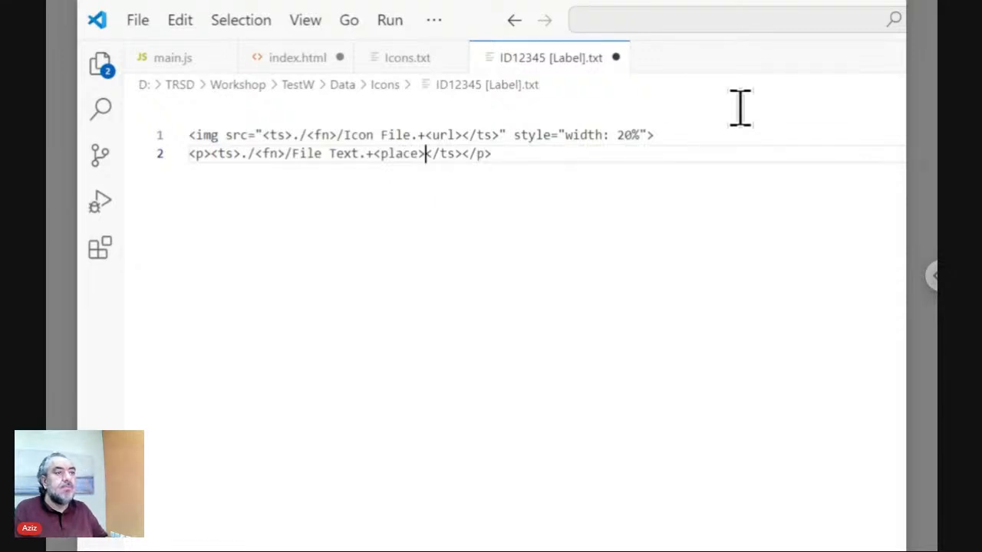
# Save both the ID12345 [Label].txt file and index.html.
pyautogui.hotkey('ctrl', 's')
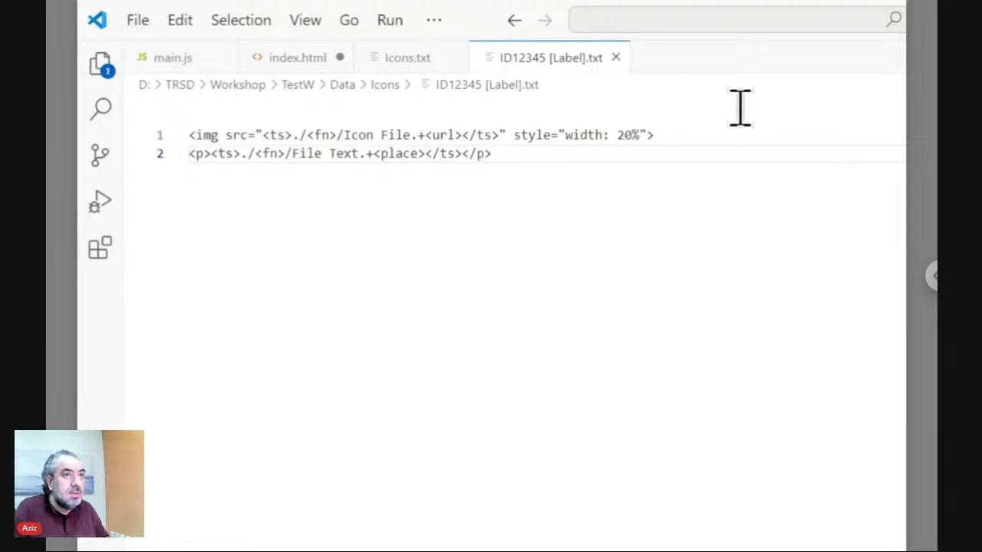
pyautogui.click(297, 62)
pyautogui.hotkey('ctrl', 's')
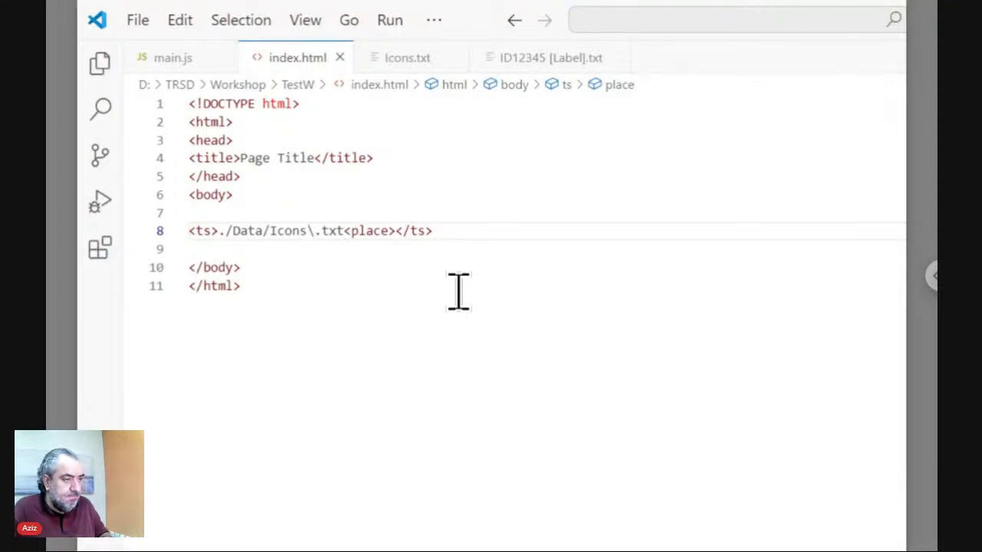
# Switch to Edge, reload the TestW workshop address, maximize the window and open the web page preview.
pyautogui.moveTo(391, 540)
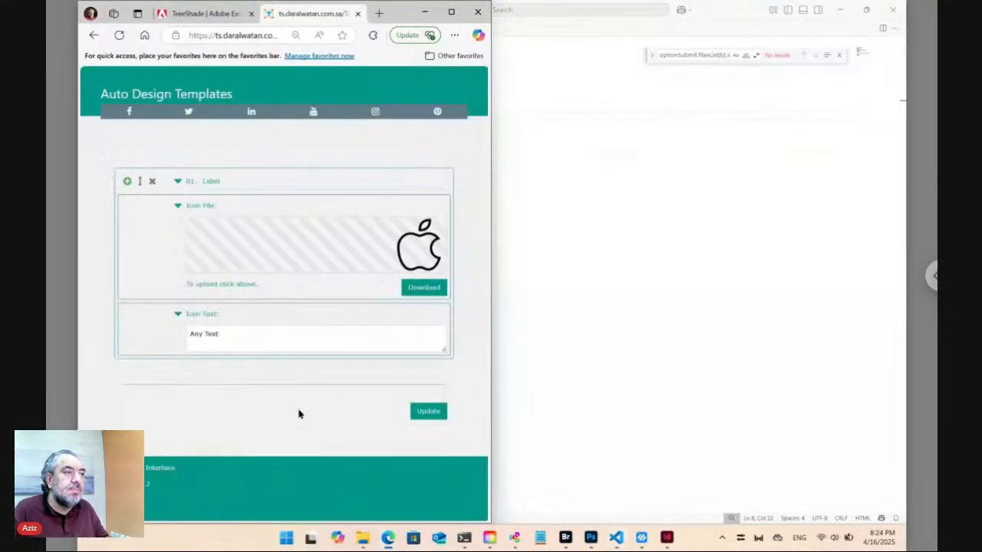
pyautogui.click(359, 472)
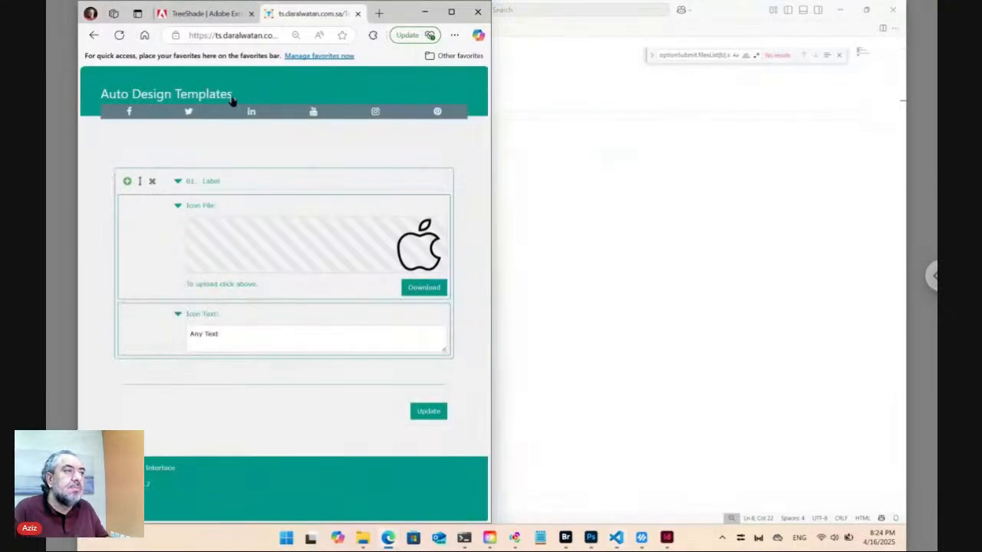
pyautogui.click(232, 36)
pyautogui.press('Return')
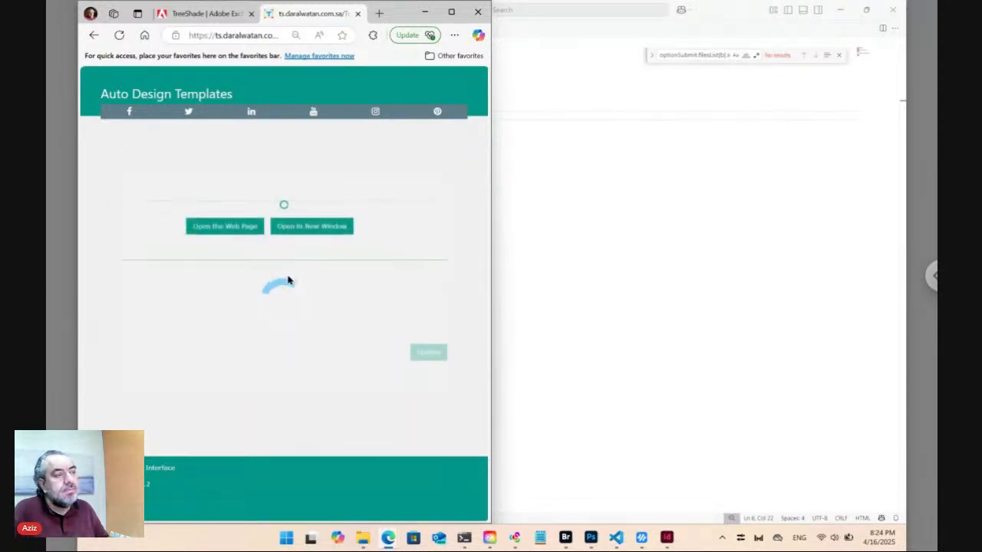
pyautogui.click(452, 15)
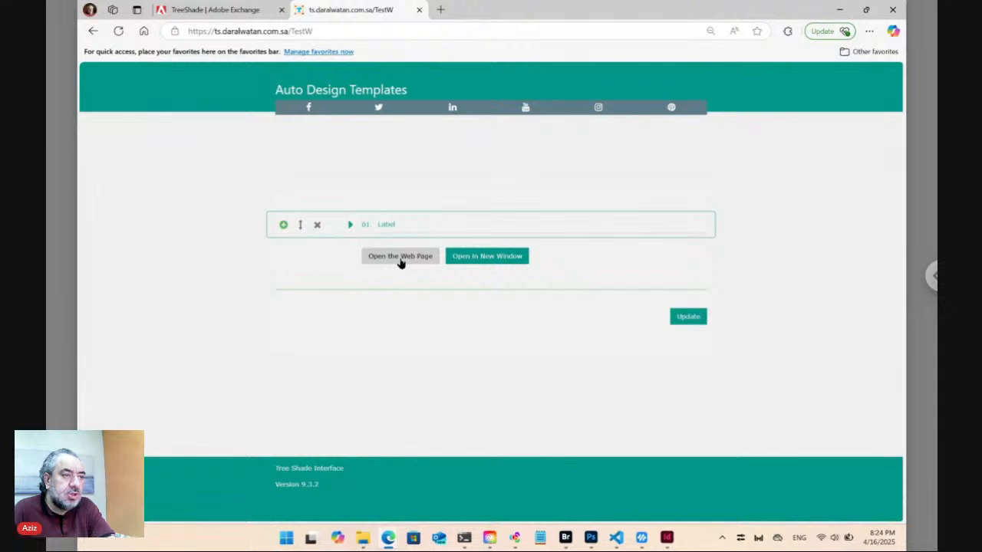
pyautogui.click(400, 262)
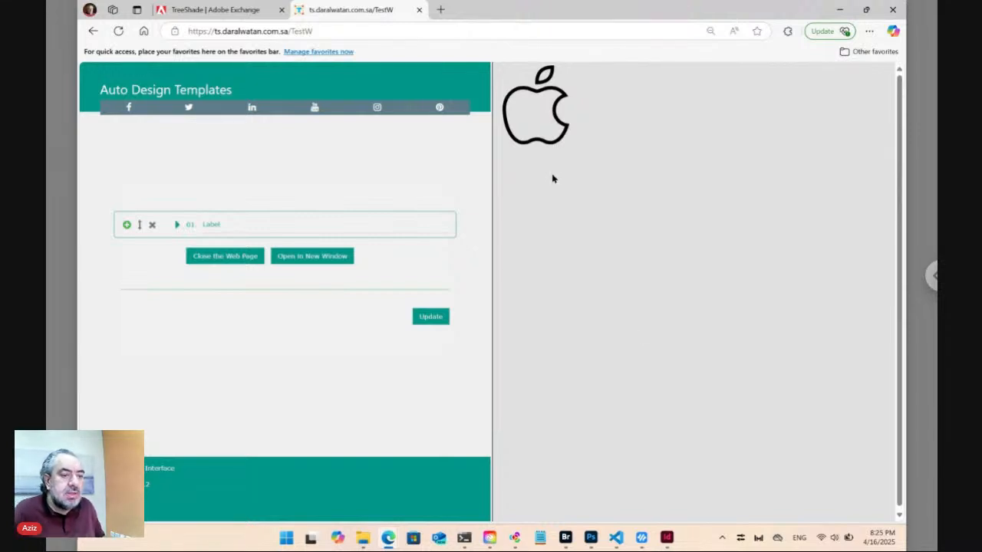
# Check the text file's name in Bridge's ID12345 folder, then replace File with Icon in line 2 of ID12345 [Label].txt in VS Code and save.
pyautogui.click(566, 538)
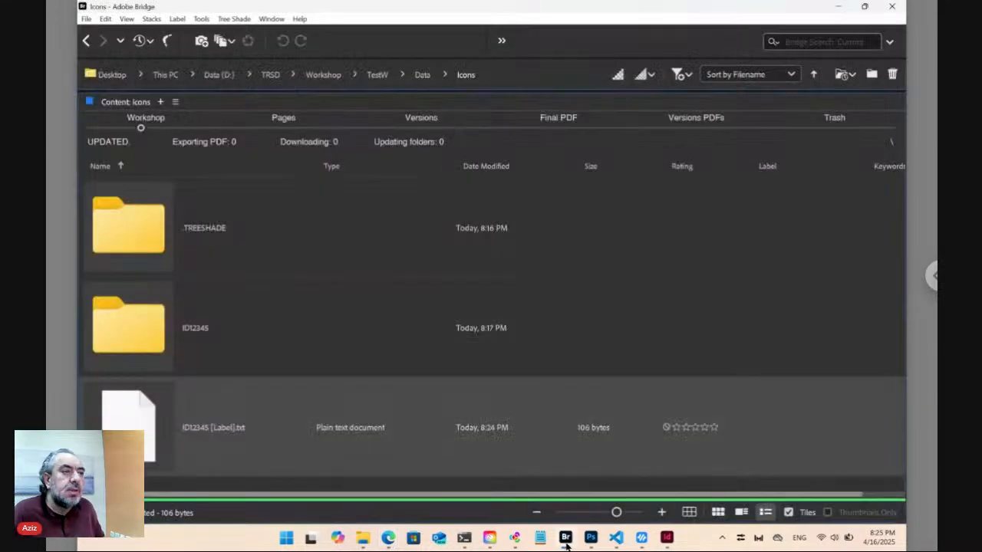
pyautogui.doubleClick(161, 341)
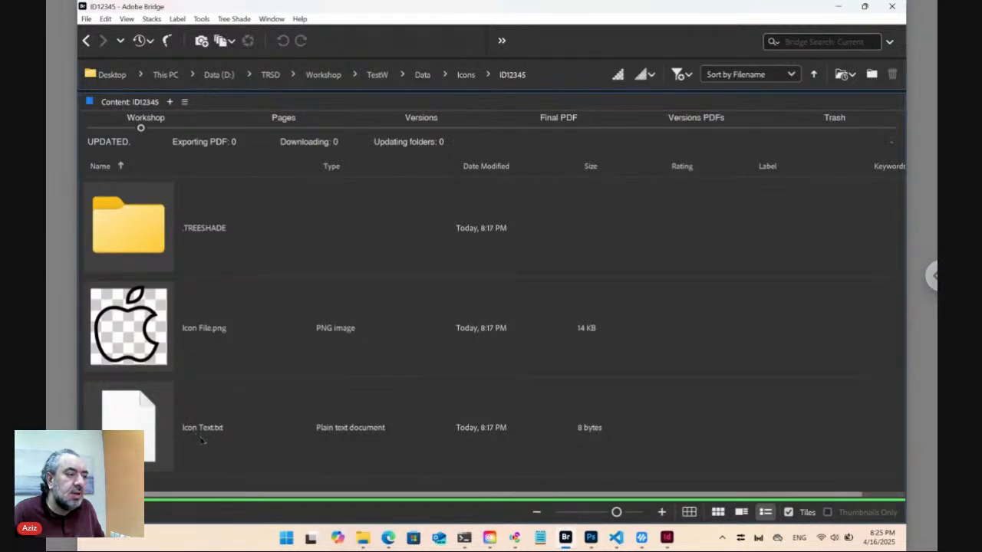
pyautogui.click(621, 539)
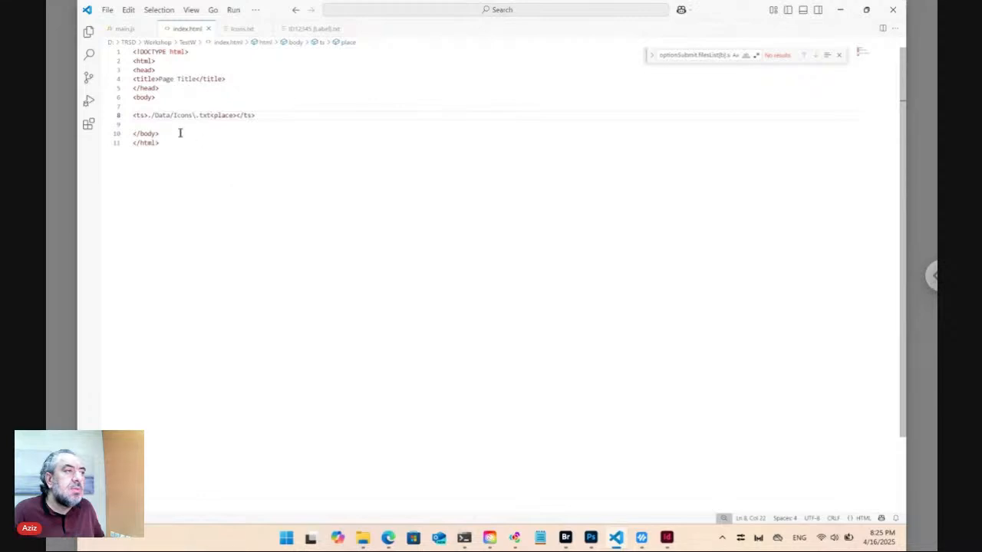
pyautogui.click(307, 31)
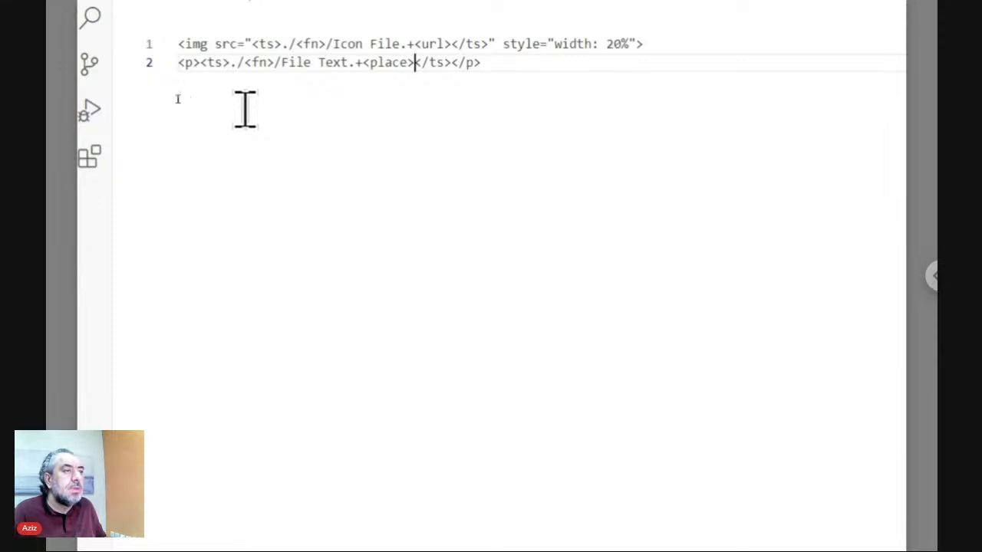
pyautogui.moveTo(310, 68); pyautogui.dragTo(280, 69)
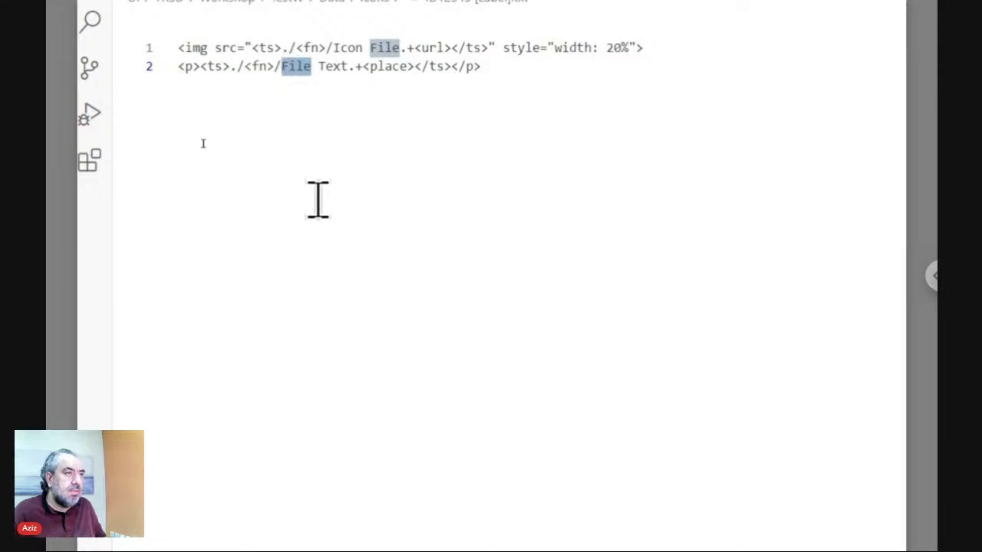
pyautogui.write('Icon')
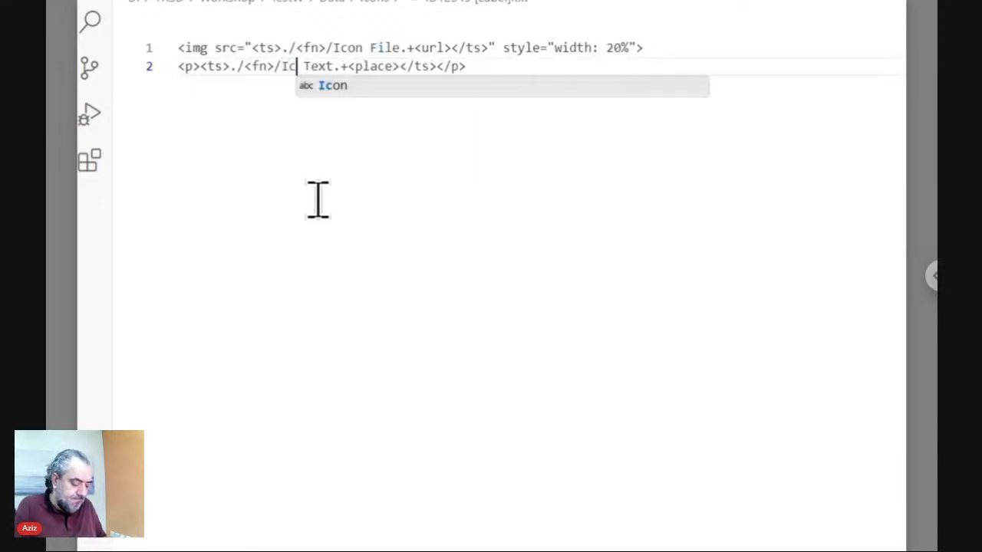
pyautogui.press('Escape')
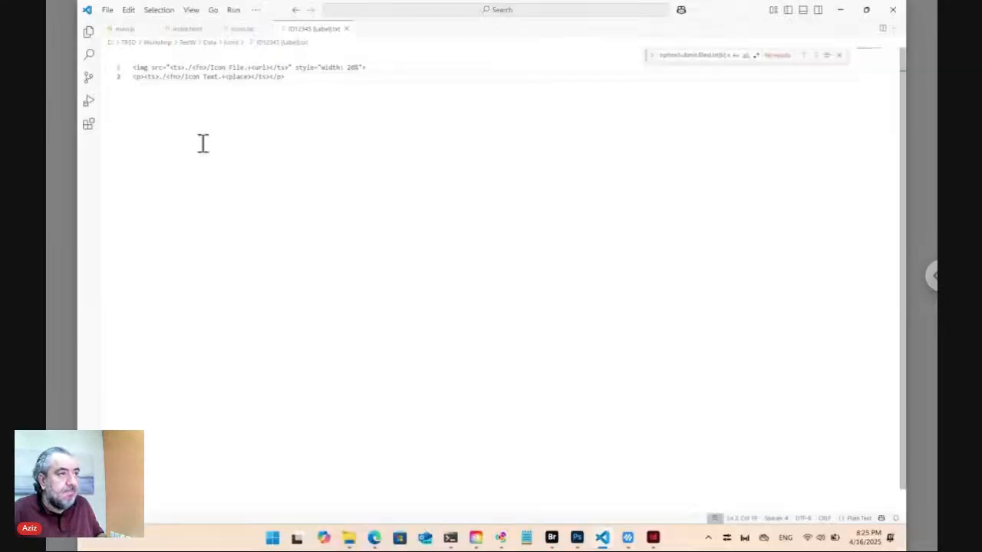
# Return to the TestW page in Edge and refresh the preview by closing and reopening the web page.
pyautogui.moveTo(388, 537)
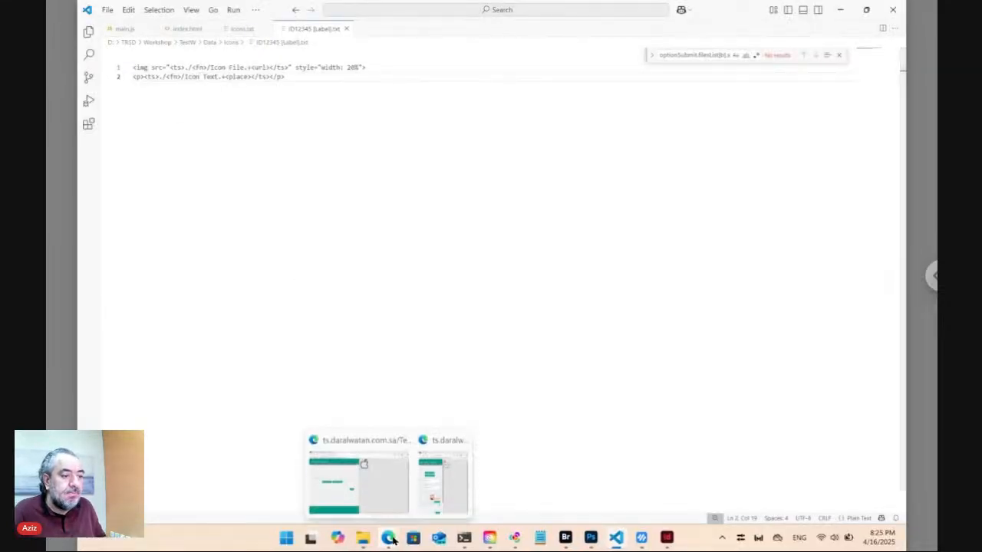
pyautogui.click(364, 501)
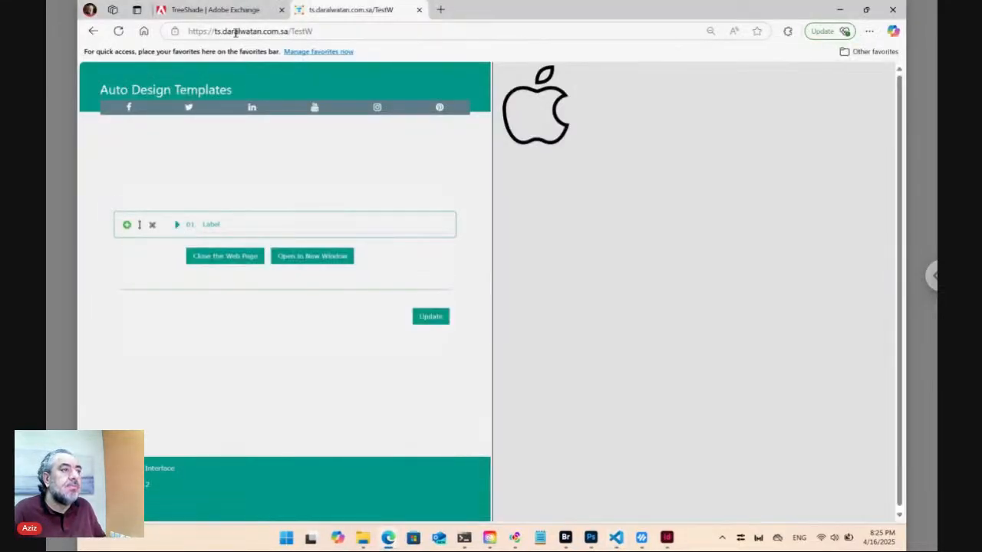
pyautogui.click(230, 260)
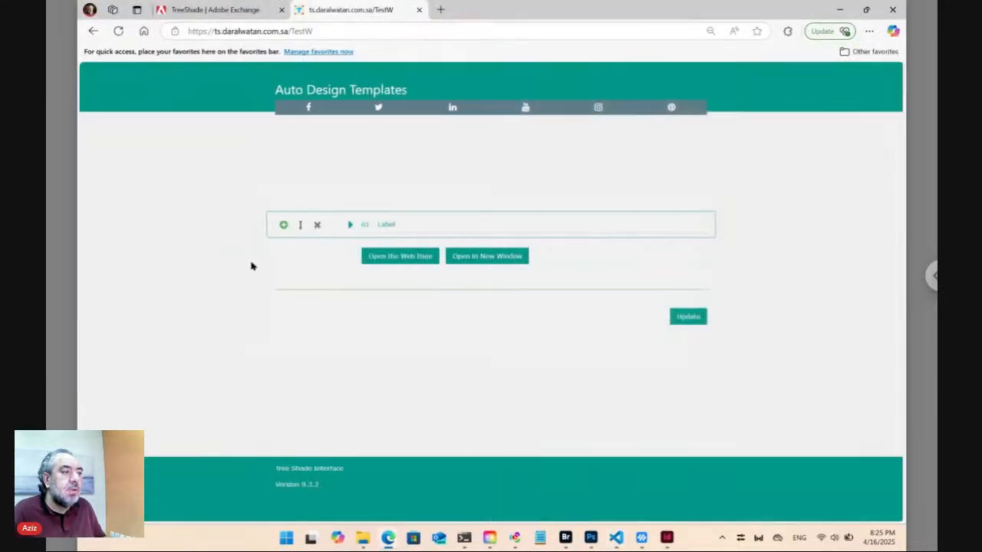
pyautogui.click(374, 264)
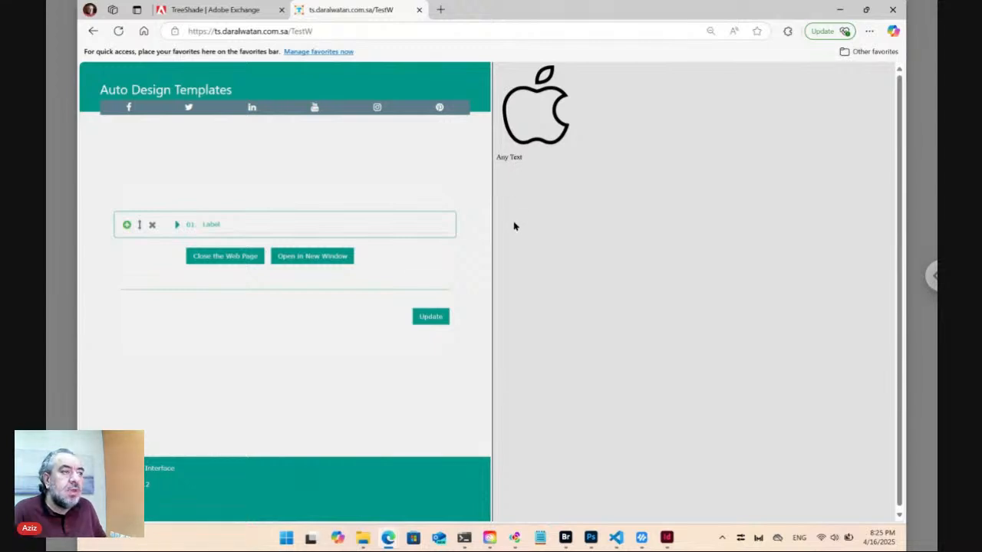
# Add a second label to the TestW list and upload top.png from Downloads as its Icon File.
pyautogui.click(127, 225)
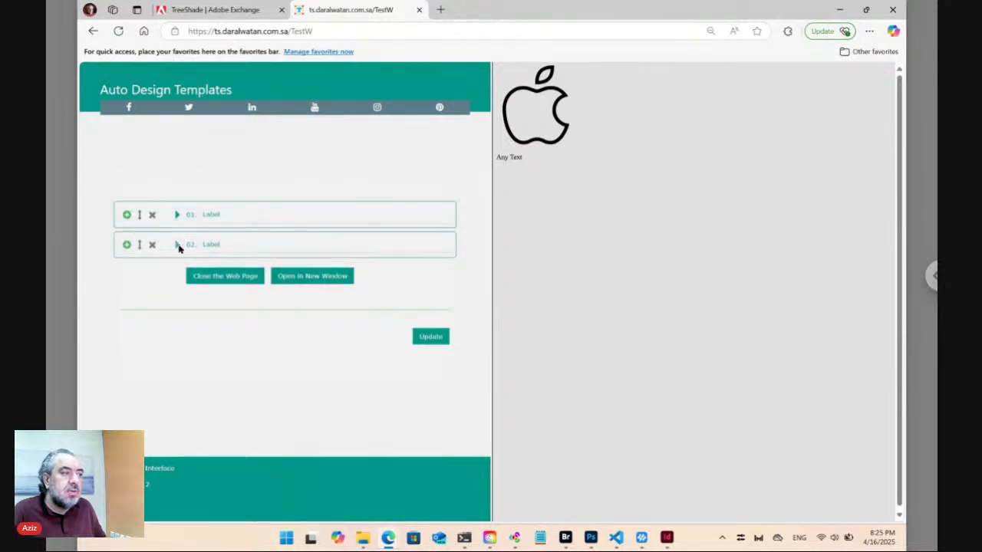
pyautogui.click(178, 245)
pyautogui.click(404, 277)
pyautogui.scroll(-5, 280, 238)
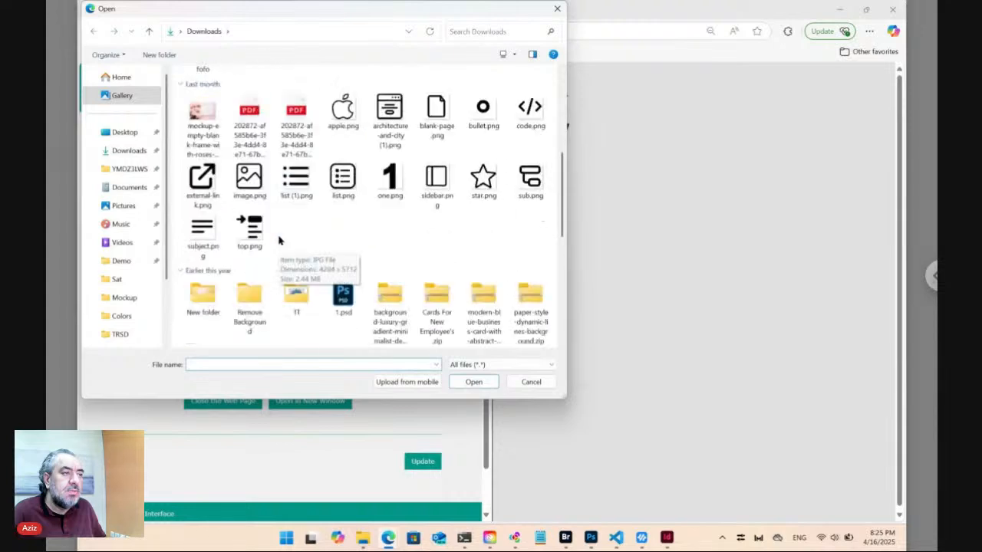
pyautogui.scroll(-1, 280, 241)
pyautogui.click(250, 109)
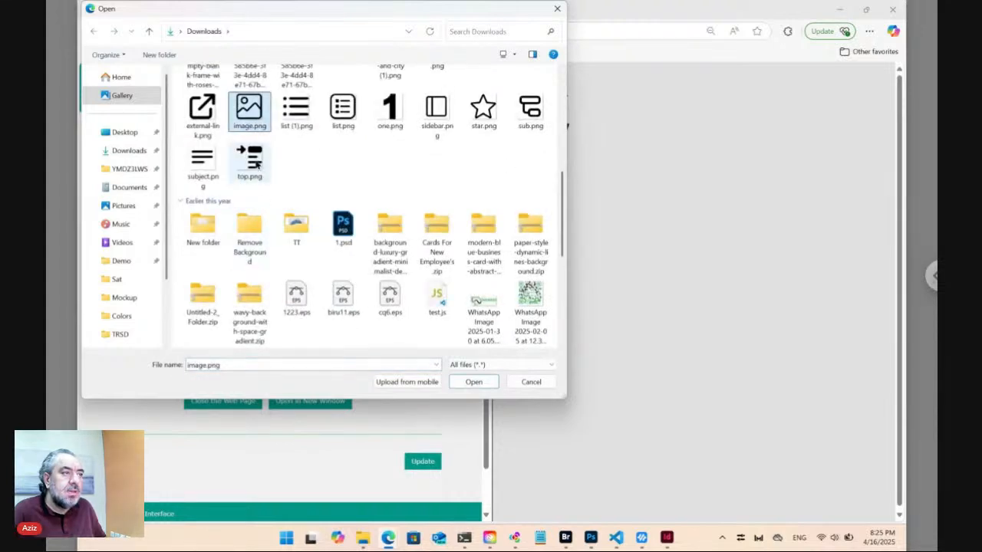
pyautogui.click(257, 163)
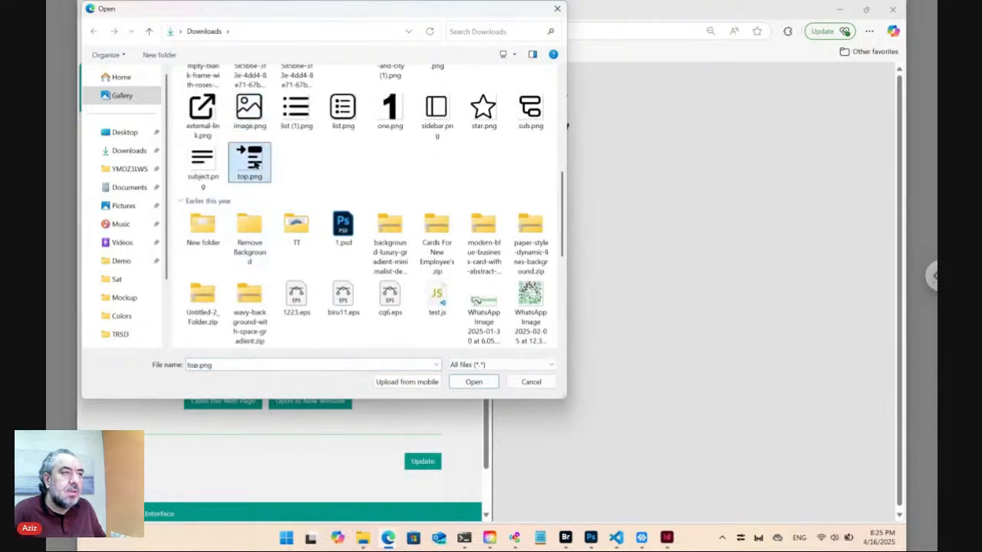
pyautogui.click(472, 381)
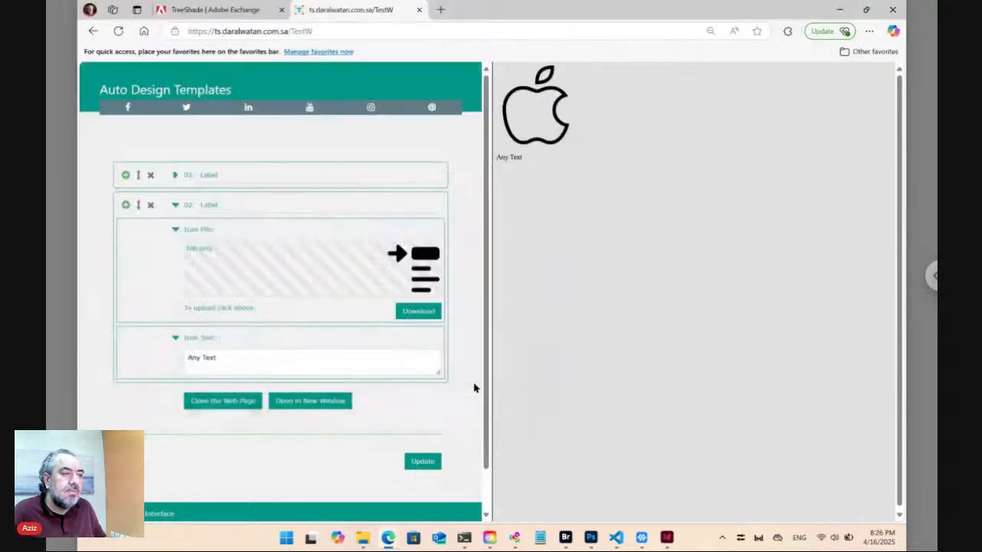
# Replace the second label's Icon Text with Title and update the workshop.
pyautogui.click(352, 360)
pyautogui.hotkey('ctrl', 'a')
pyautogui.write('Title')
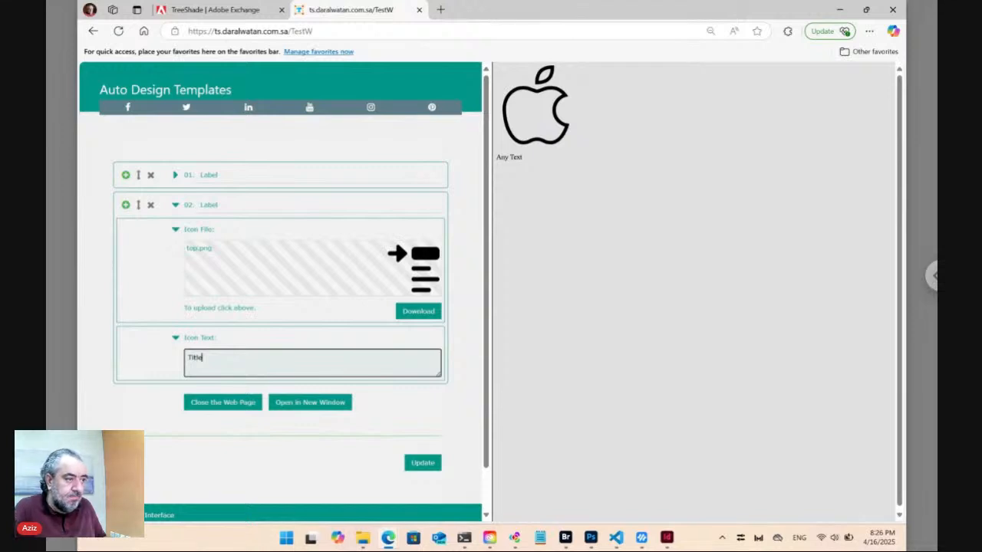
pyautogui.click(418, 466)
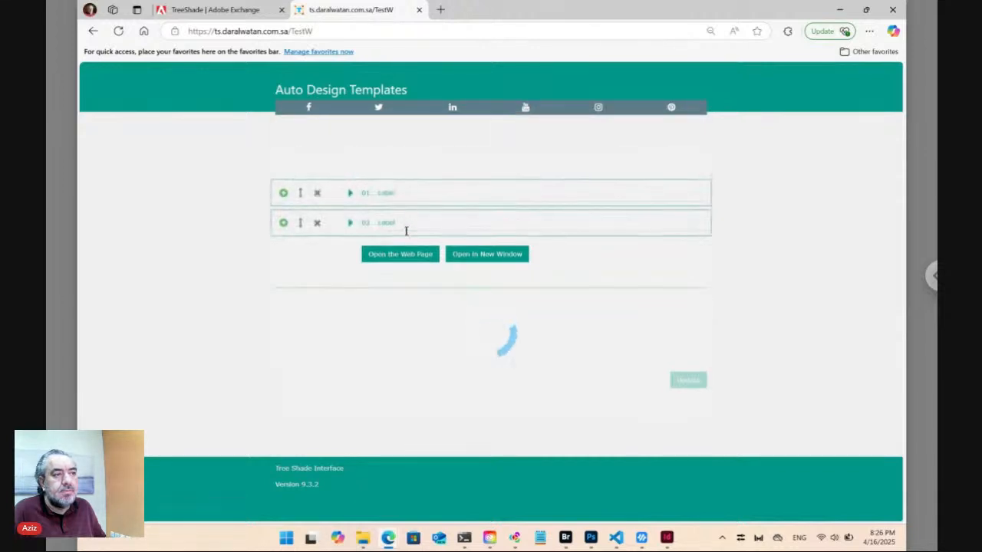
# Open the web page preview to check both labels, then close and reopen it.
pyautogui.click(403, 275)
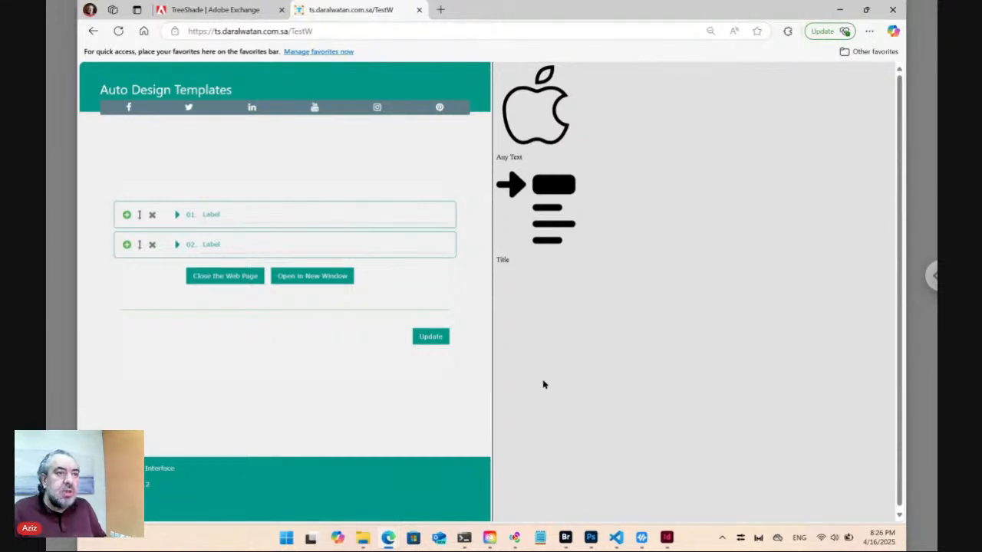
pyautogui.click(215, 276)
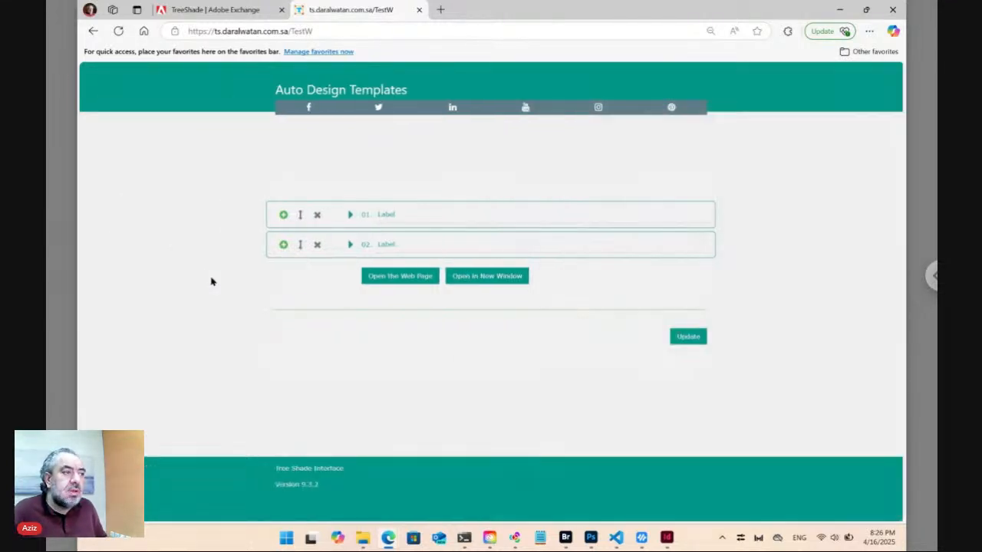
pyautogui.click(414, 279)
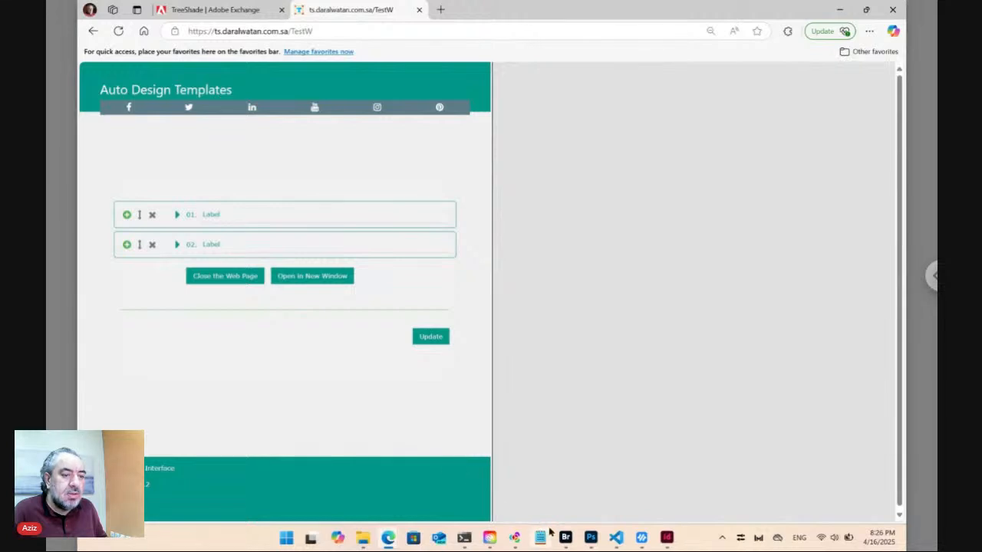
# Switch to VS Code and highlight the <fn> tag in line 1 of ID12345 [Label].txt.
pyautogui.click(623, 539)
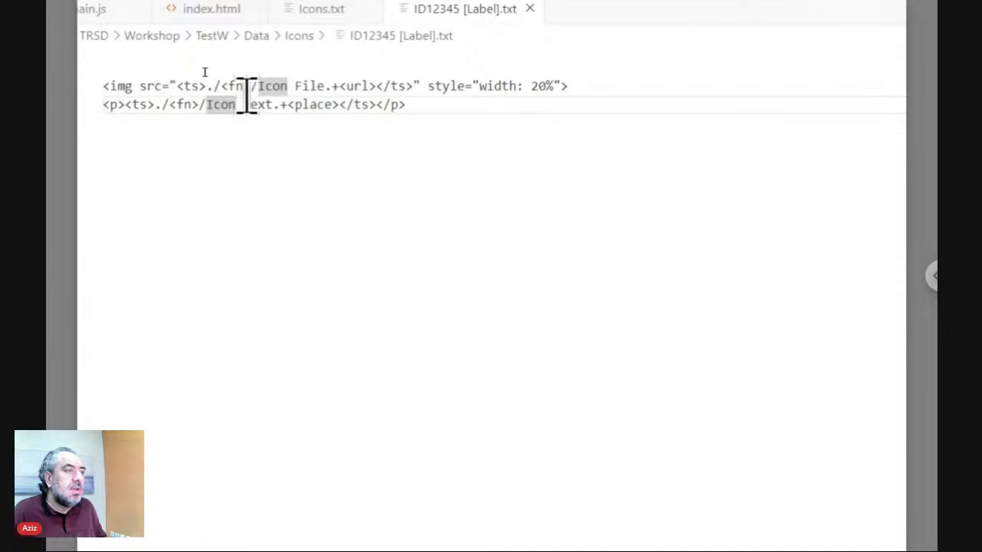
pyautogui.doubleClick(235, 86)
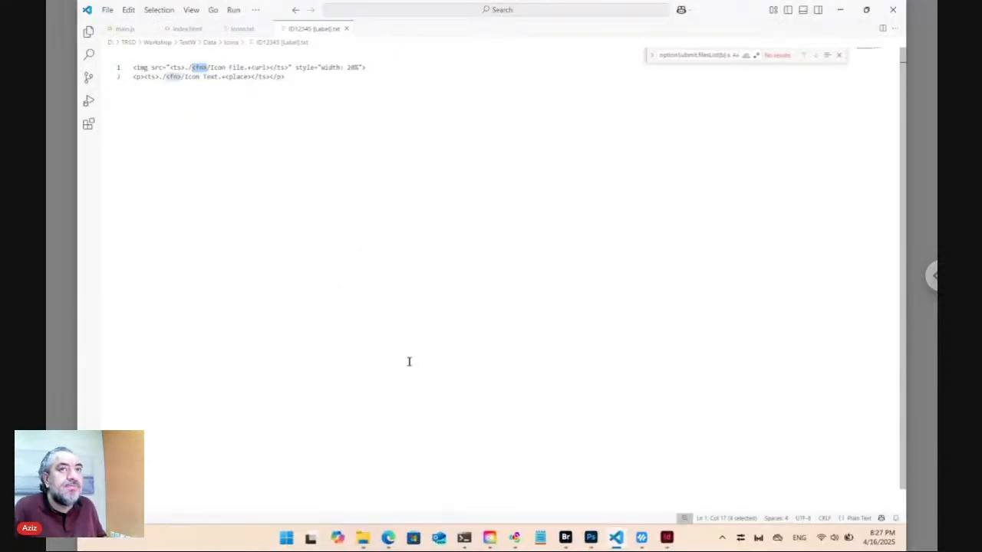
# Switch to Bridge and look through the contents of the TestW workshop folder.
pyautogui.click(566, 537)
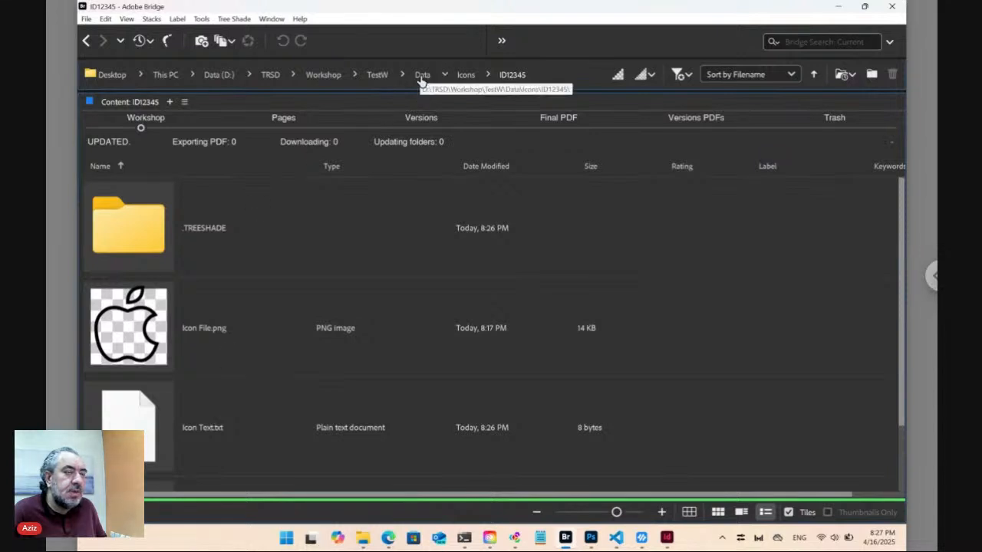
pyautogui.click(377, 77)
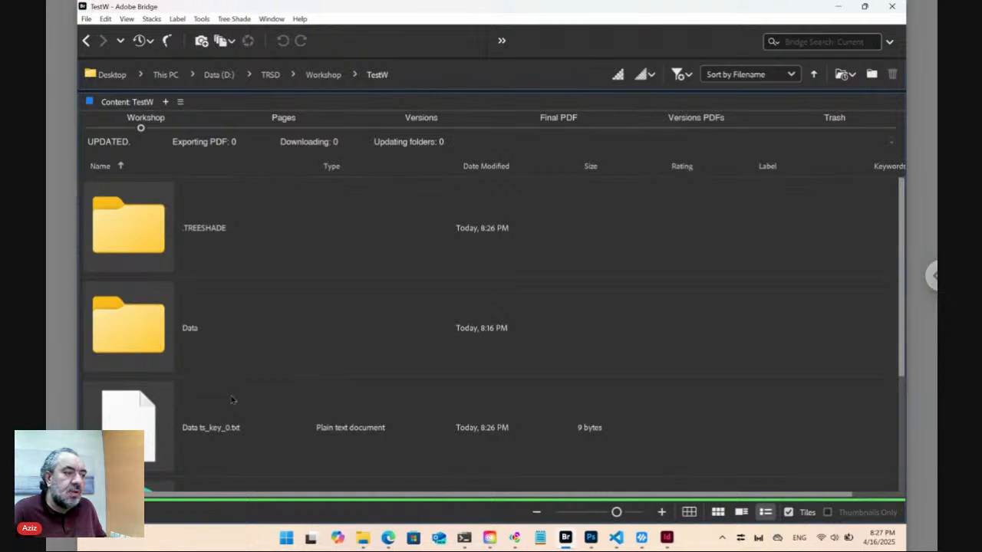
pyautogui.scroll(-3, 231, 399)
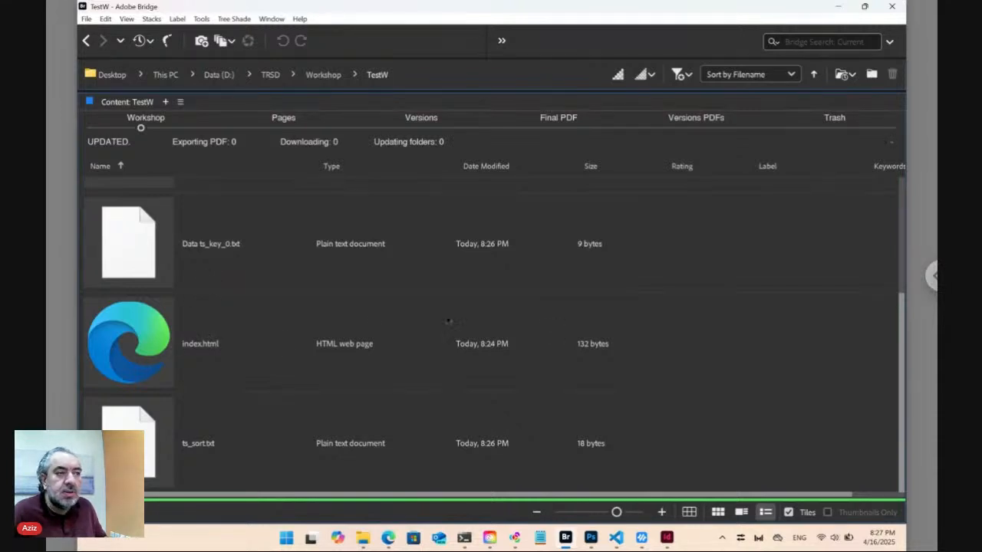
pyautogui.scroll(3, 185, 322)
# Browse into Data/Icons and compare the ID folders with their matching [Label].txt files.
pyautogui.doubleClick(156, 343)
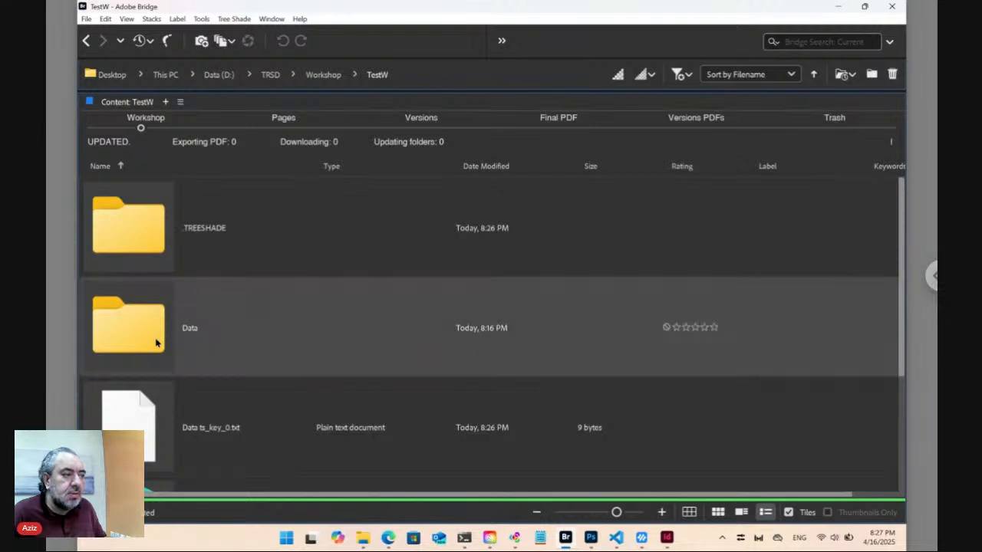
pyautogui.doubleClick(156, 343)
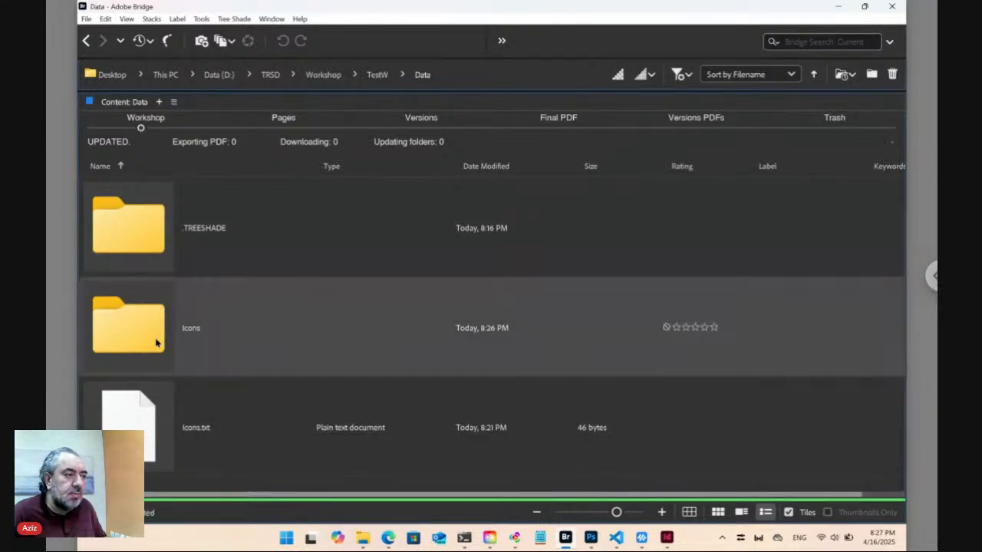
pyautogui.scroll(-3, 491, 330)
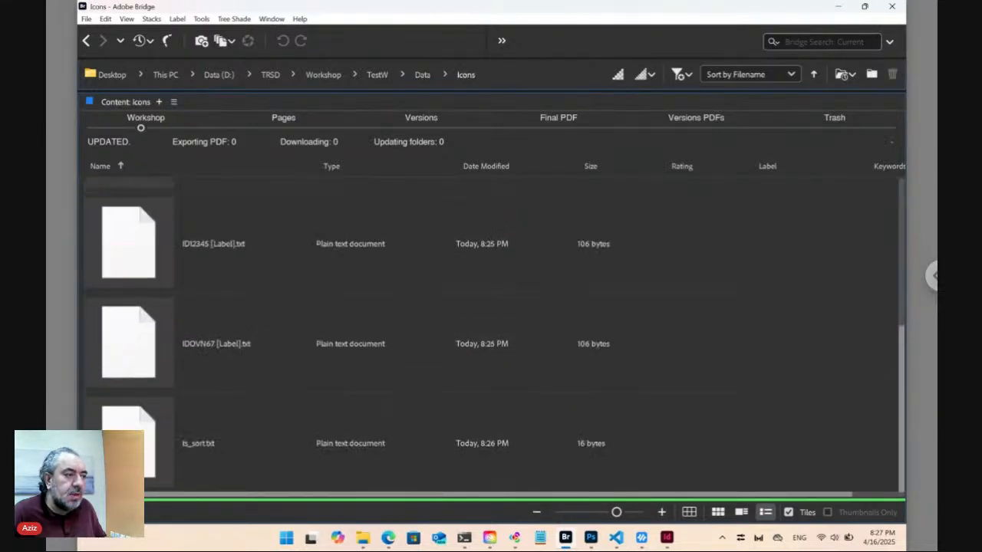
pyautogui.click(222, 349)
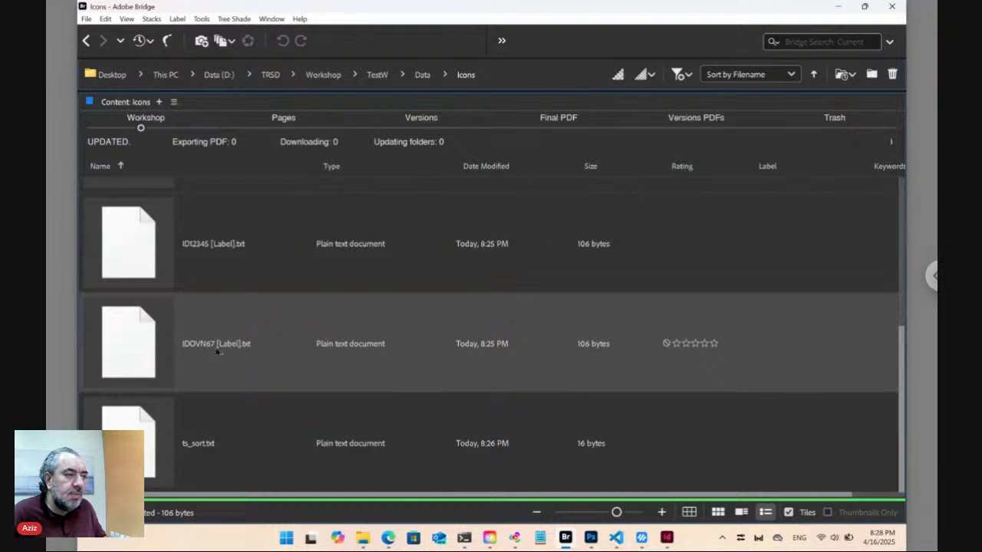
pyautogui.scroll(3, 214, 349)
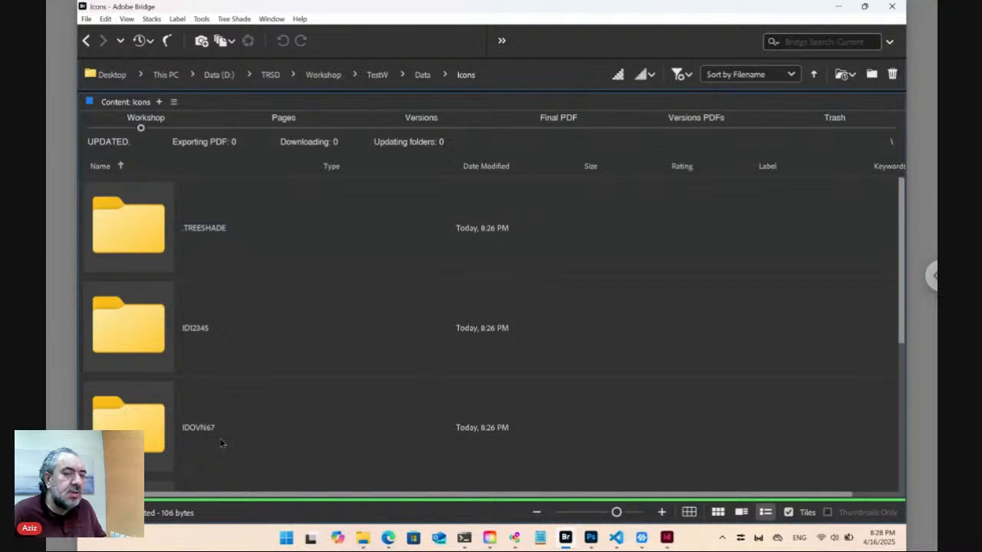
pyautogui.moveTo(903, 292); pyautogui.dragTo(902, 416)
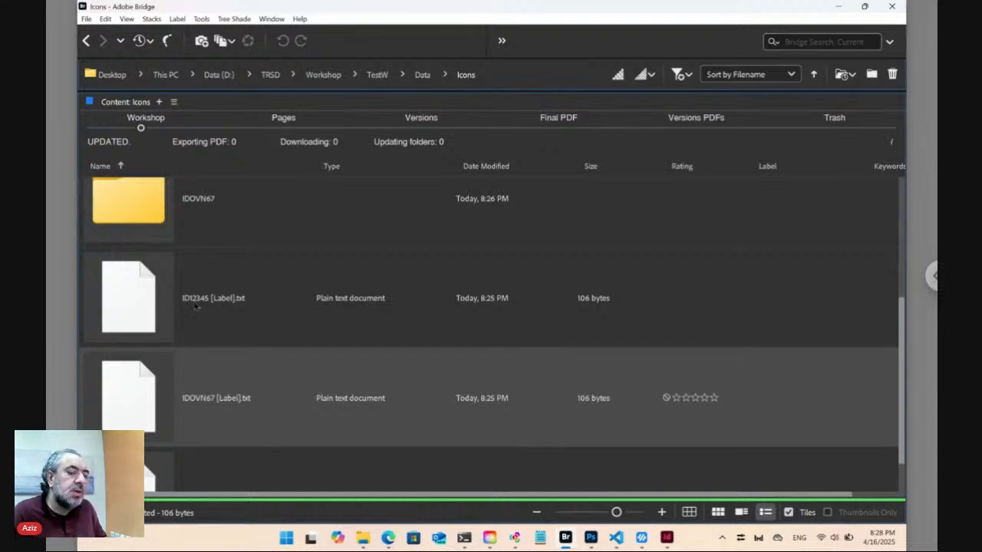
# Switch to VS Code and review the ts path lines in index.html, Icons.txt and ID12345 [Label].txt, highlighting each in turn.
pyautogui.click(616, 537)
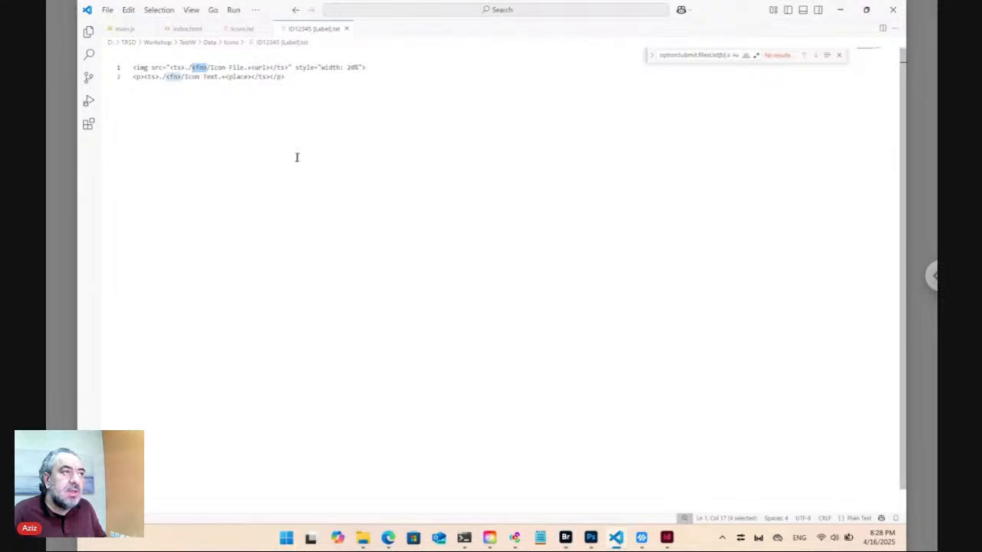
pyautogui.click(183, 29)
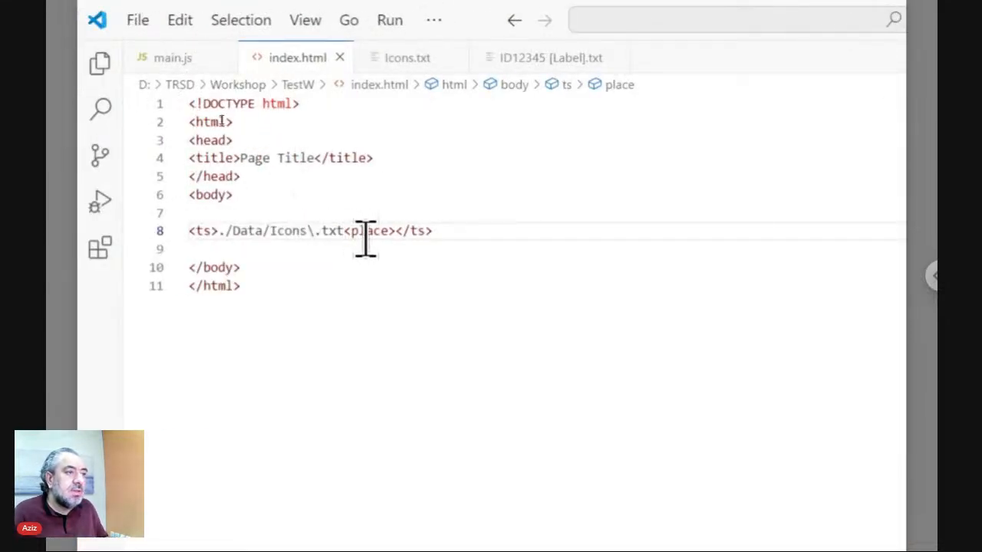
pyautogui.moveTo(440, 231); pyautogui.dragTo(189, 230)
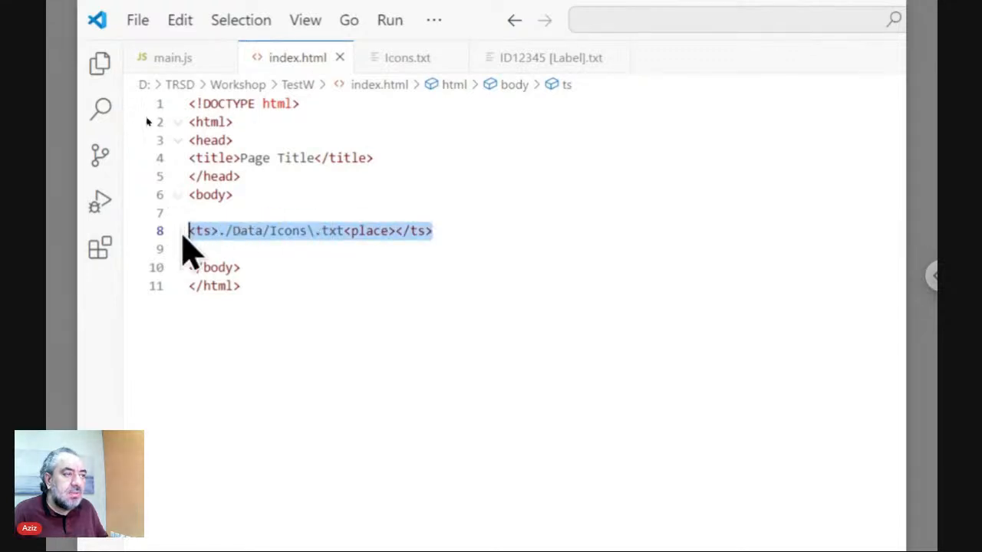
pyautogui.click(398, 68)
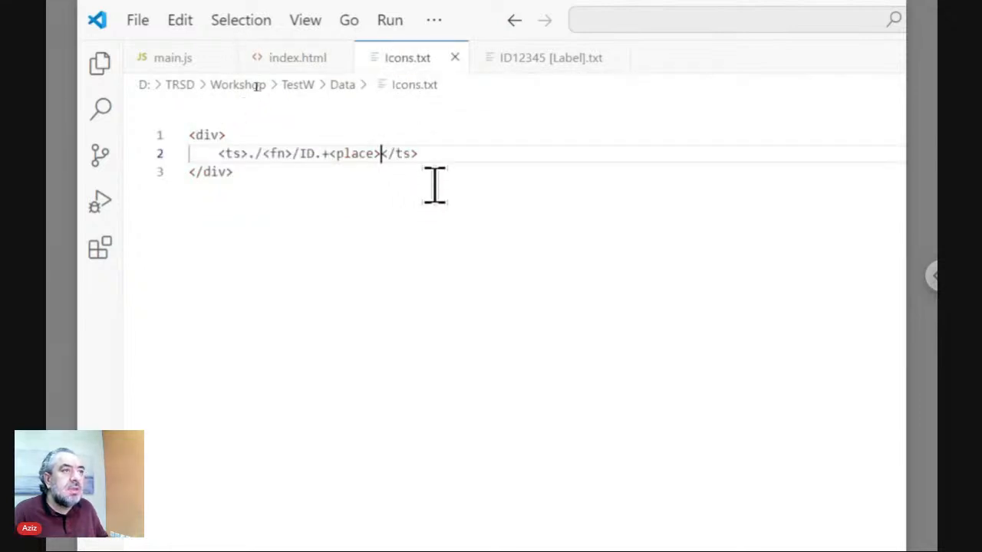
pyautogui.moveTo(434, 153); pyautogui.dragTo(211, 153)
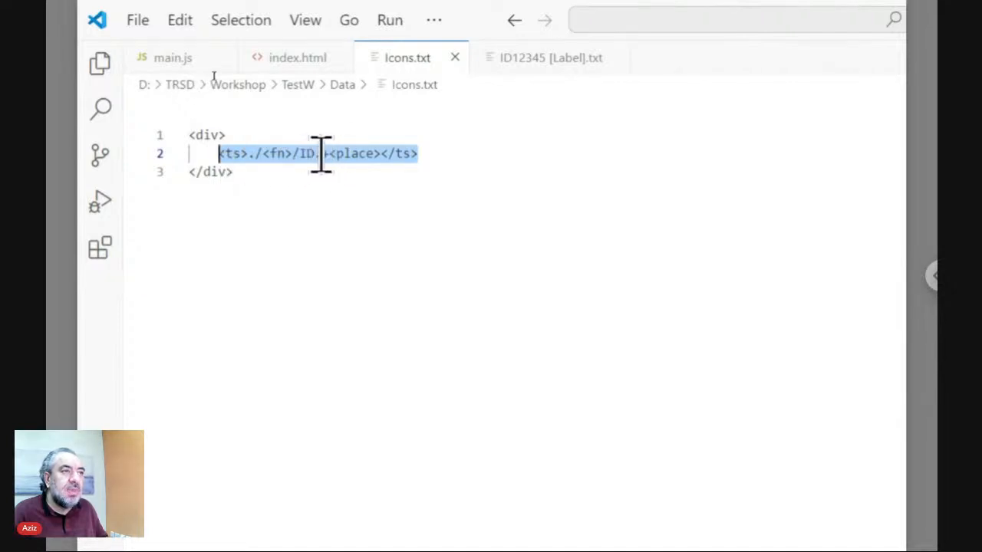
pyautogui.click(525, 58)
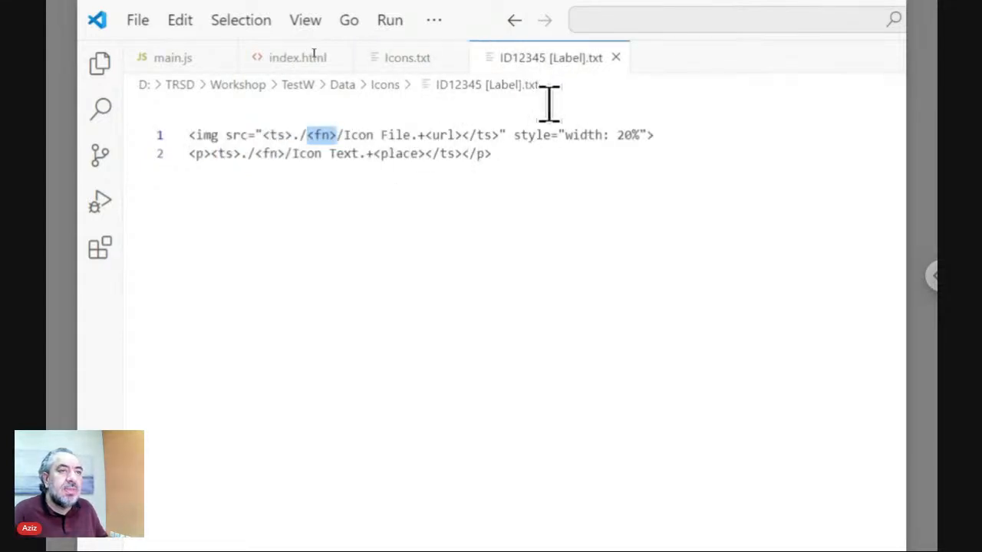
pyautogui.click(500, 155)
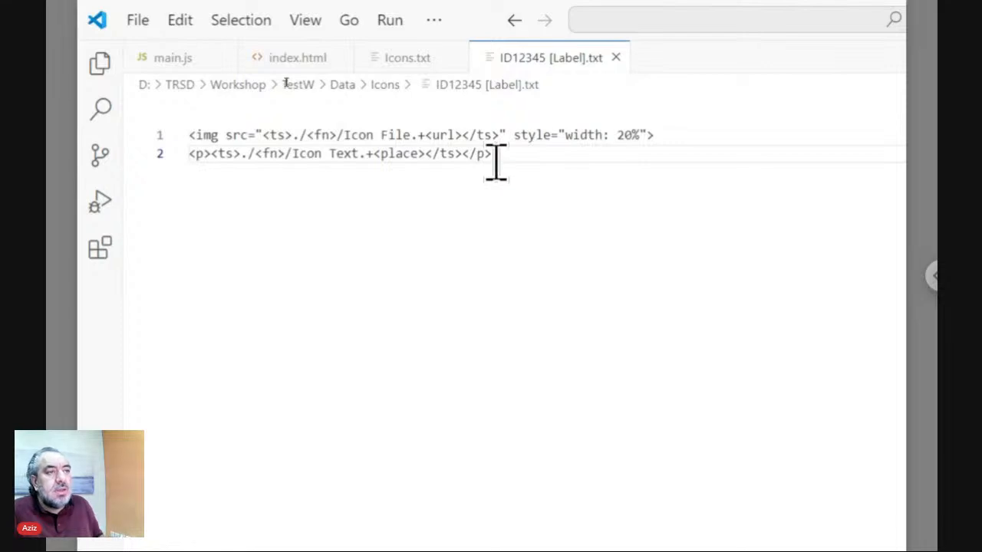
pyautogui.moveTo(498, 156); pyautogui.dragTo(171, 136)
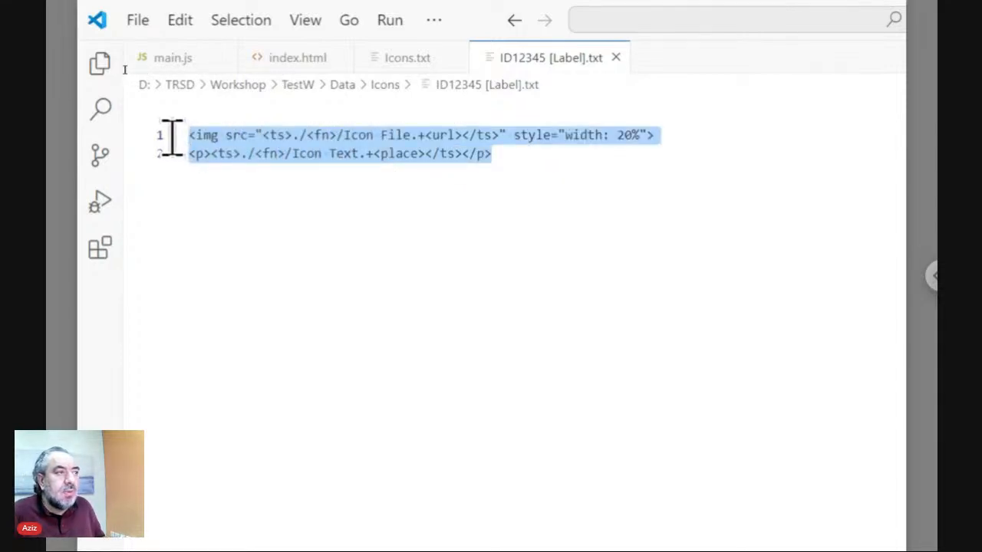